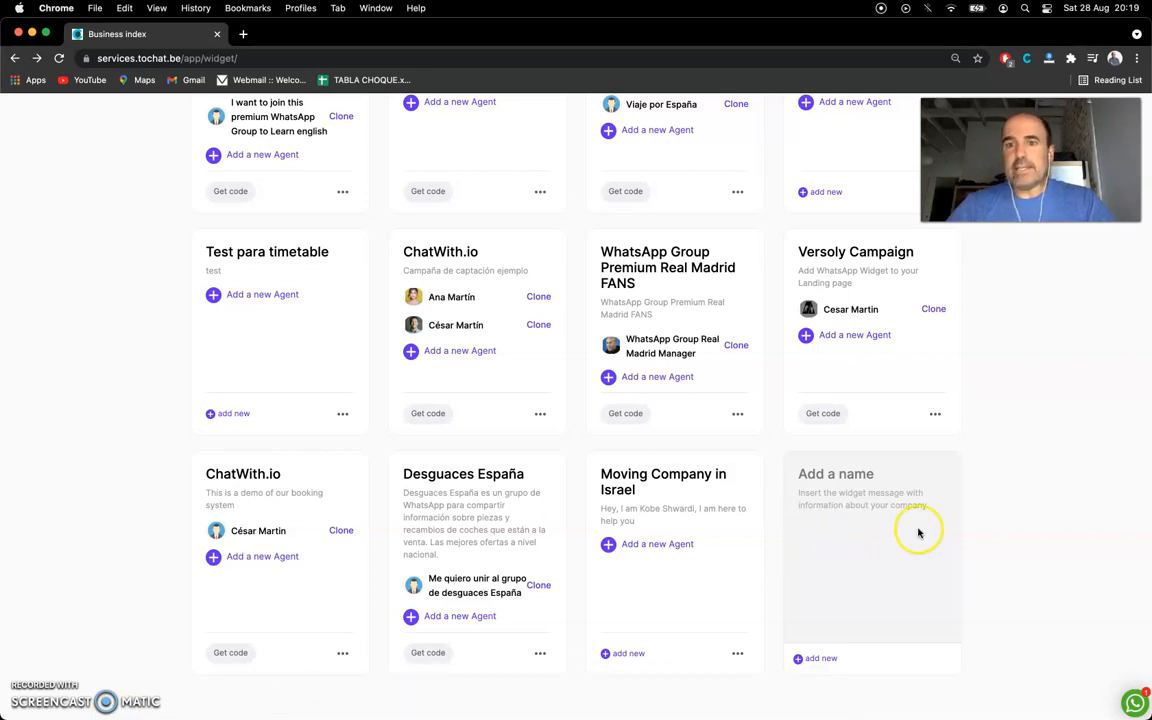
Open the "Moving Company in Israel" widget for editing and rename it "Moving Freelance in Israel"
left_click(678, 478)
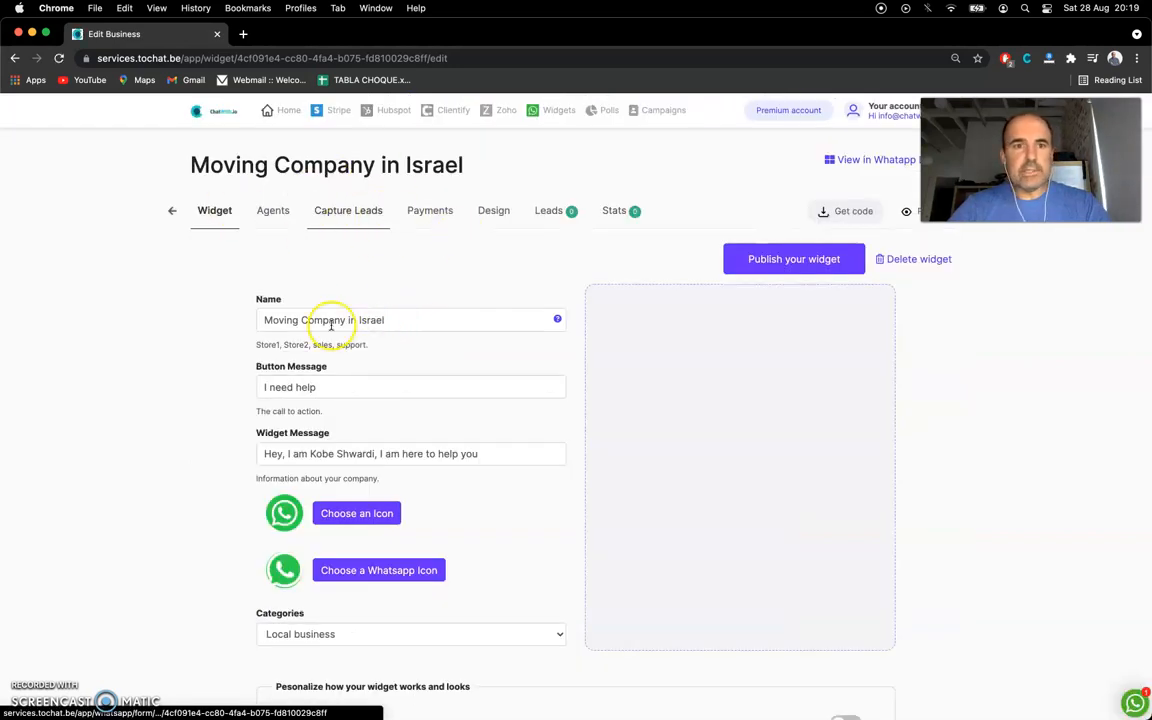
double_click(328, 322)
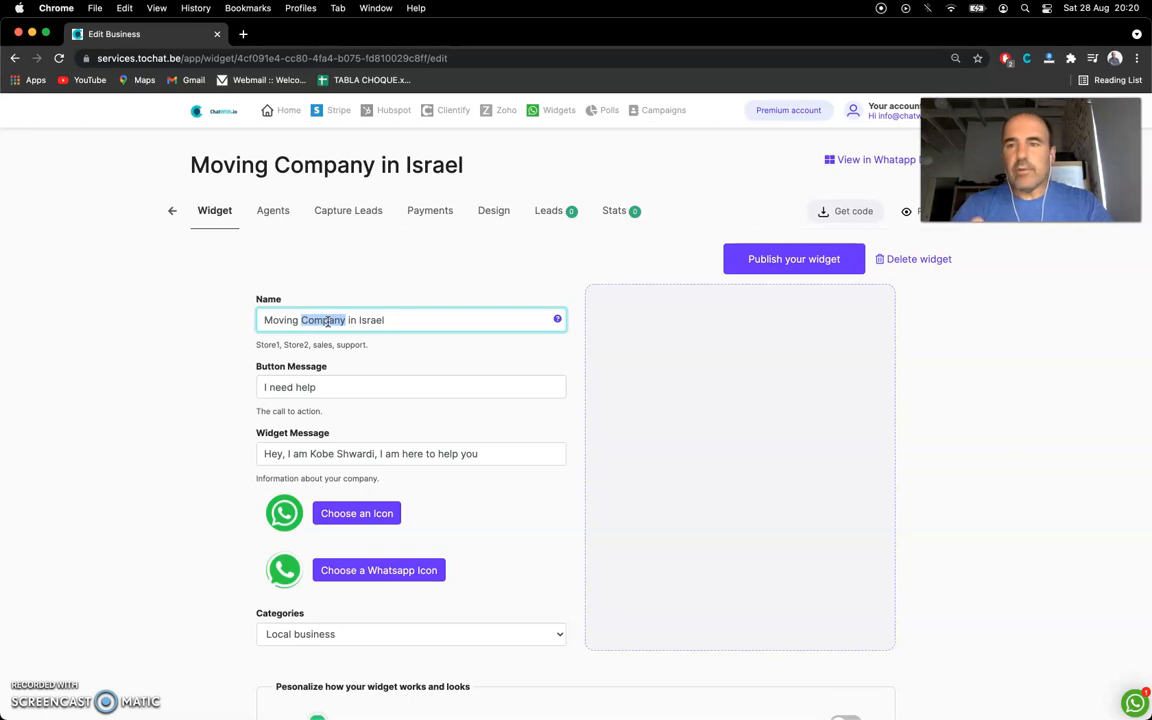
type("Freelance")
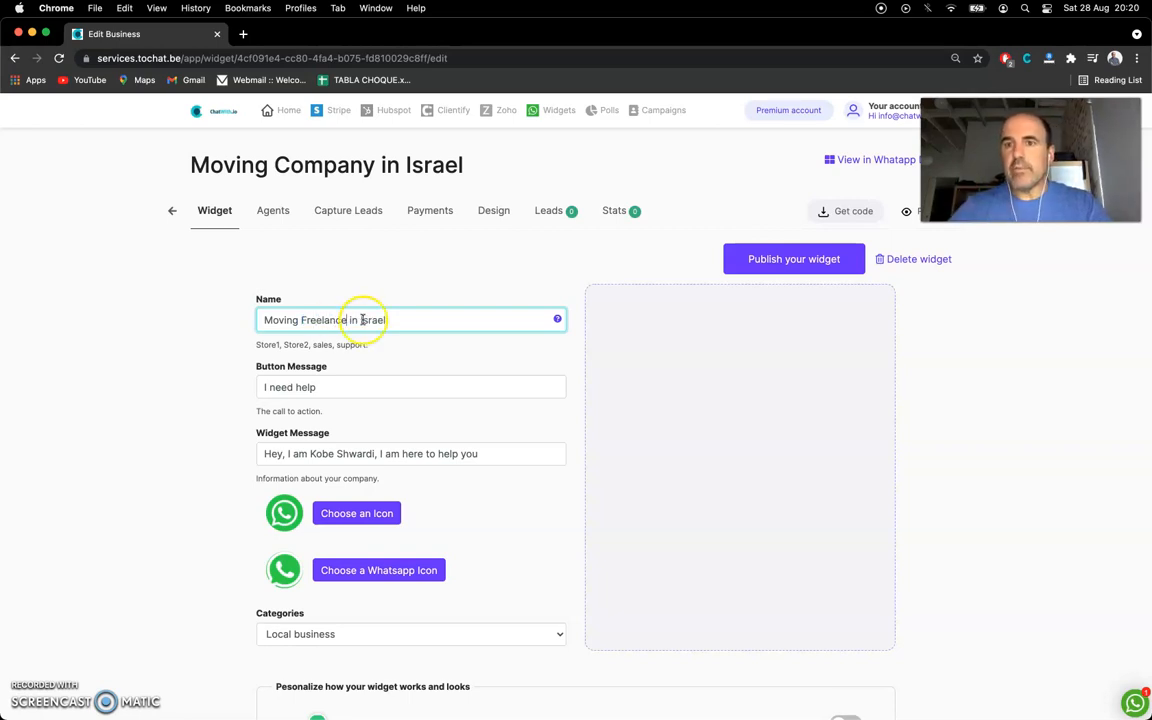
Set the button message to "I need help with moving stuff" and publish the widget
left_click(388, 388)
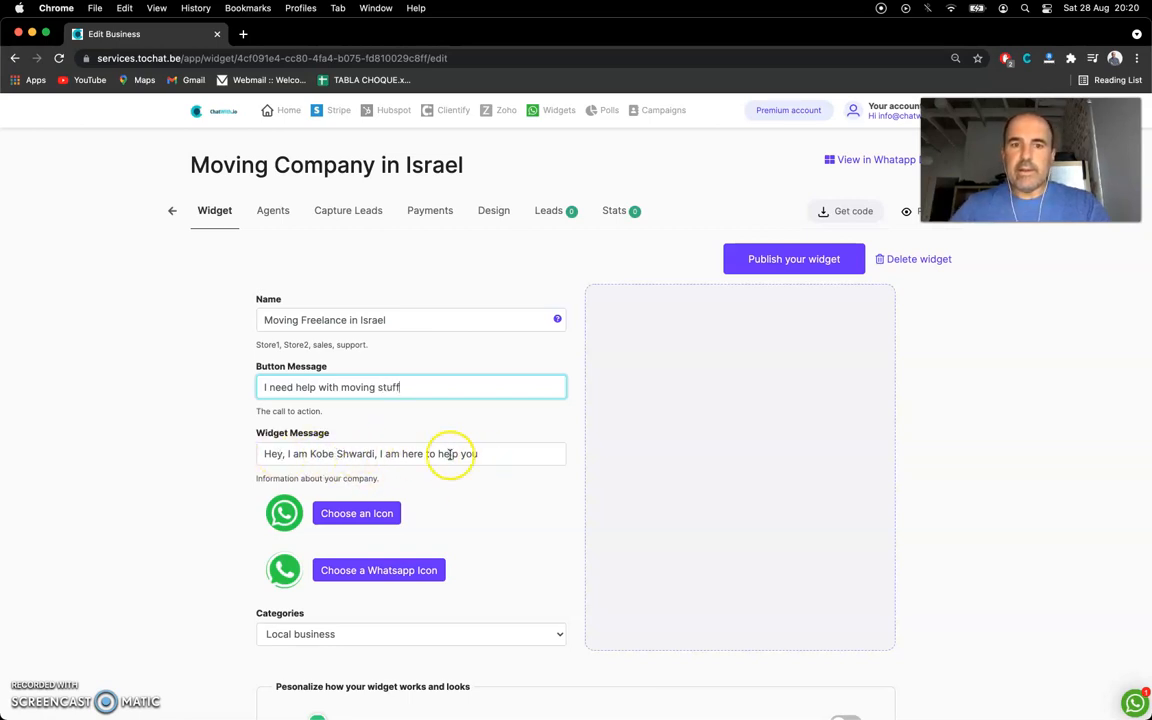
left_click(497, 454)
scroll(506, 514, "down", 4)
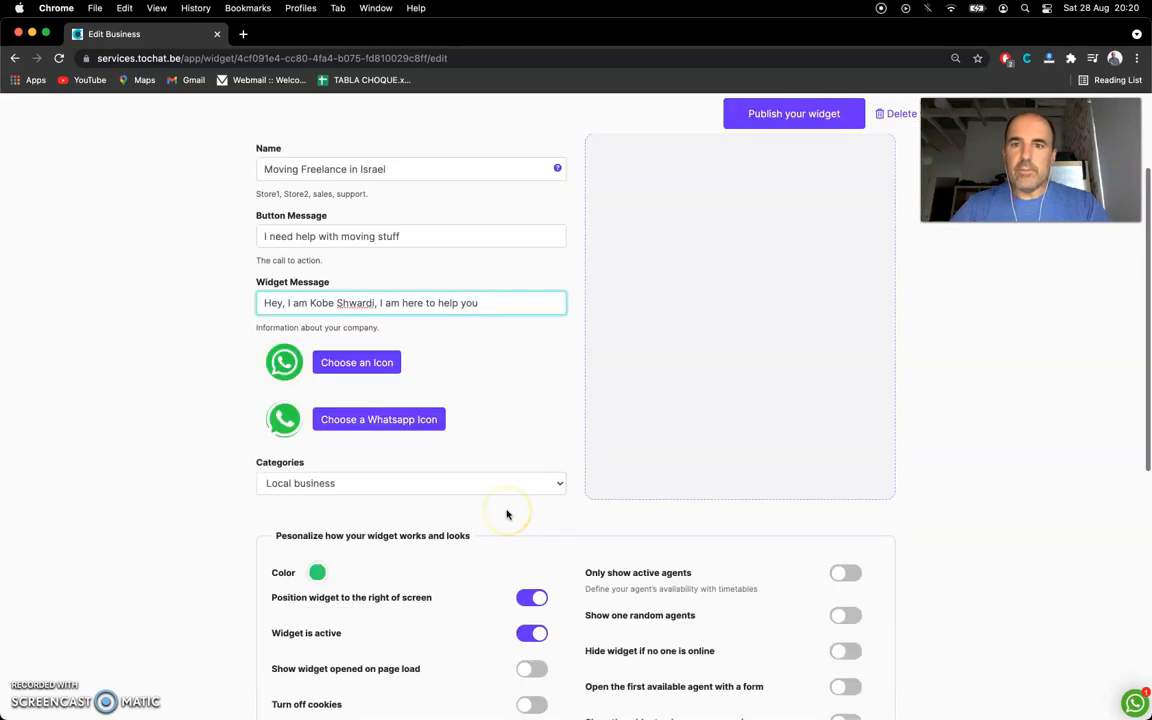
scroll(506, 514, "down", 9)
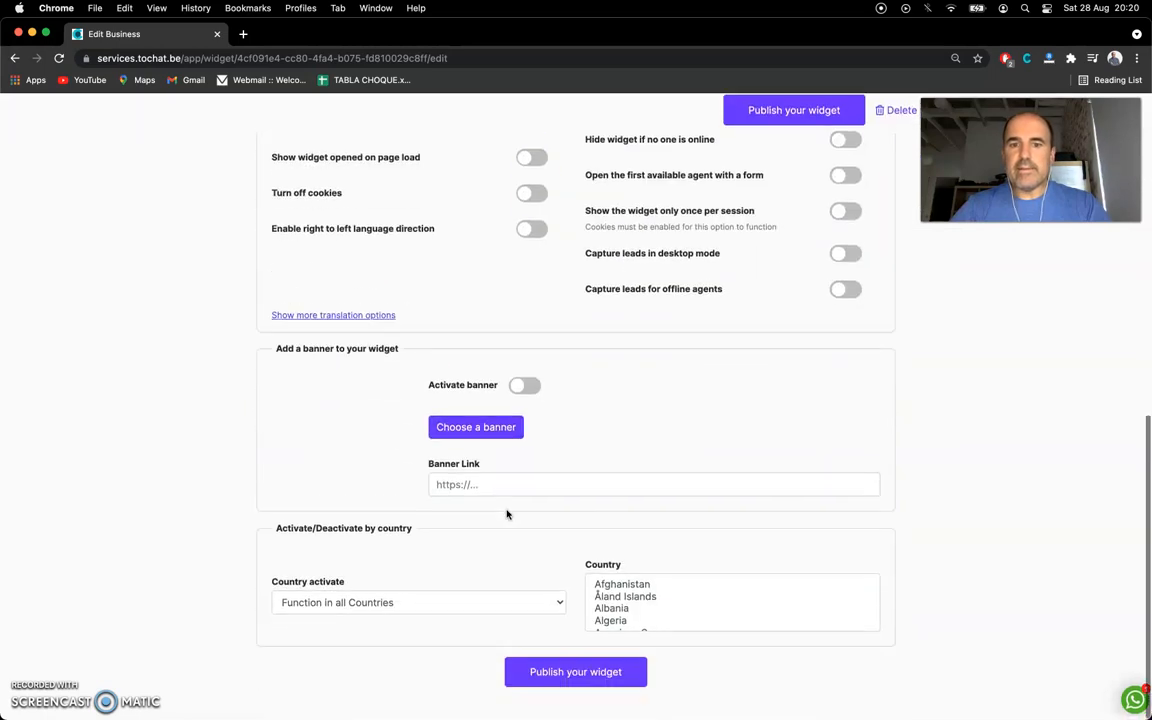
left_click(570, 678)
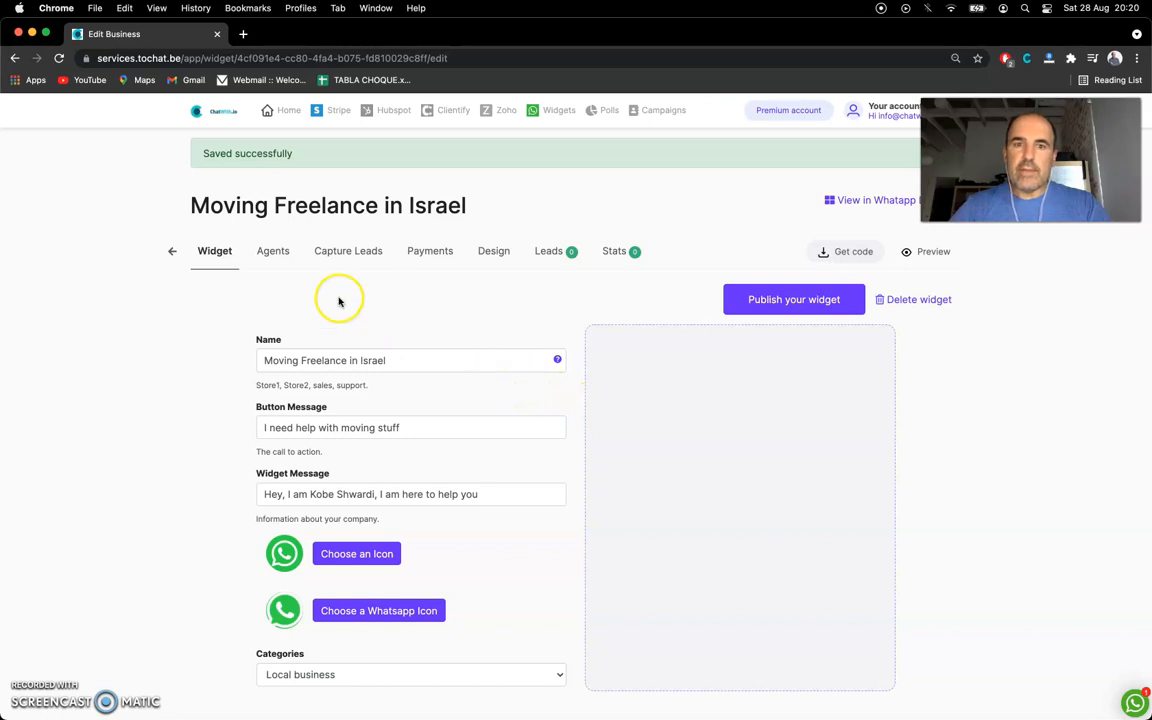
Start a new agent for the widget and enter the contact's WhatsApp number with its country code
left_click(271, 252)
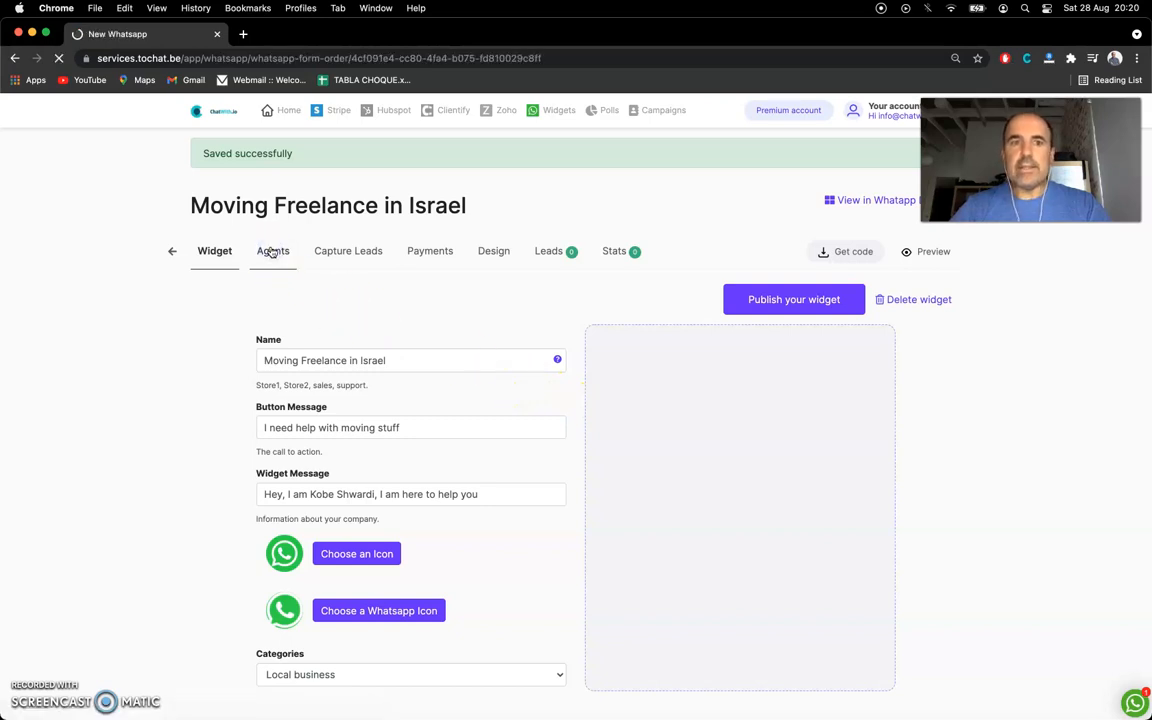
left_click(577, 358)
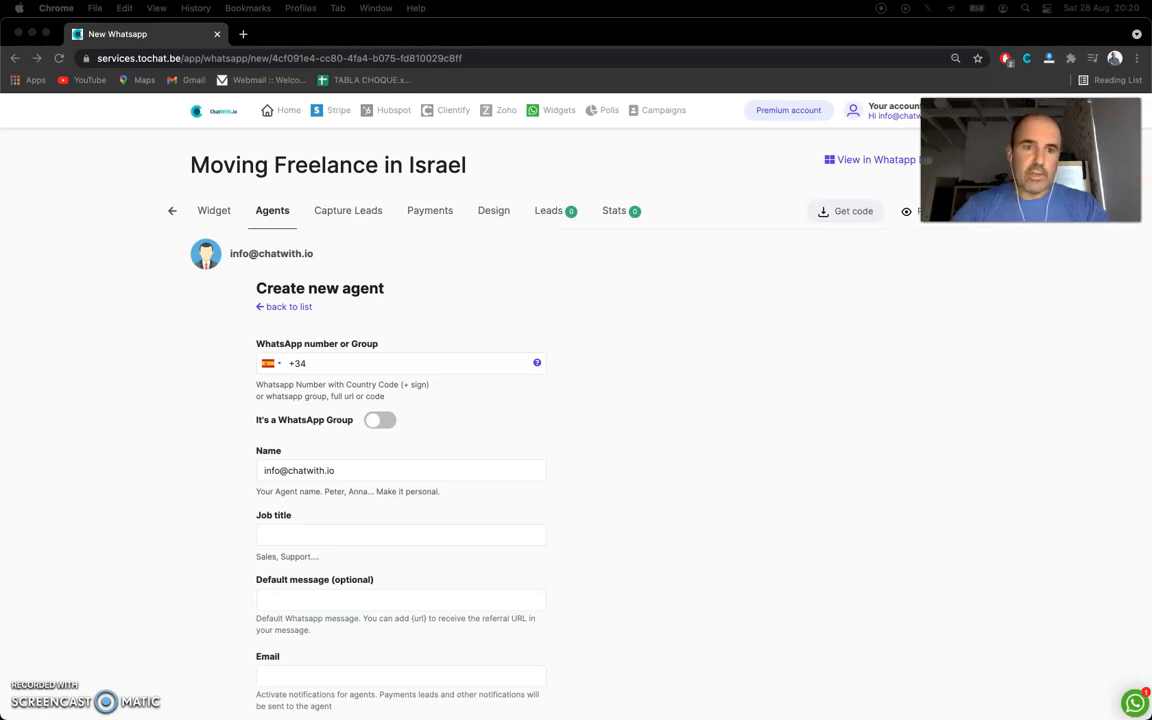
left_click(346, 364)
key("super+v")
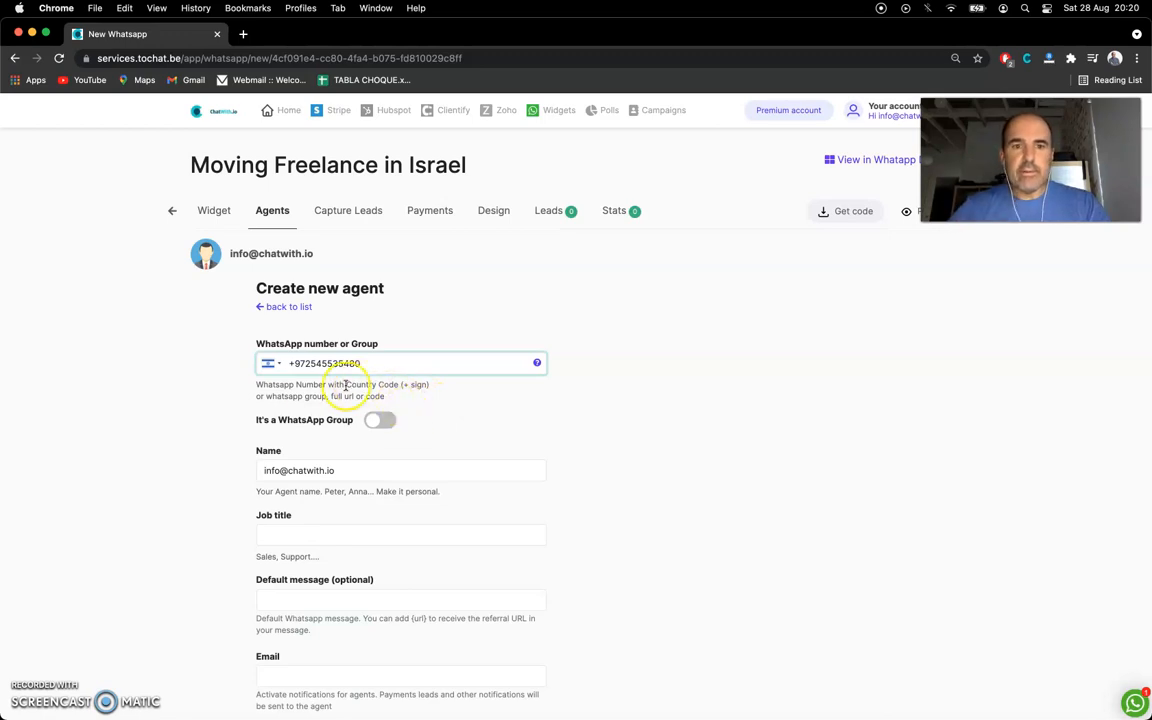
Replace the new agent's default name with the contact's first name
triple_click(350, 470)
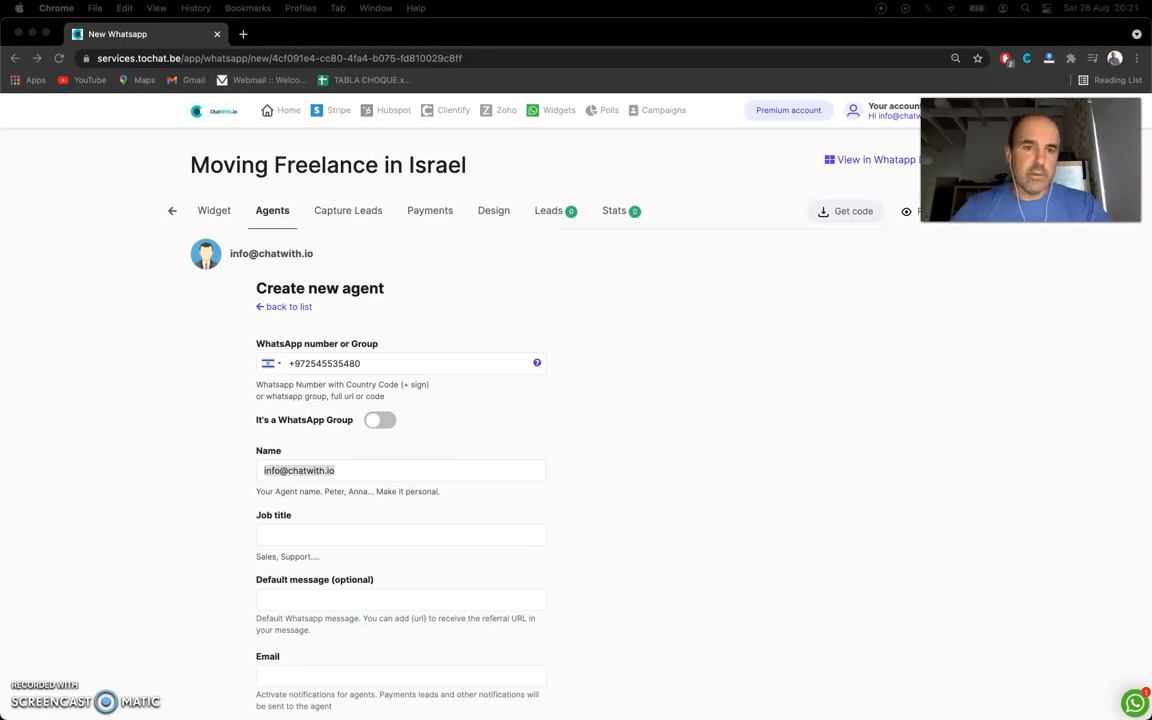
left_click(370, 505)
key("super+c")
type("kobe")
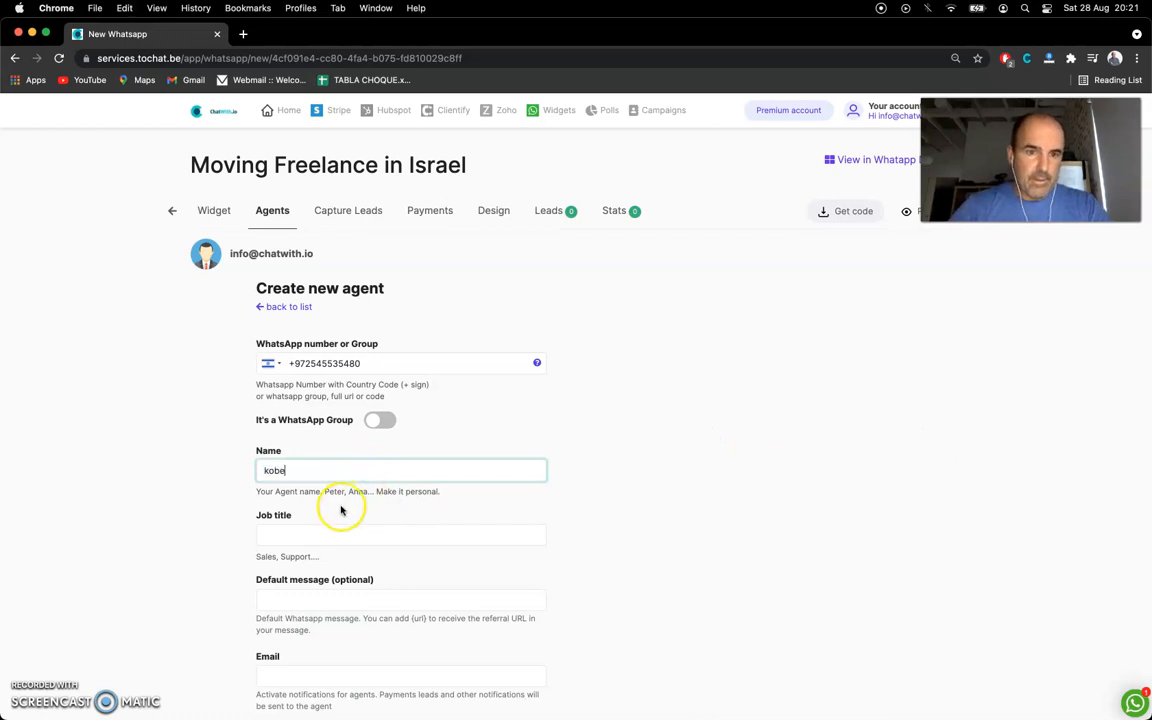
Set the agent's job title to "Moving your Stuff" and save the agent
left_click(296, 538)
type("Movin")
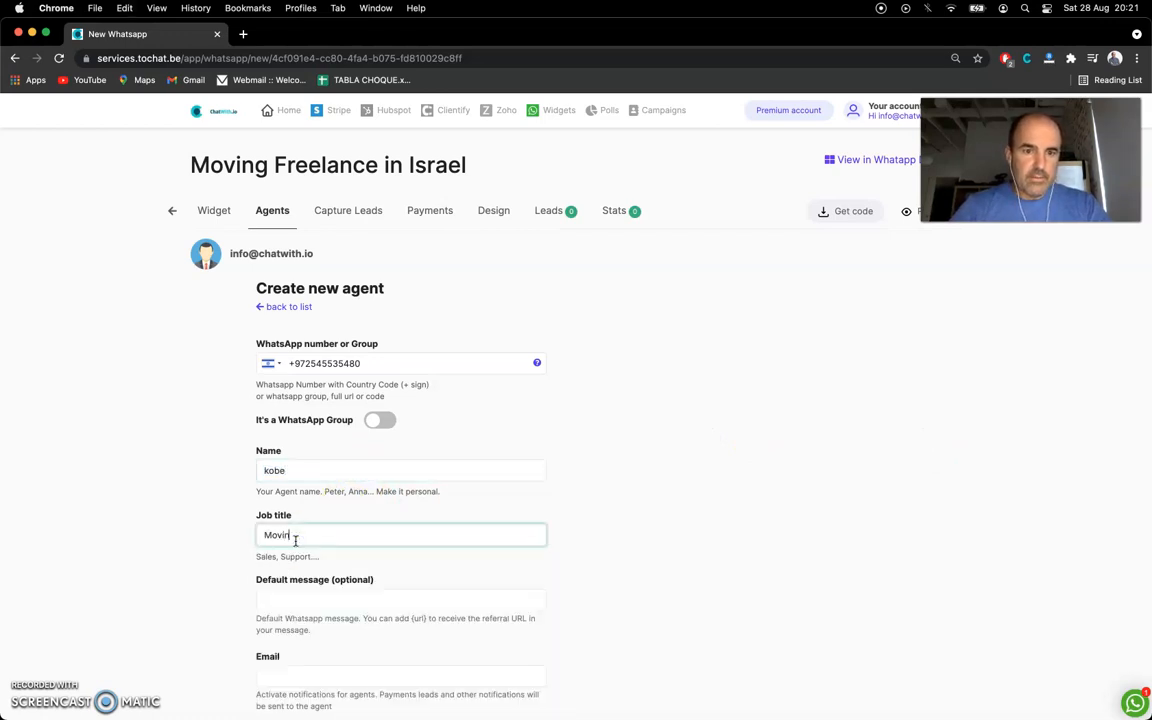
type("g your Stuff")
scroll(357, 553, "down", 6)
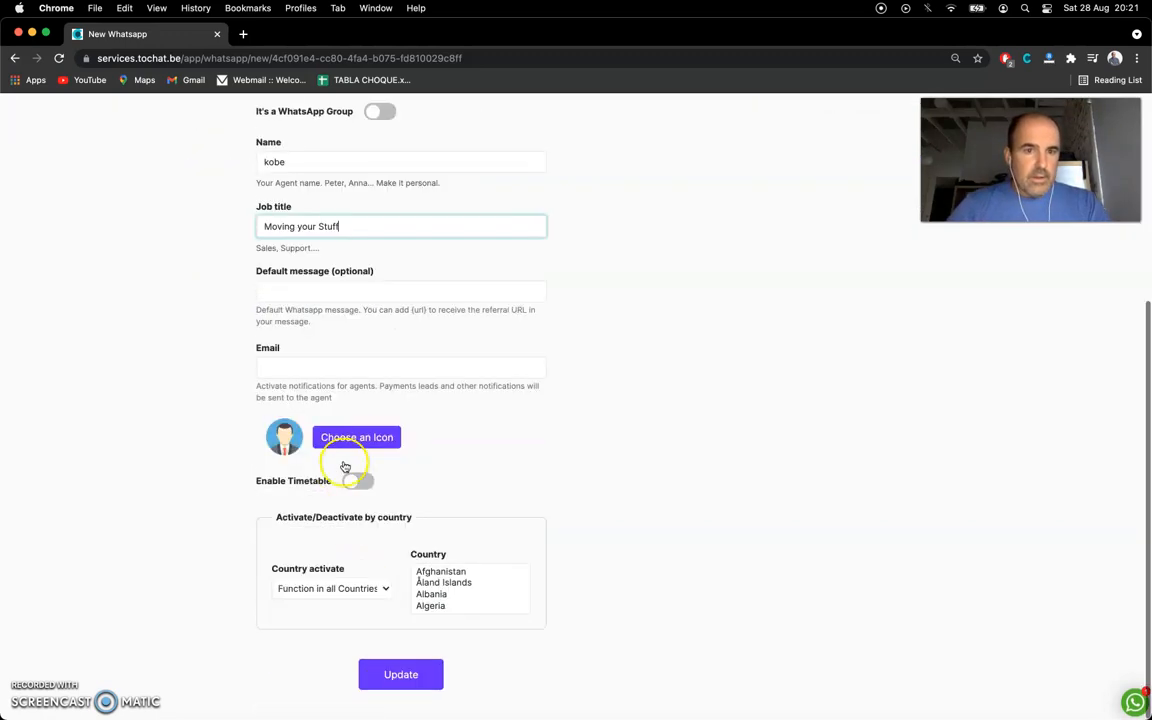
left_click(409, 677)
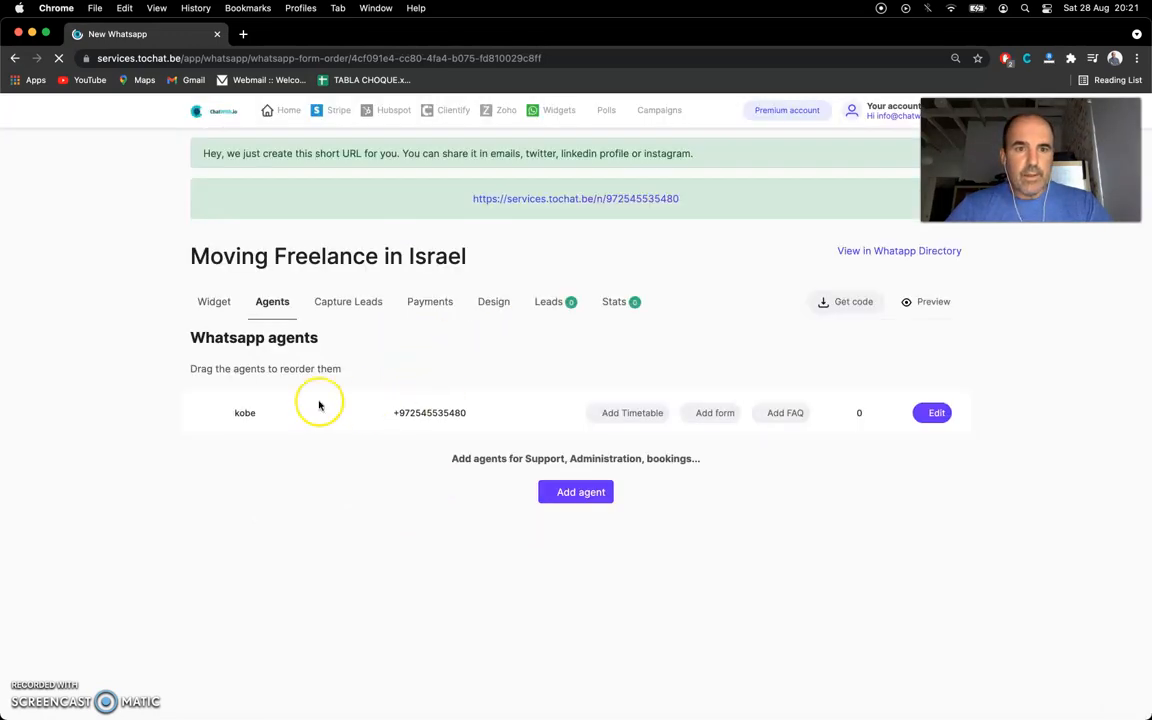
View the widget's page in the WhatsApp directory and test its chat button
left_click(212, 302)
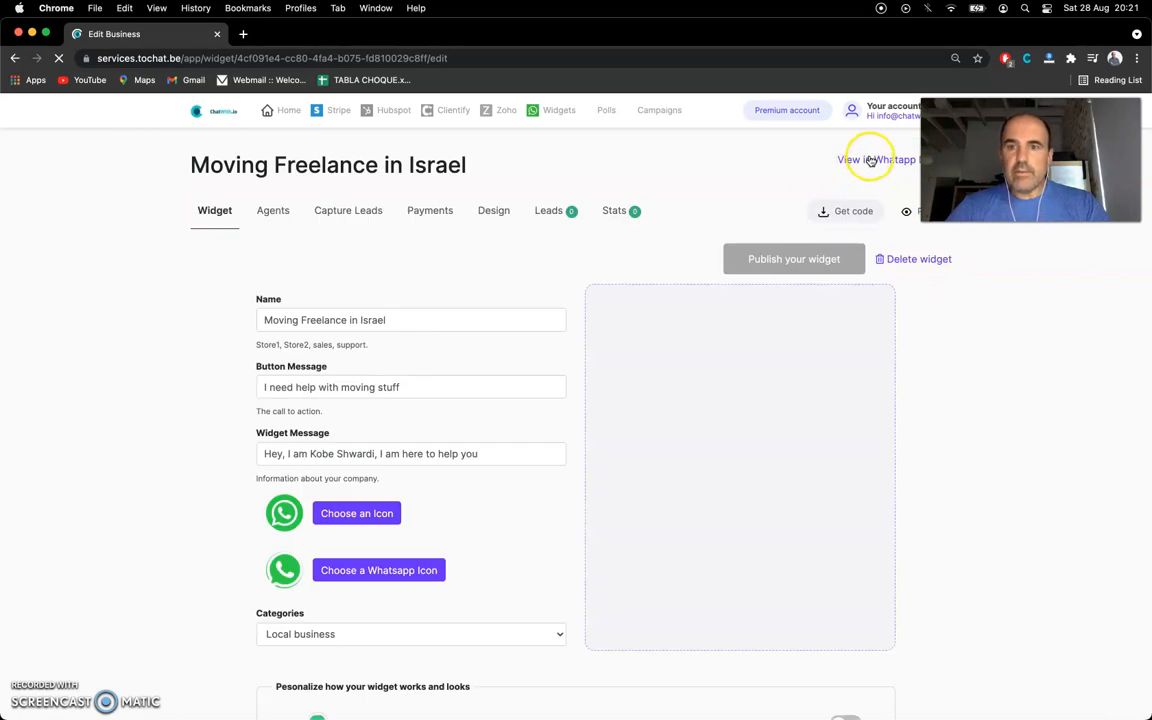
left_click(871, 160)
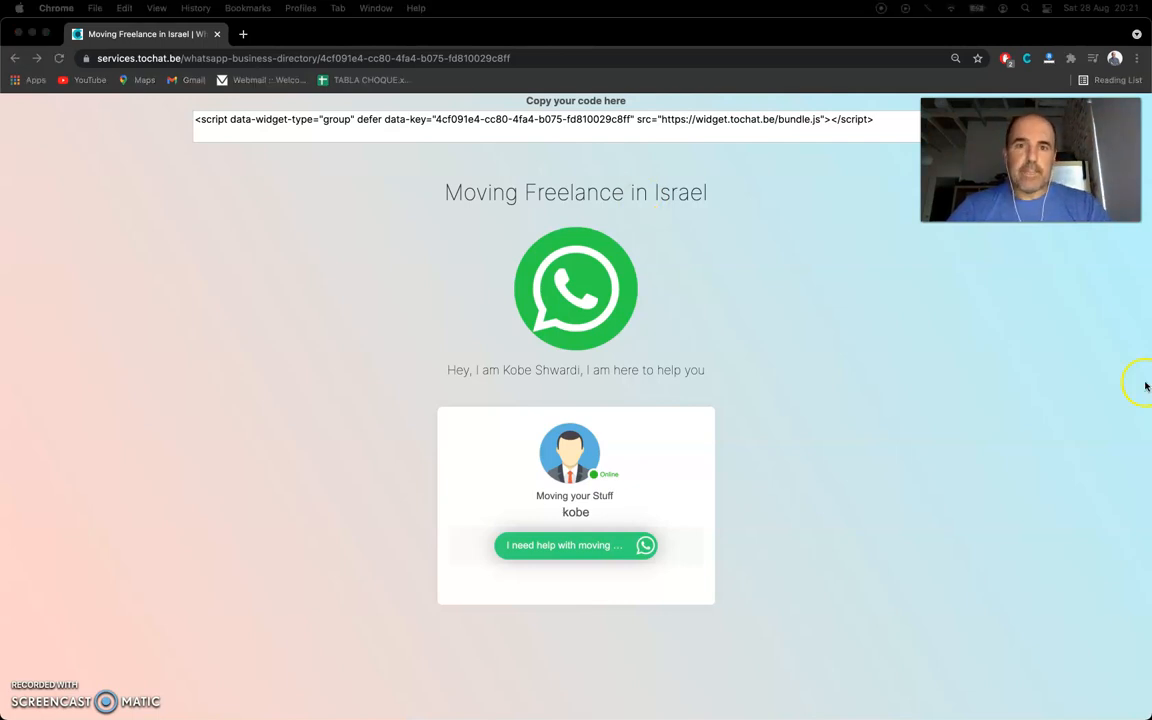
left_click(586, 545)
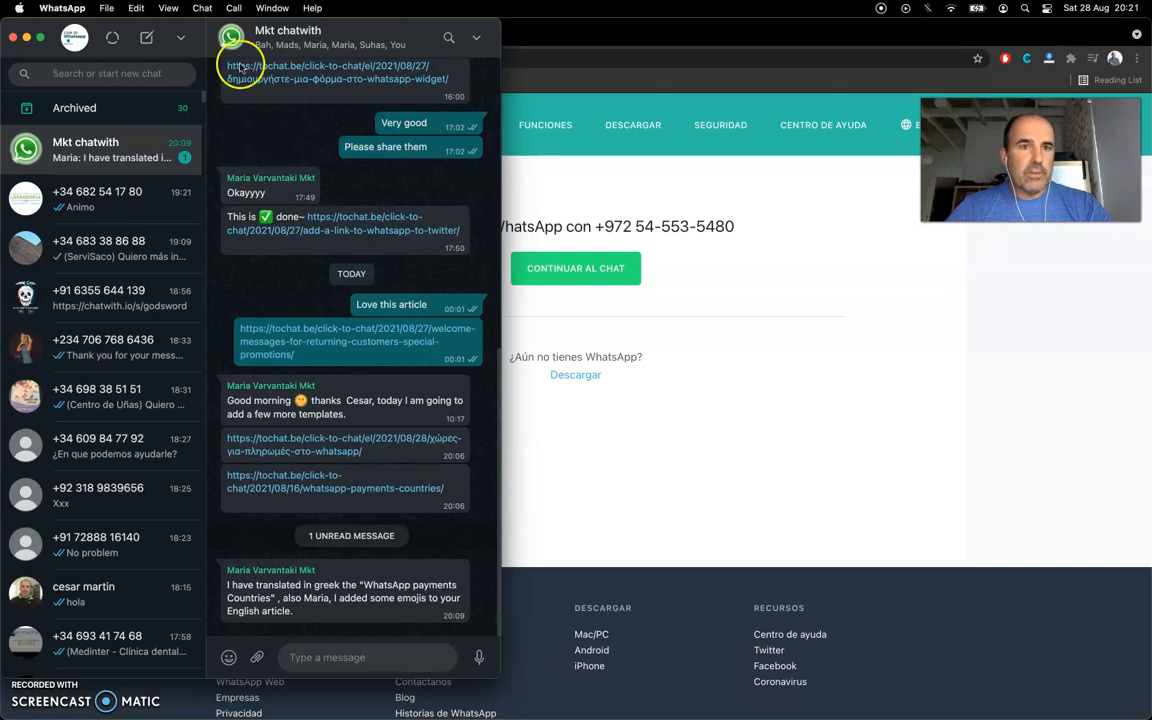
Switch to WhatsApp and examine the agent's contact info, including the profile photo and about text, then return to the chat
left_click(231, 45)
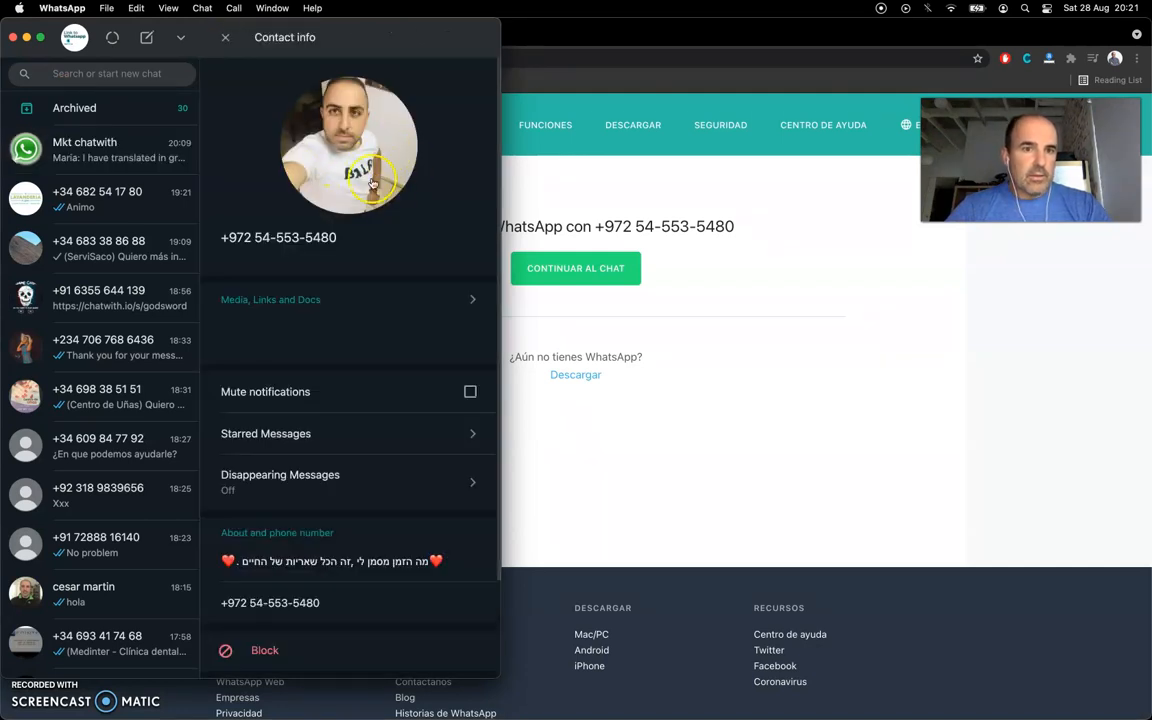
double_click(376, 560)
triple_click(376, 561)
left_click(238, 110)
left_click(225, 39)
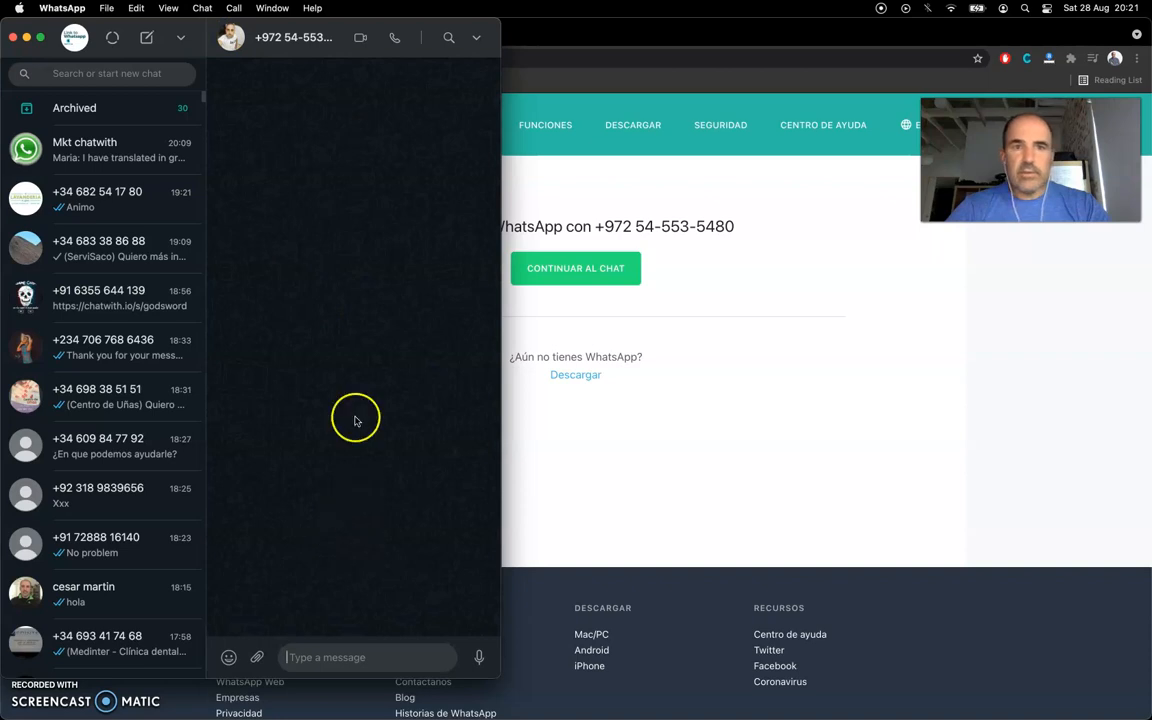
Switch back to Chrome, close the WhatsApp chat page and return to the widget's settings
left_click(787, 446)
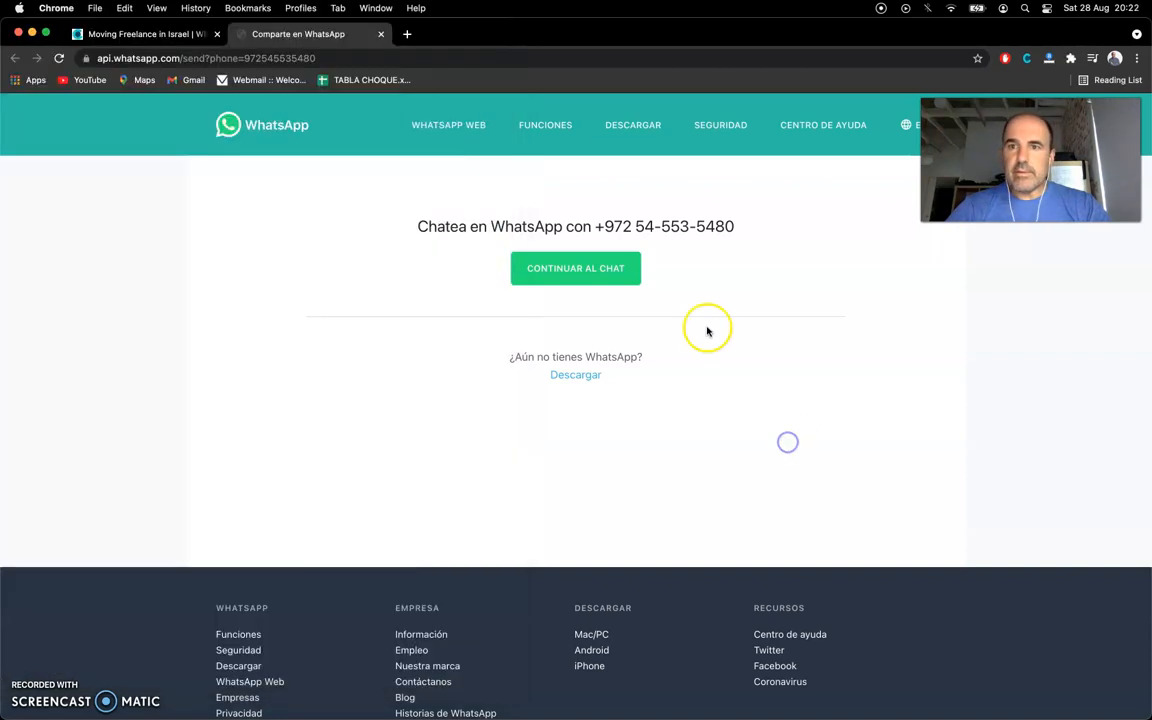
left_click(381, 36)
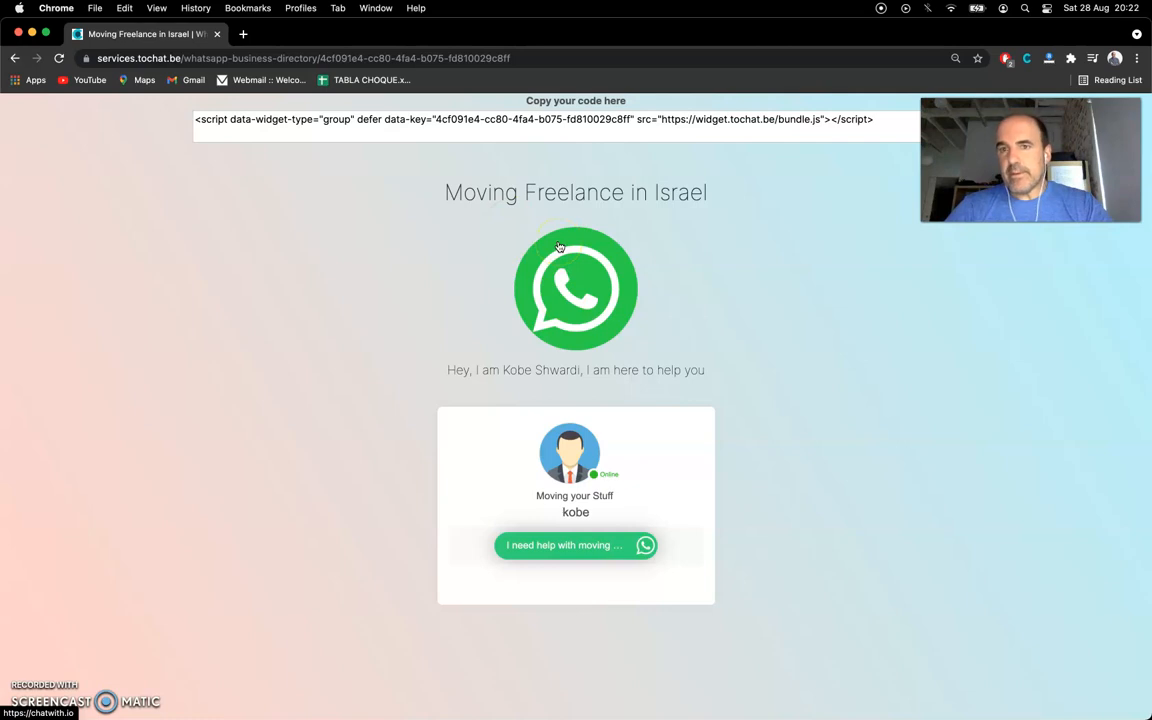
left_click(14, 60)
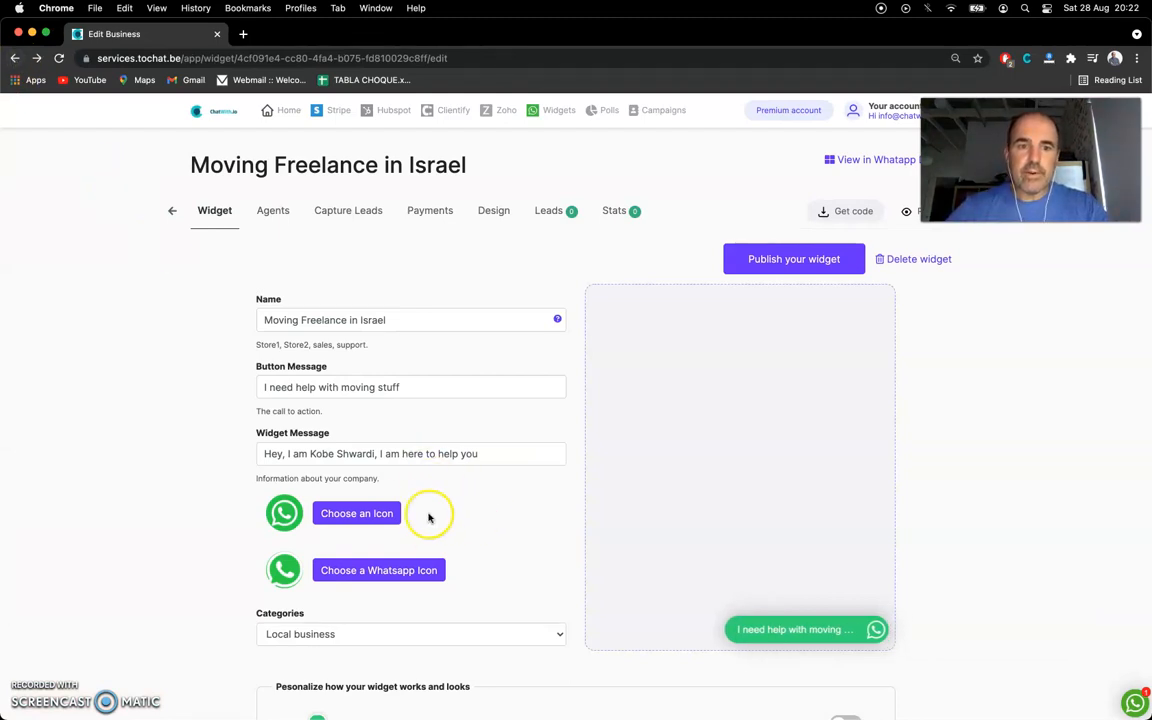
Set the widget's account icon to the phone with social media reactions from the icon gallery
left_click(413, 570)
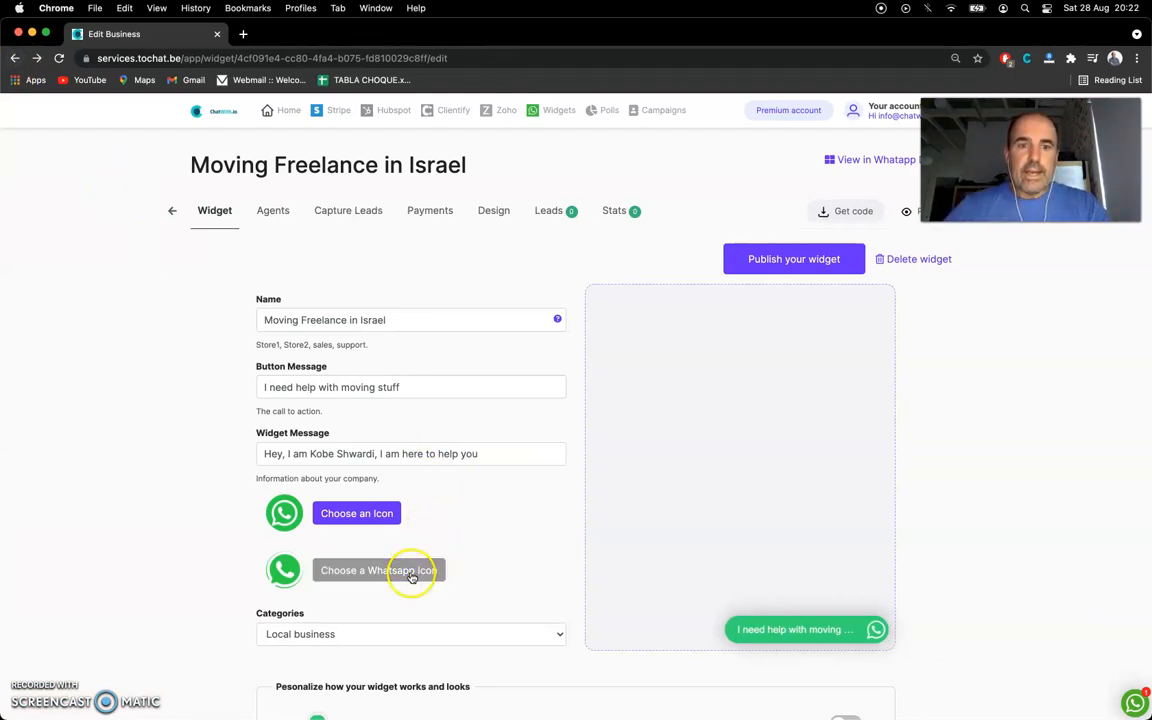
left_click(377, 515)
left_click(630, 320)
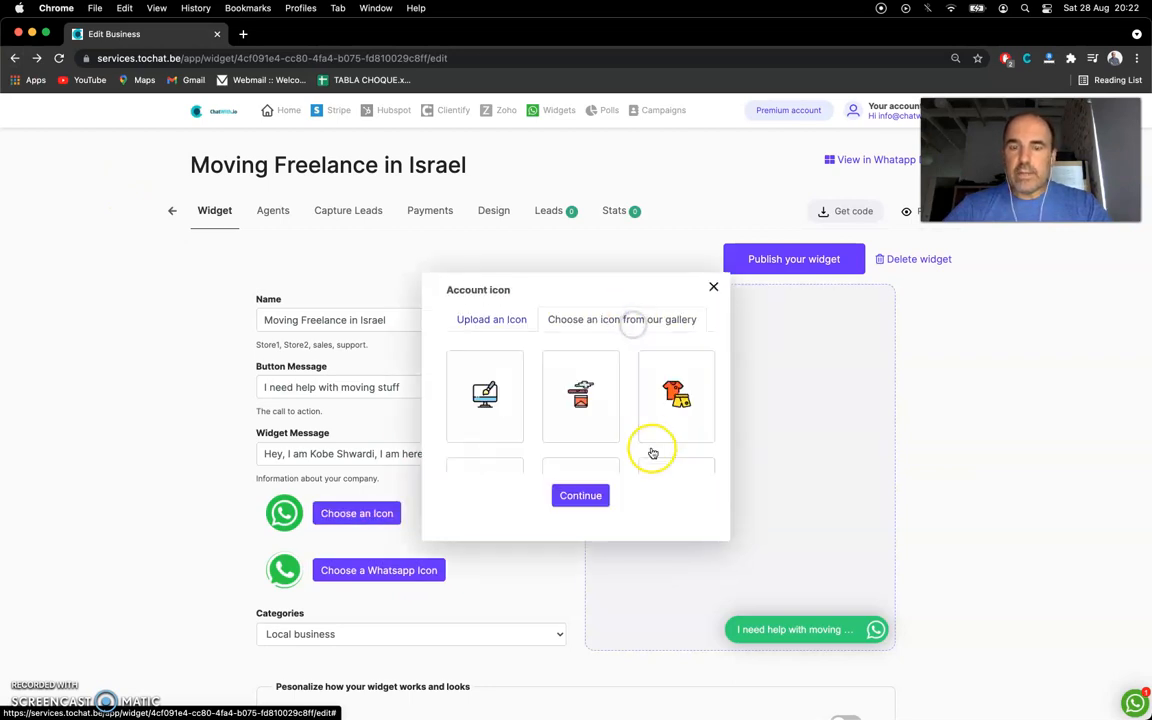
scroll(628, 420, "down", 3)
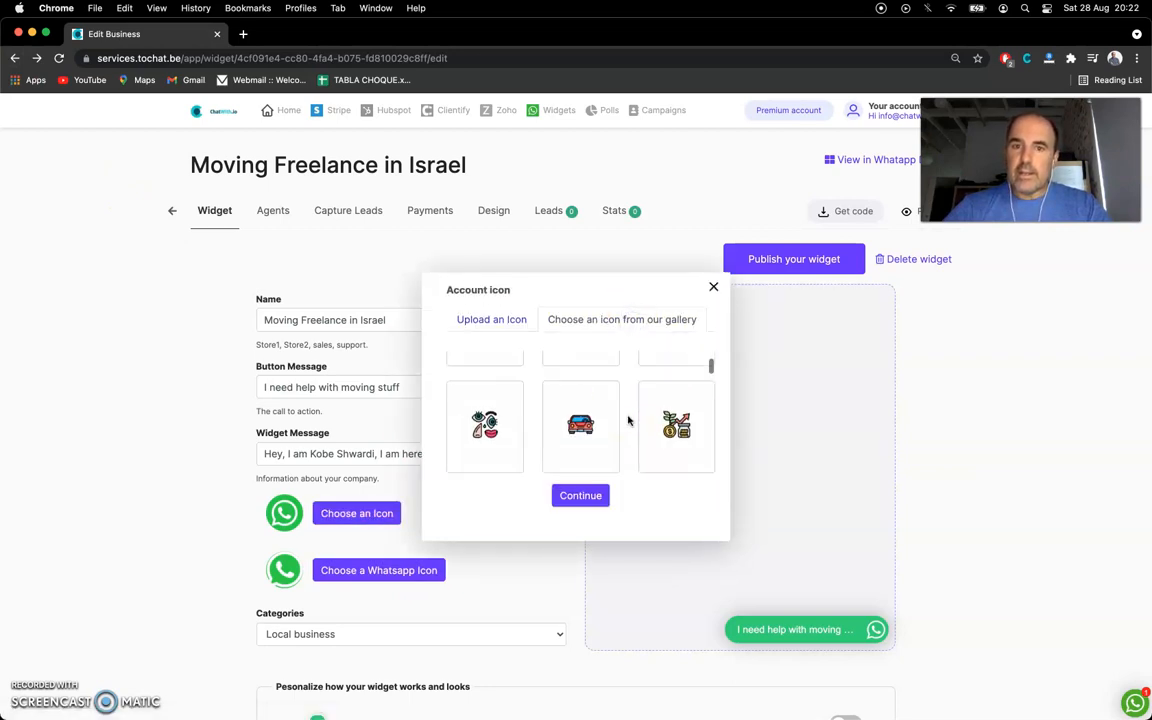
scroll(628, 420, "down", 5)
scroll(628, 420, "down", 5)
scroll(628, 420, "down", 5)
scroll(628, 420, "down", 5)
left_click(482, 400)
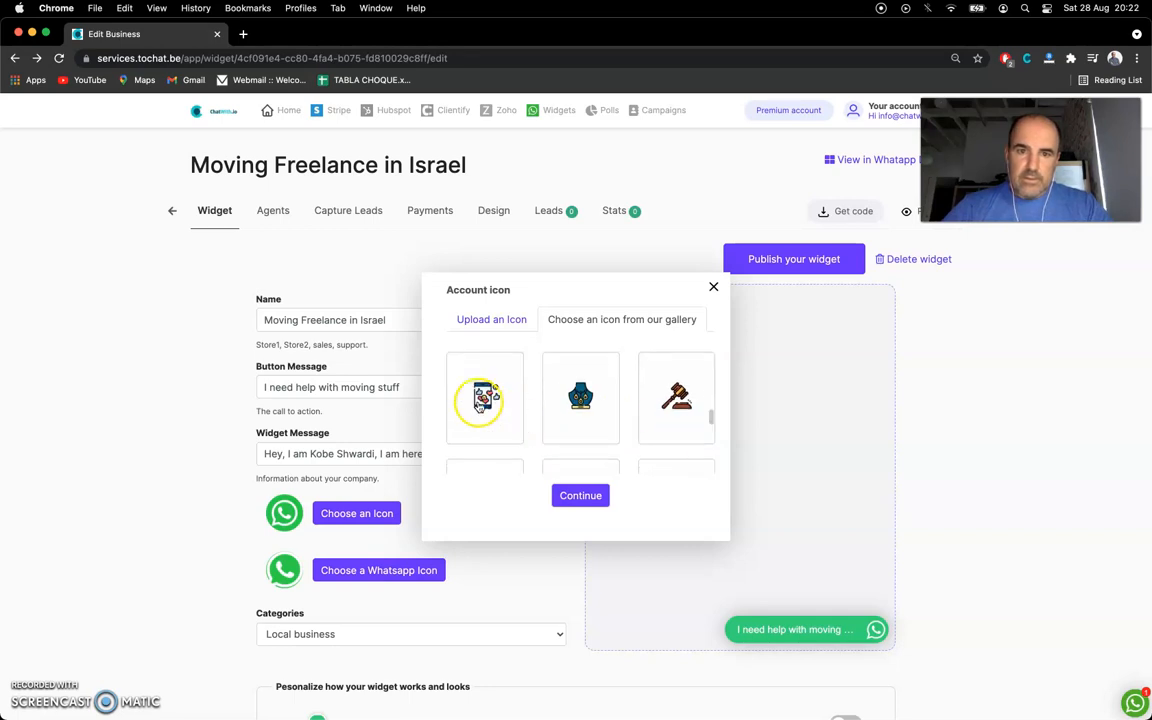
left_click(592, 498)
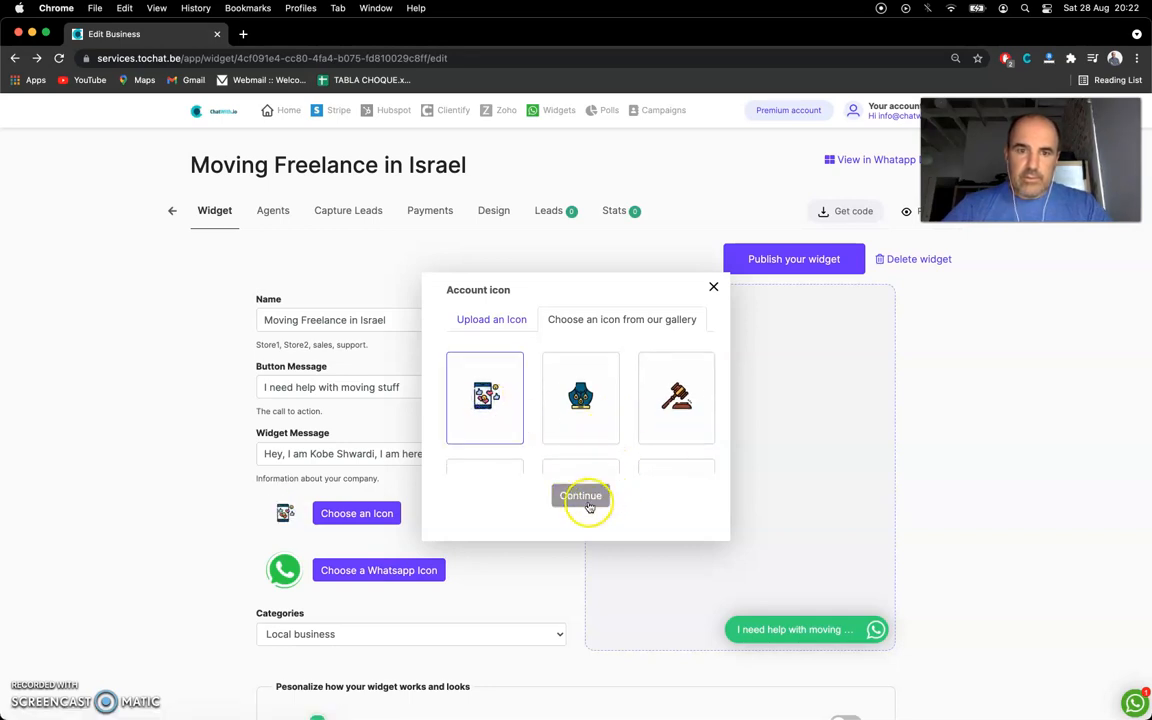
Enable "Open the first available agent with a form" and publish the widget
scroll(489, 505, "down", 2)
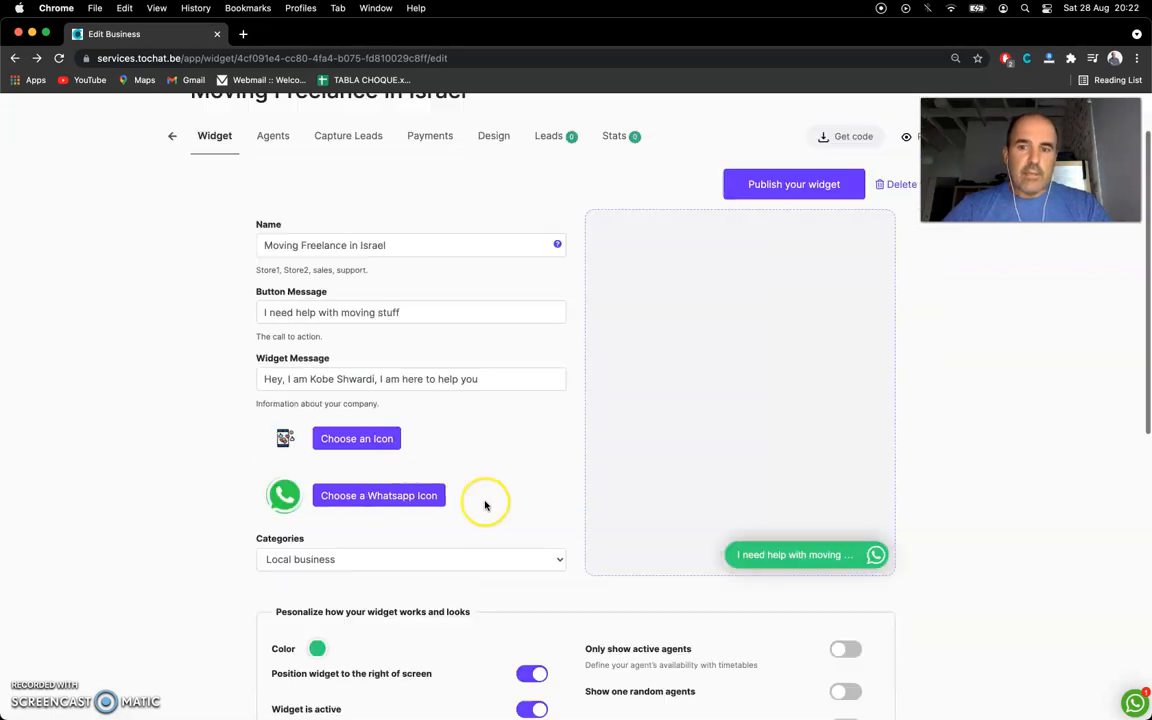
scroll(465, 505, "down", 2)
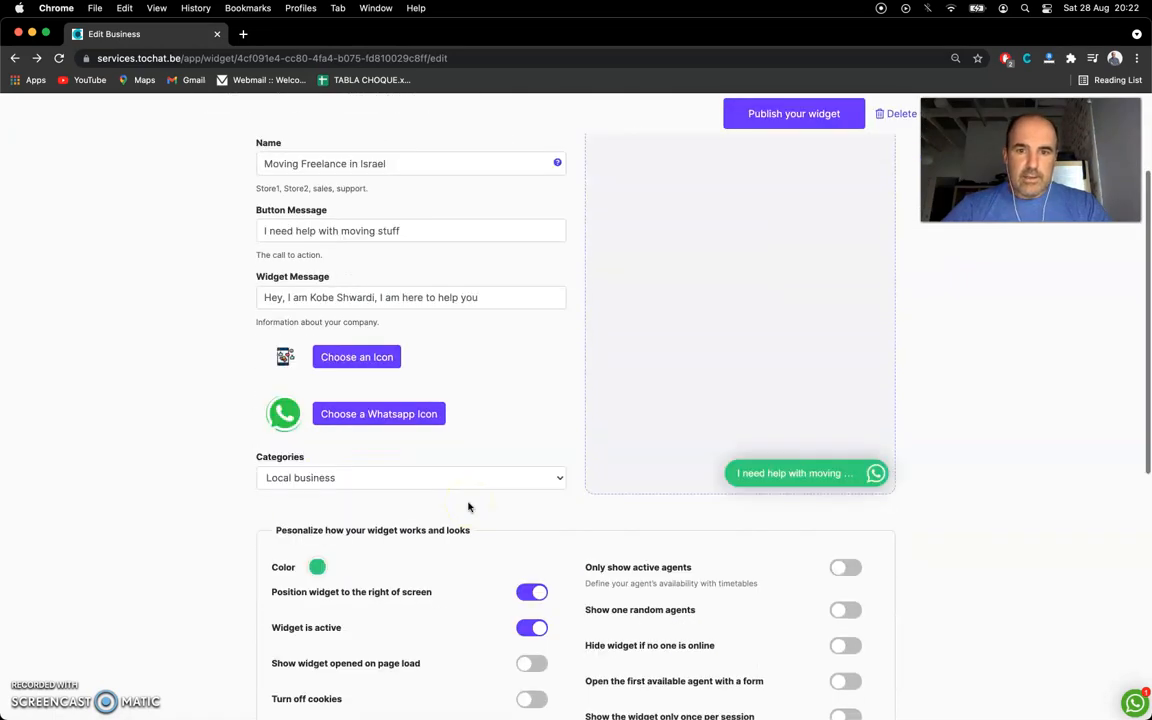
scroll(468, 507, "down", 3)
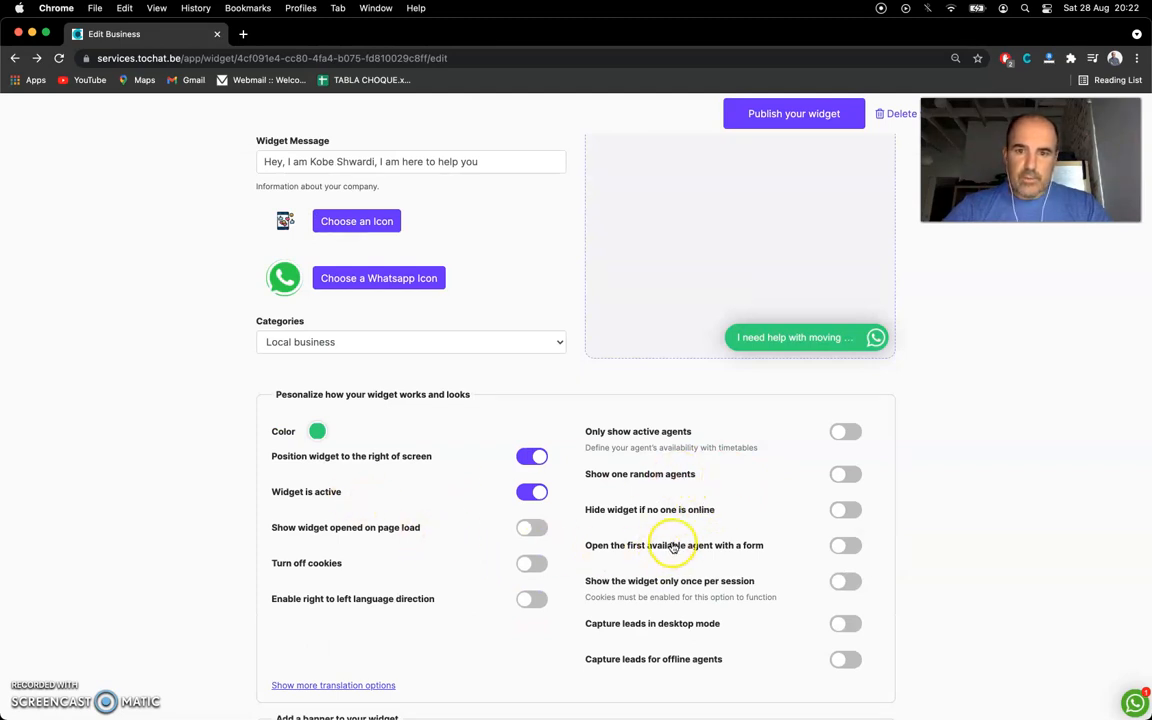
left_click(840, 545)
scroll(773, 270, "up", 5)
left_click(778, 188)
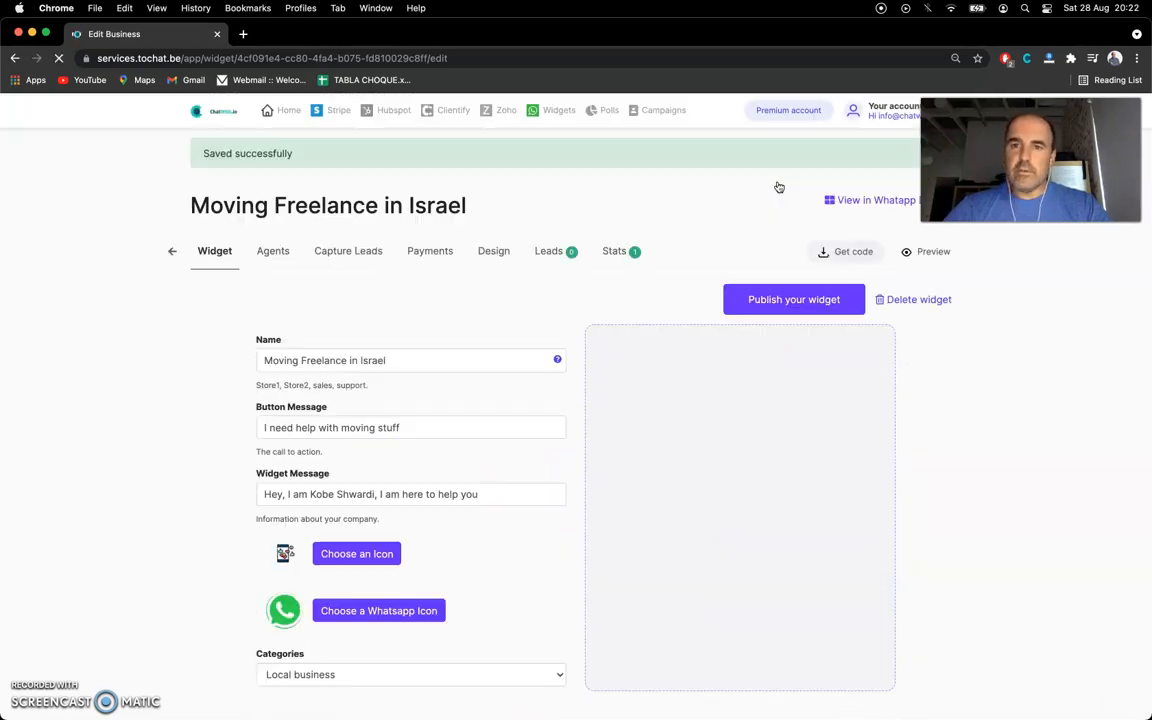
Expand the chat widget in the preview and examine its icon, message and agent entry alongside the settings
left_click(845, 672)
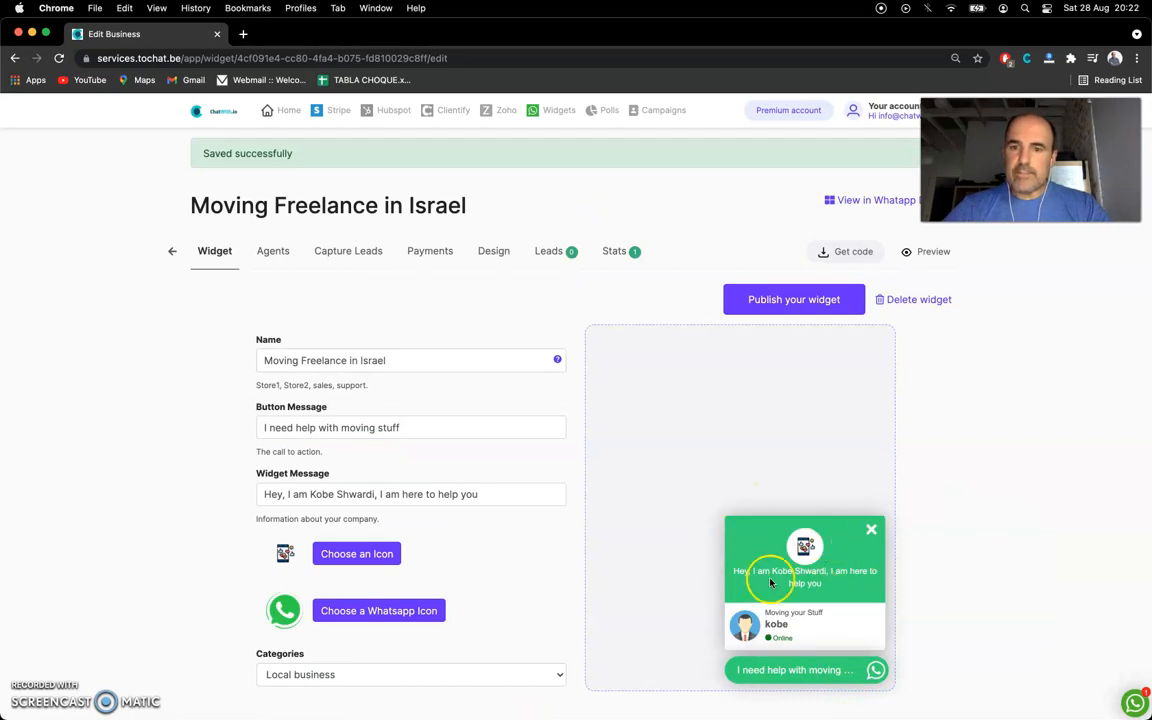
scroll(764, 578, "down", 3)
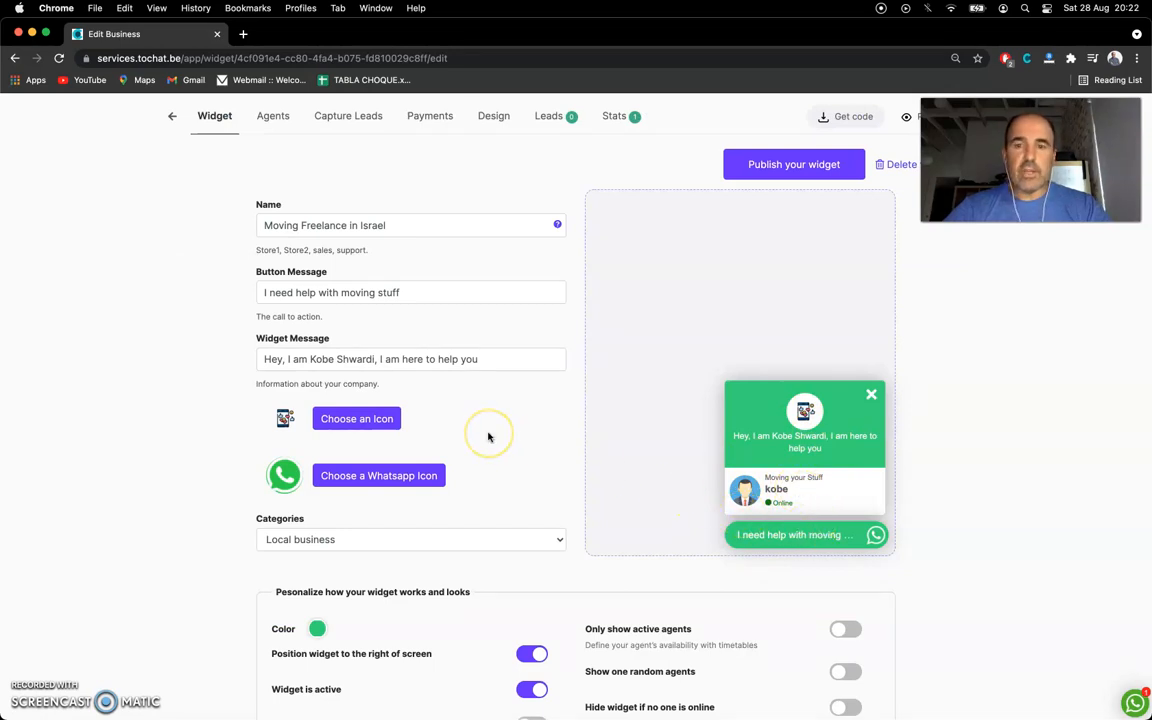
scroll(489, 437, "up", 2)
scroll(489, 437, "up", 1)
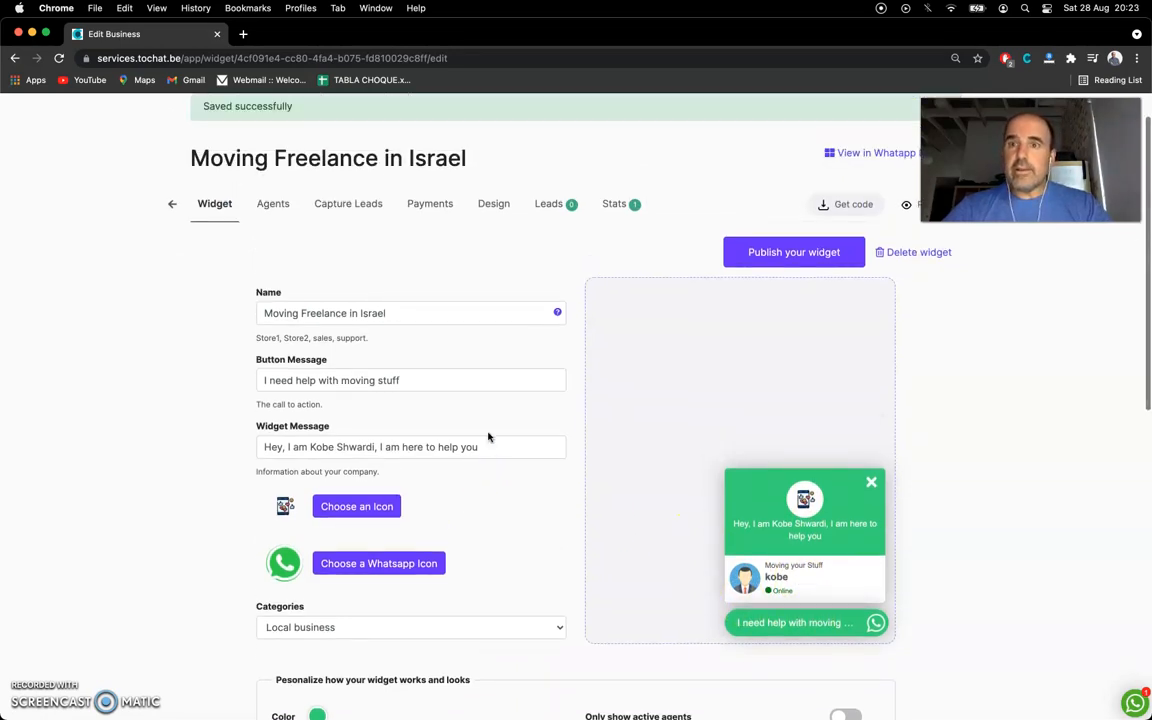
Add a lead capture form to the agent using the "More information" template
left_click(359, 204)
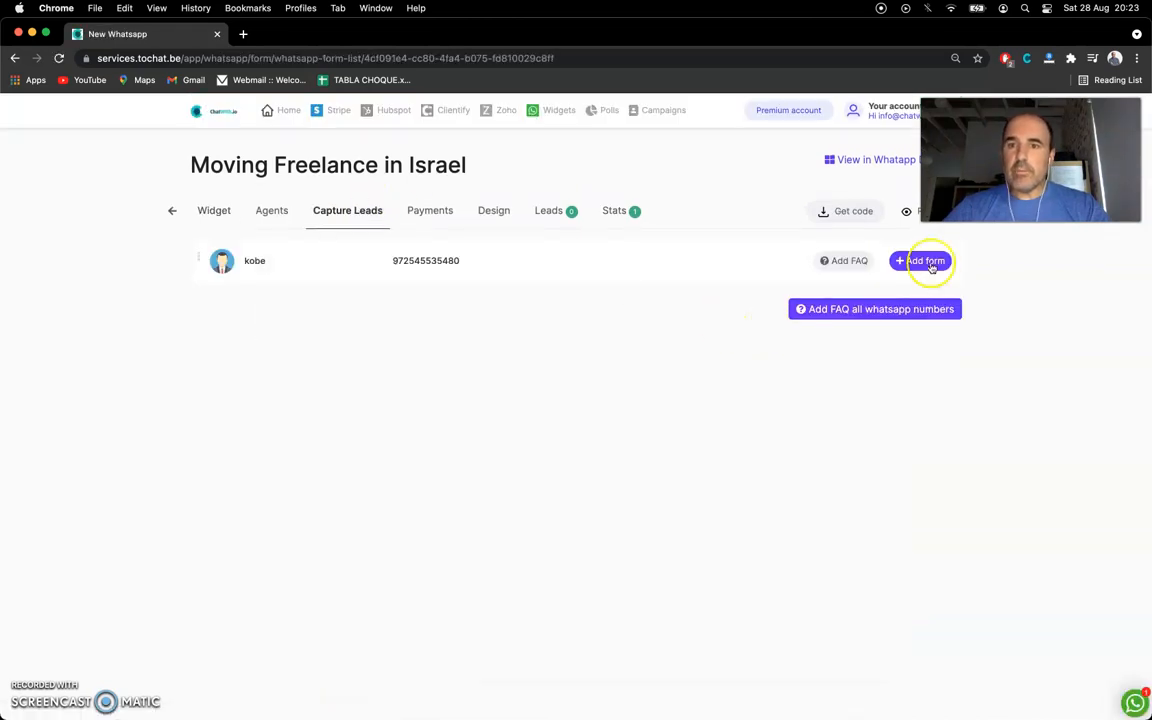
left_click(928, 262)
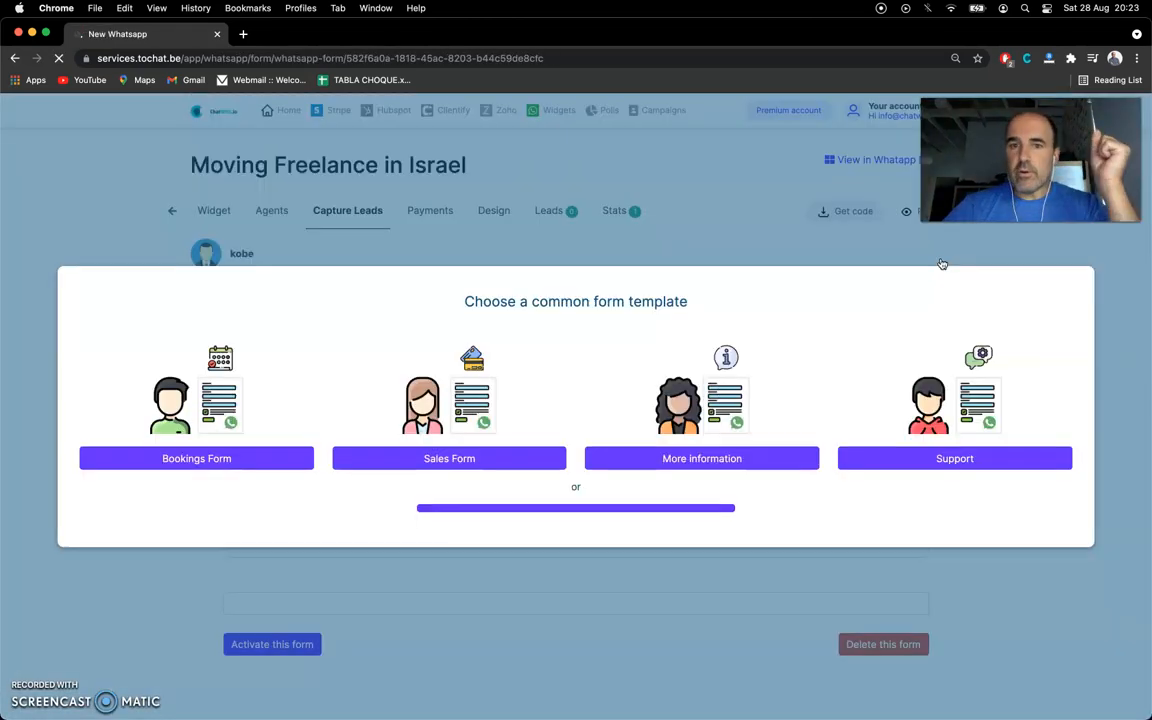
left_click(723, 235)
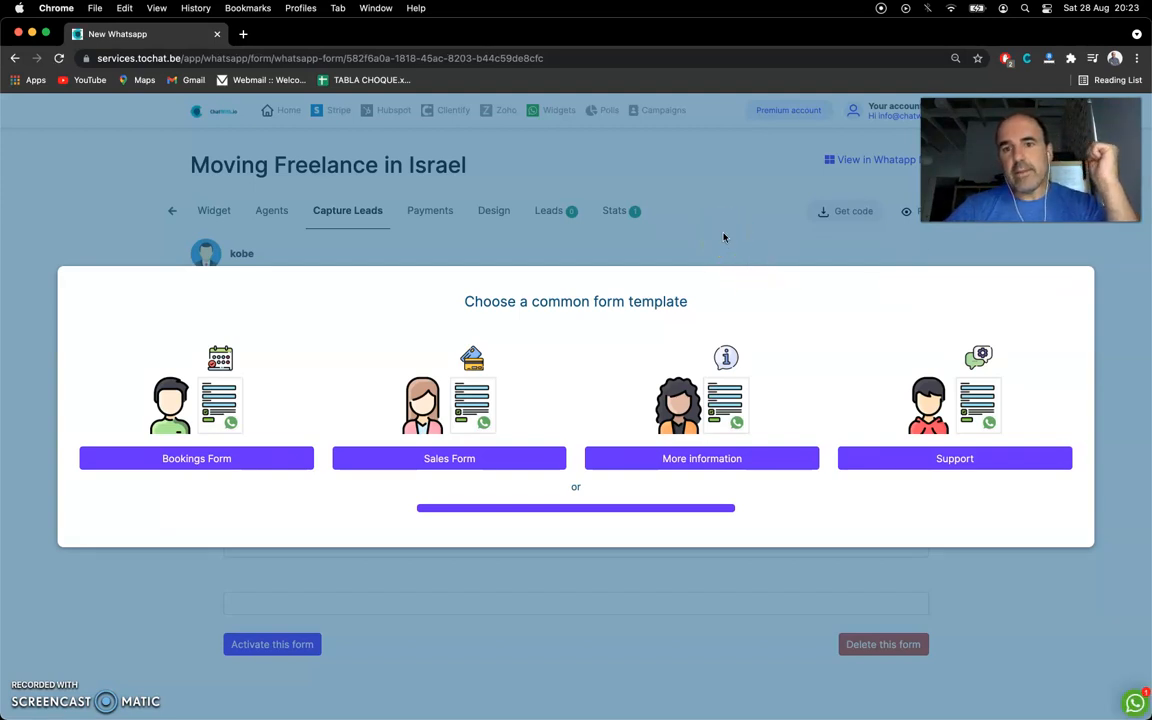
left_click(727, 459)
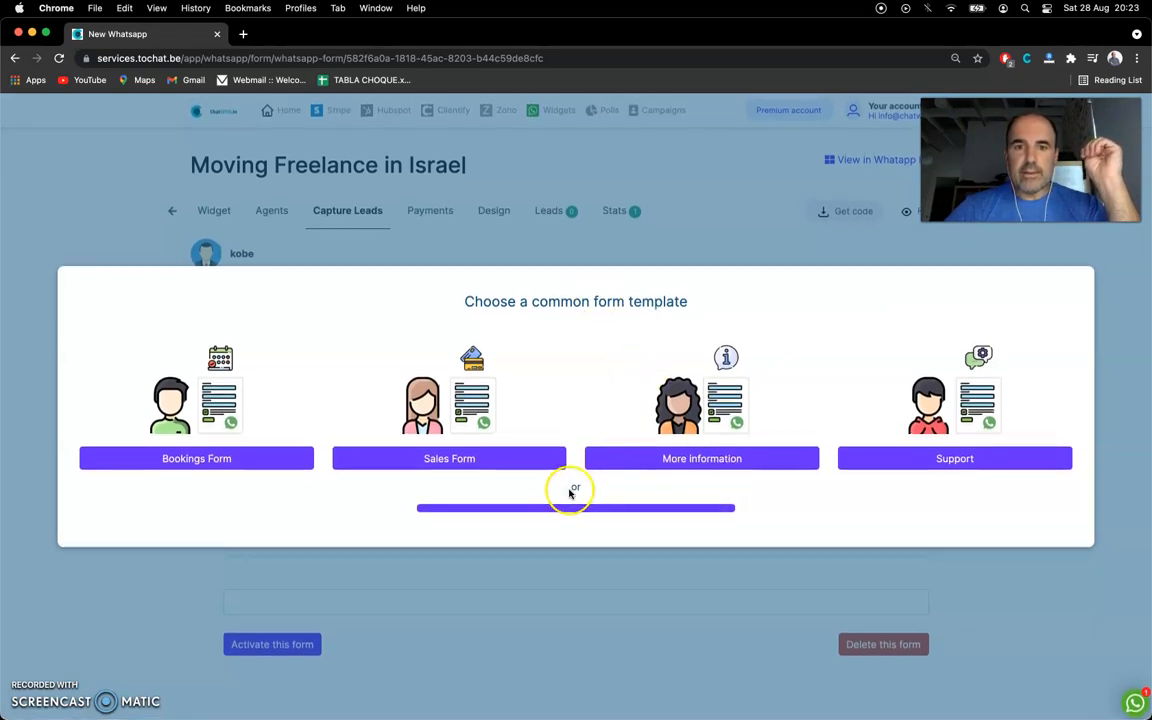
left_click(626, 458)
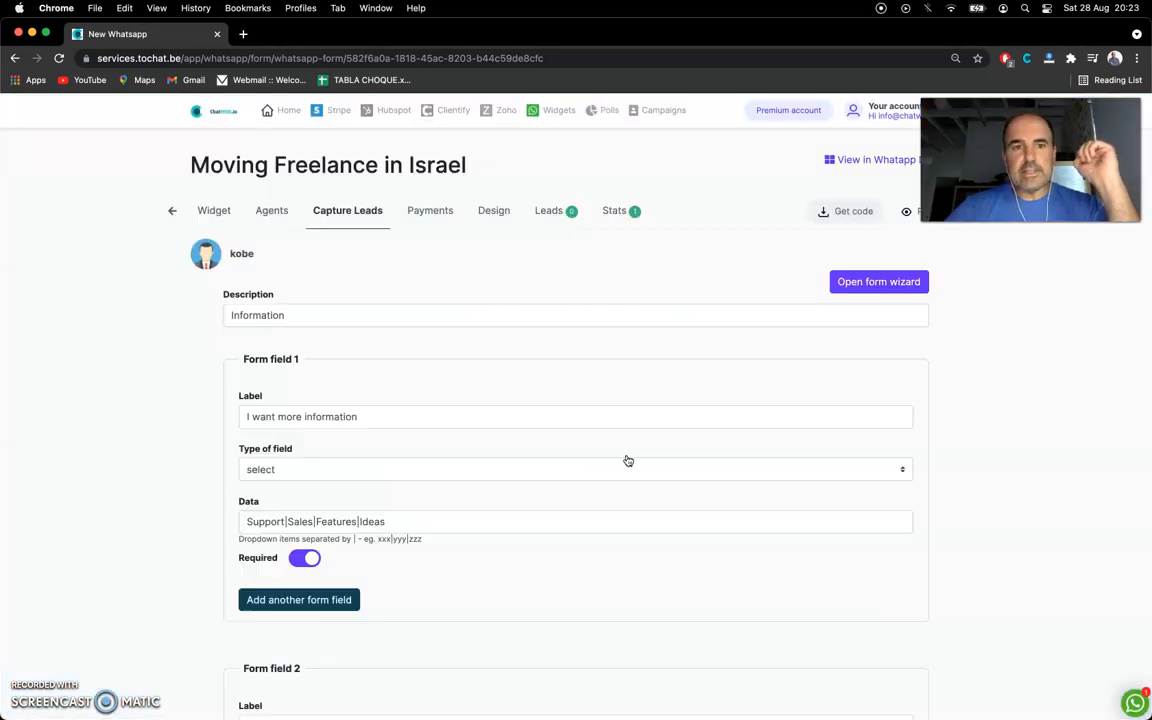
Set the form description to "I need help with my stuff" and form field 1's dropdown items to Moving|Transportation|Relocation|Delivery
double_click(304, 317)
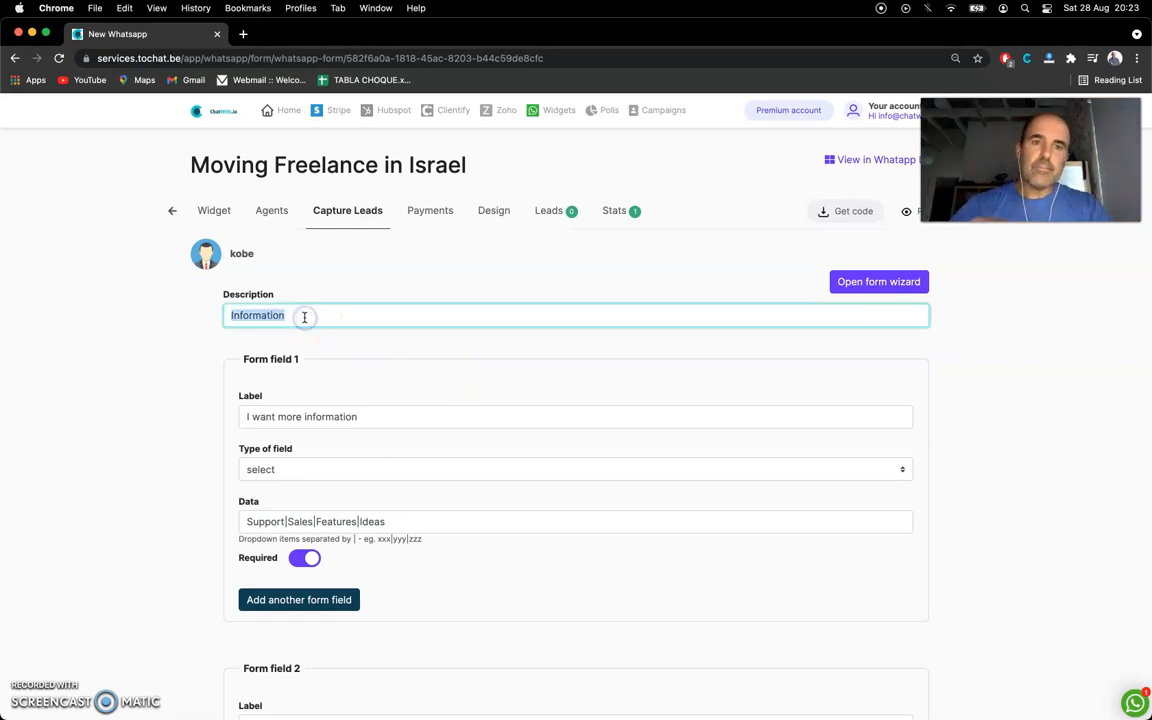
type("I need help with my stuff")
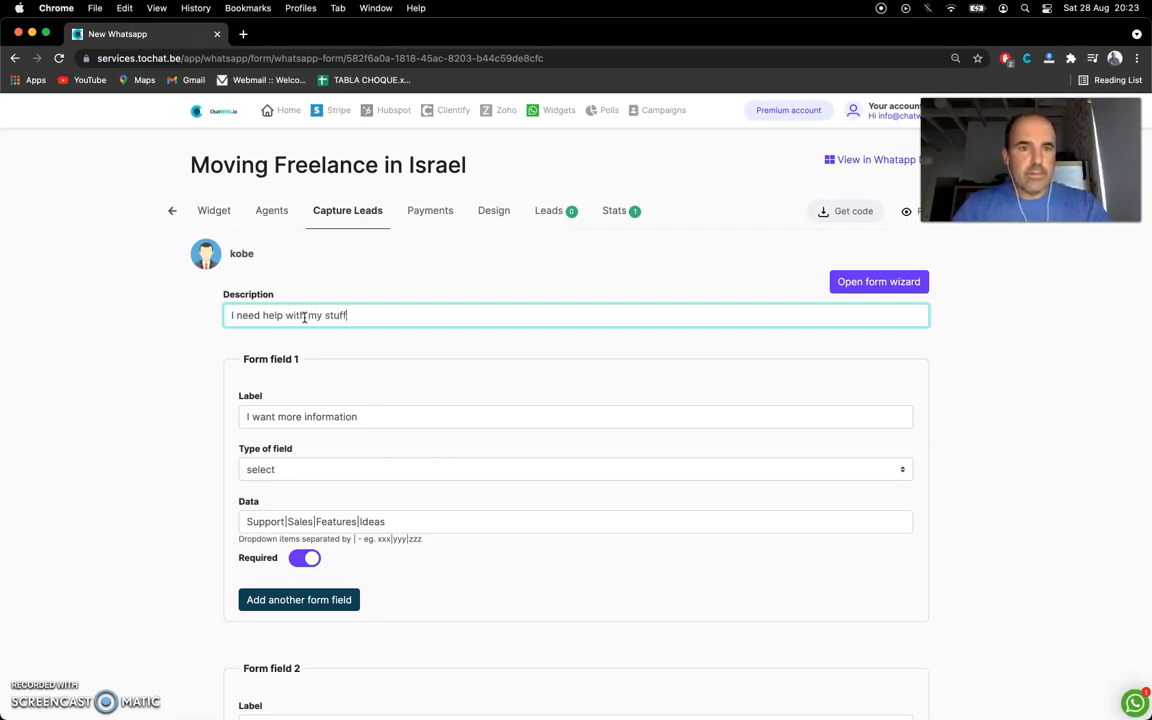
triple_click(334, 418)
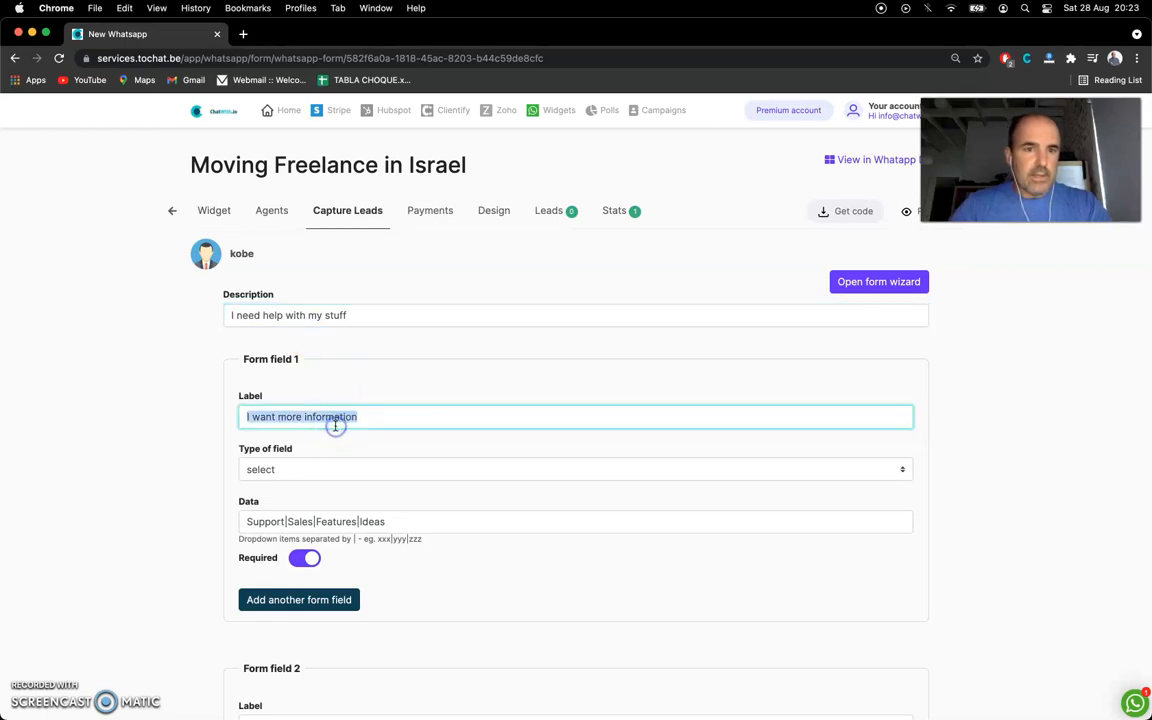
triple_click(339, 518)
type("Movi")
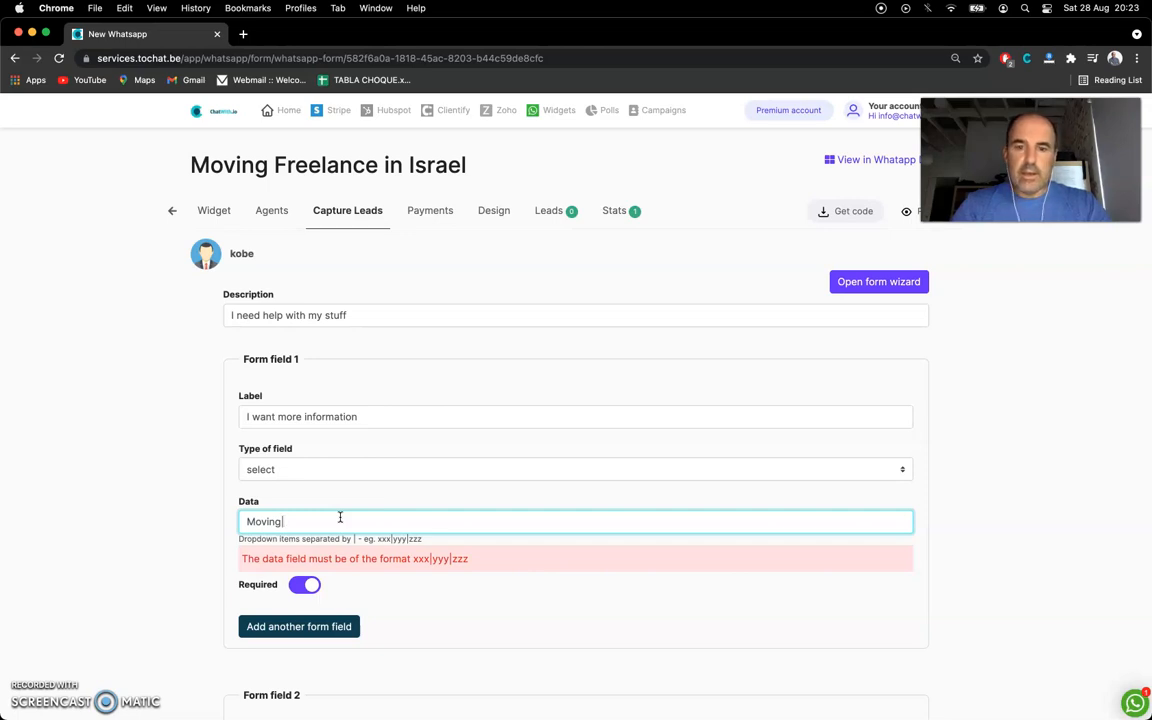
type("ng|Transportation")
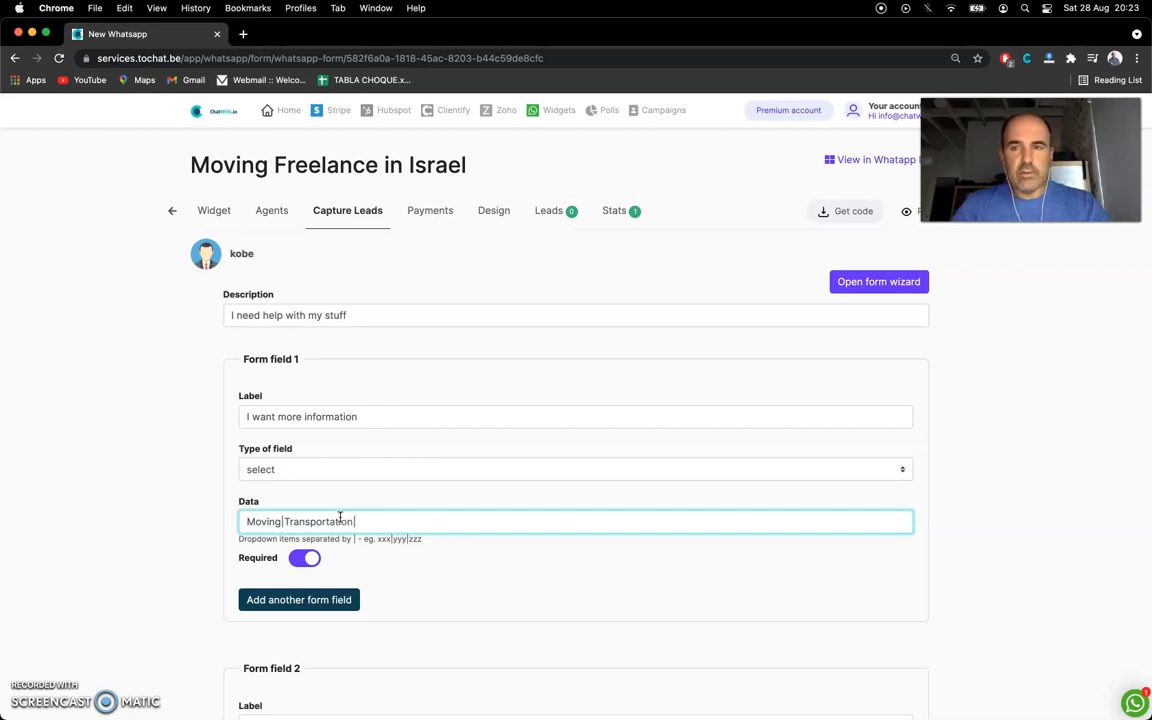
type("|Relocation")
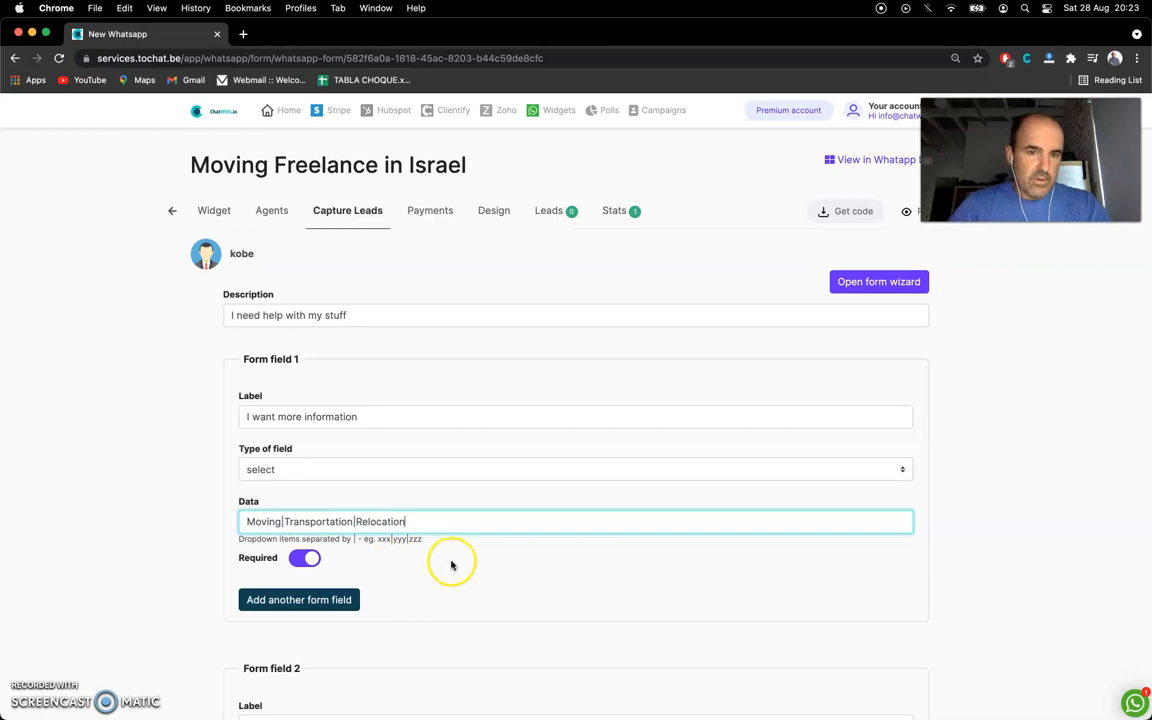
scroll(451, 565, "down", 2)
type("|Delivery")
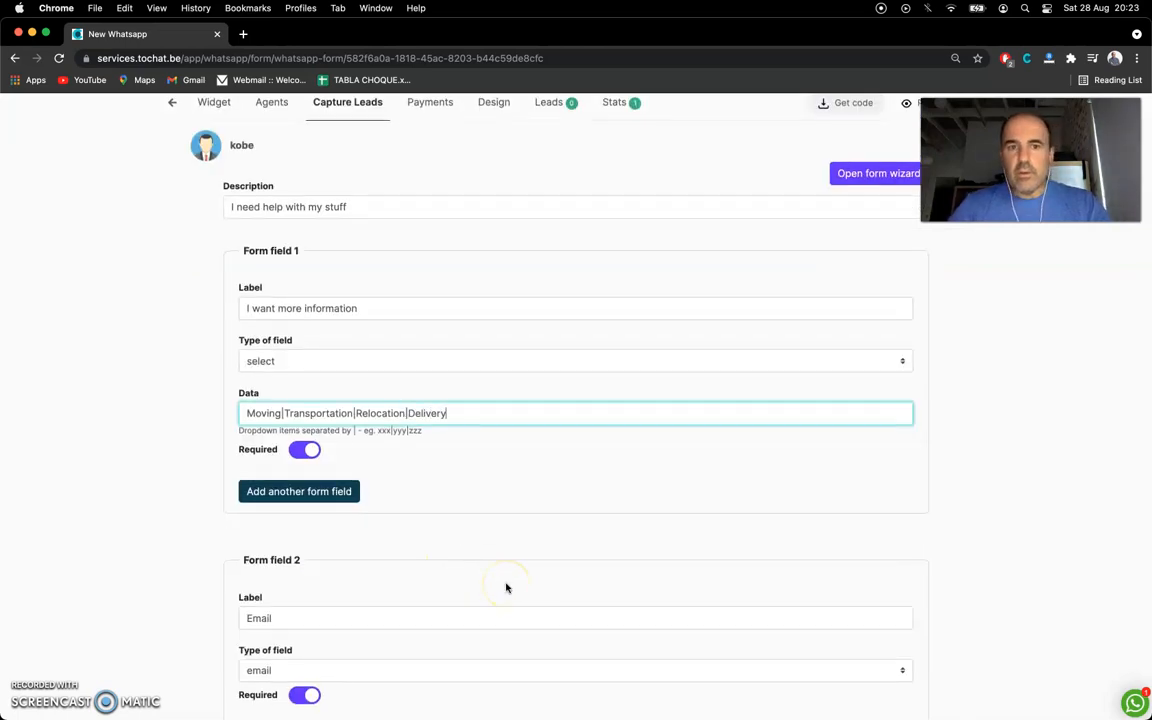
Move the Delivery item to the start of form field 1's dropdown data, ahead of Moving
double_click(435, 413)
key("super+c")
key("BackSpace")
key("BackSpace")
key("super+v")
type("|")
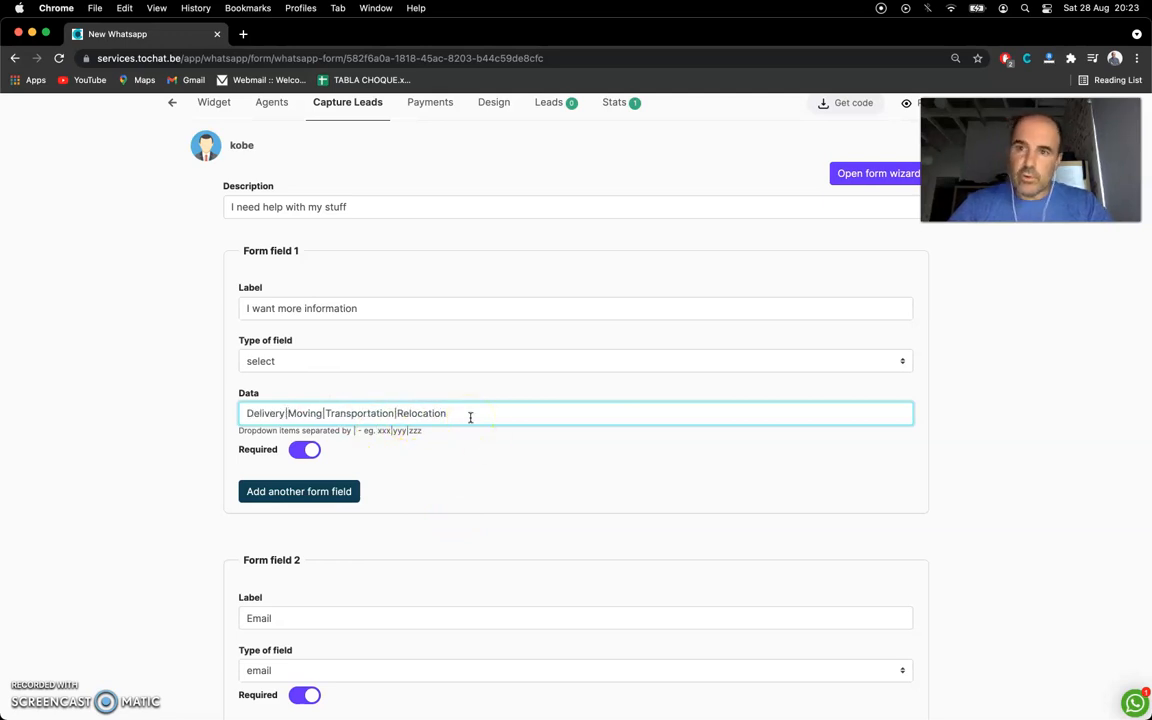
Change form field 2's label to "Where are you" and its field type to text
scroll(478, 442, "down", 1)
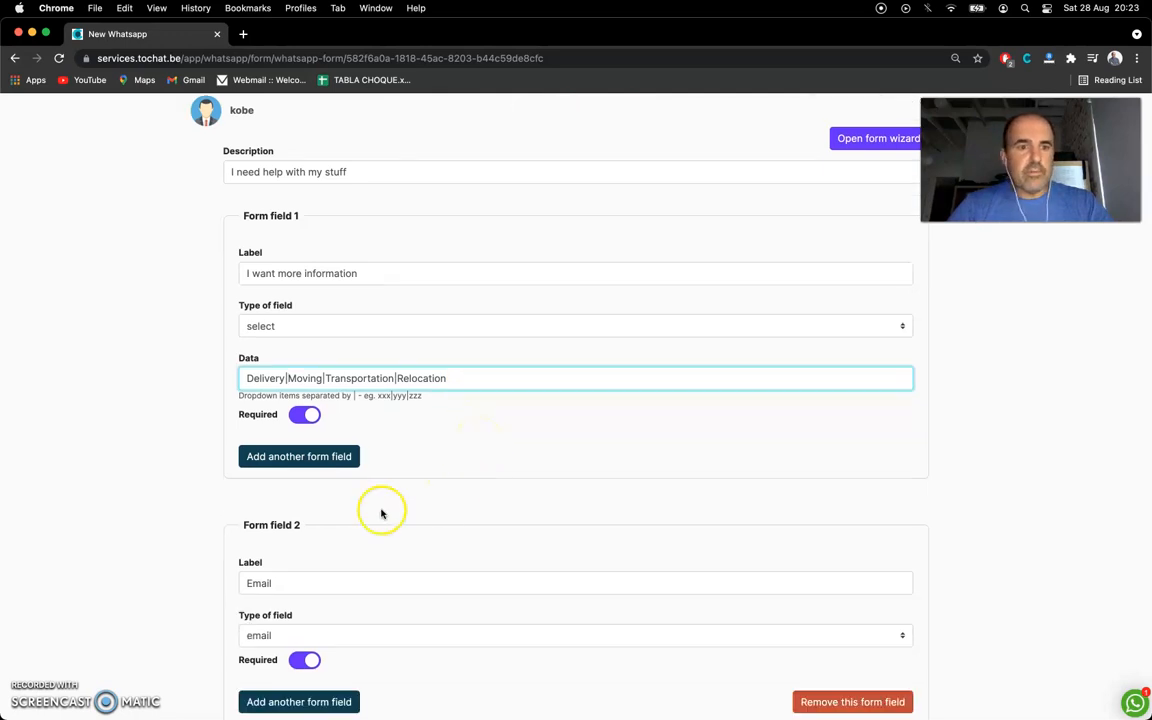
scroll(334, 545, "down", 5)
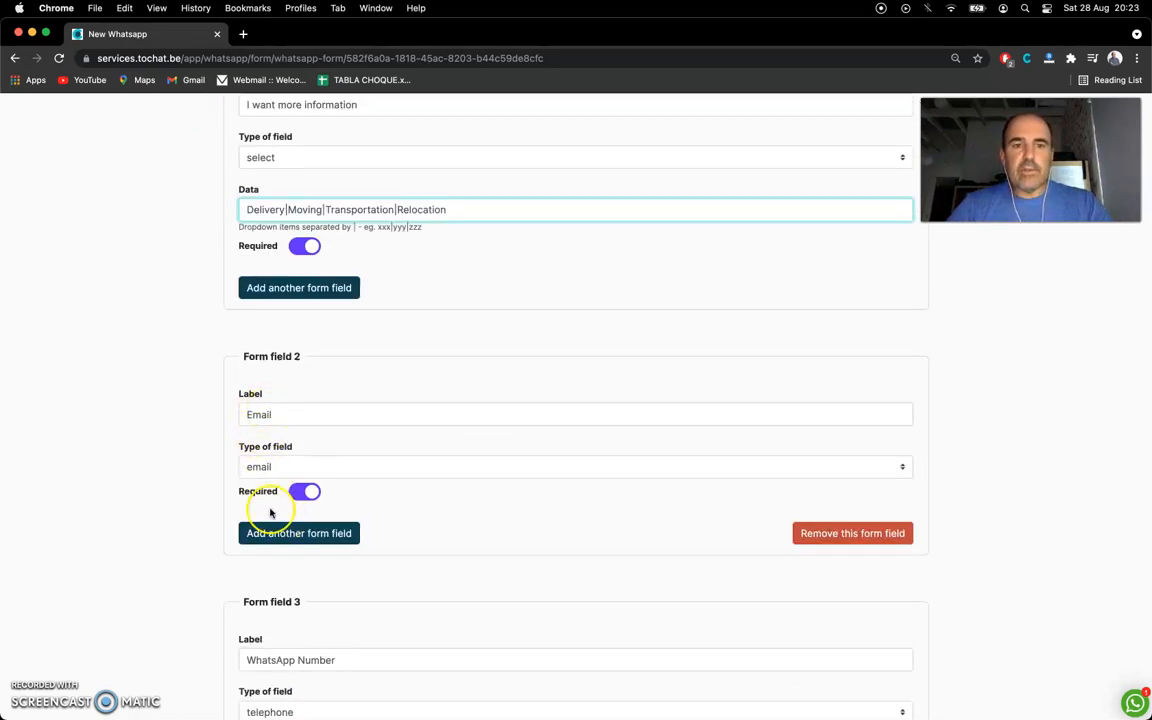
scroll(286, 621, "down", 2)
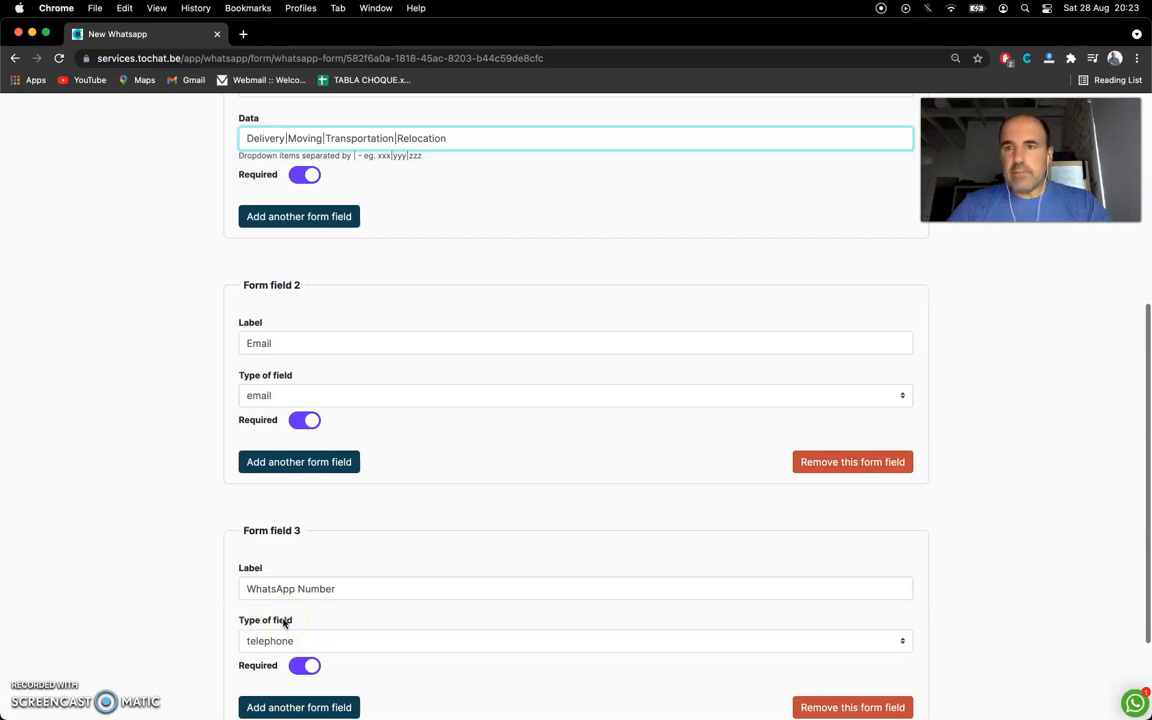
scroll(284, 621, "up", 5)
scroll(283, 560, "down", 1)
double_click(263, 472)
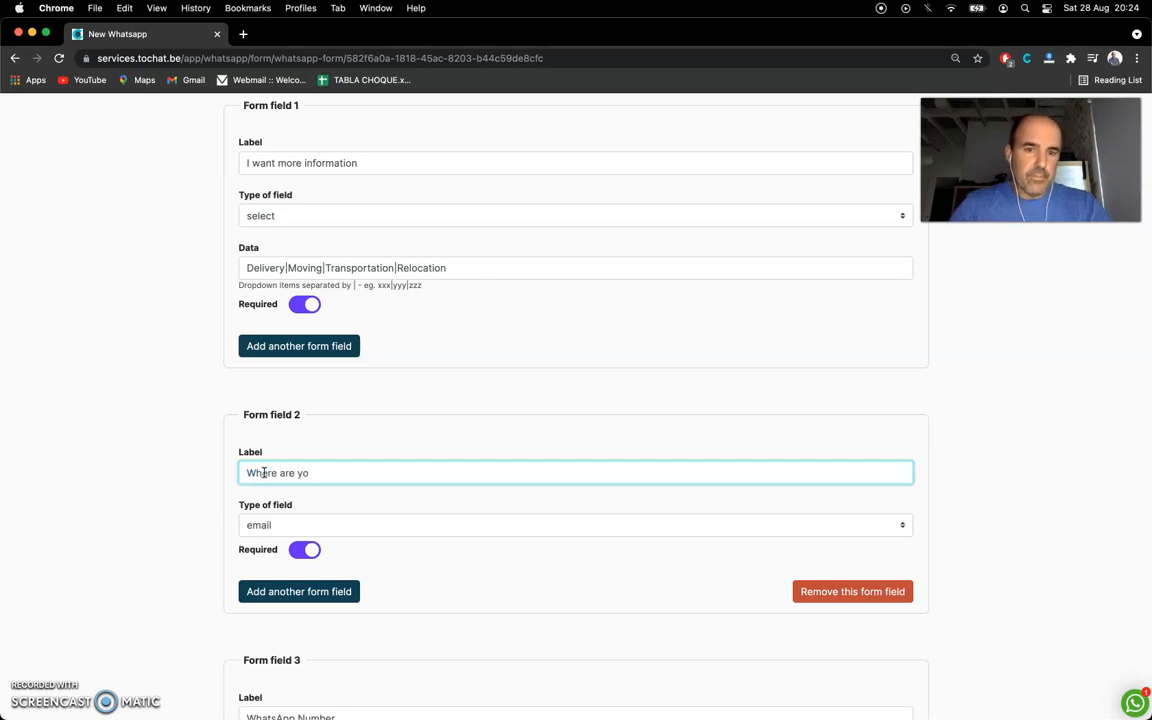
left_click(292, 522)
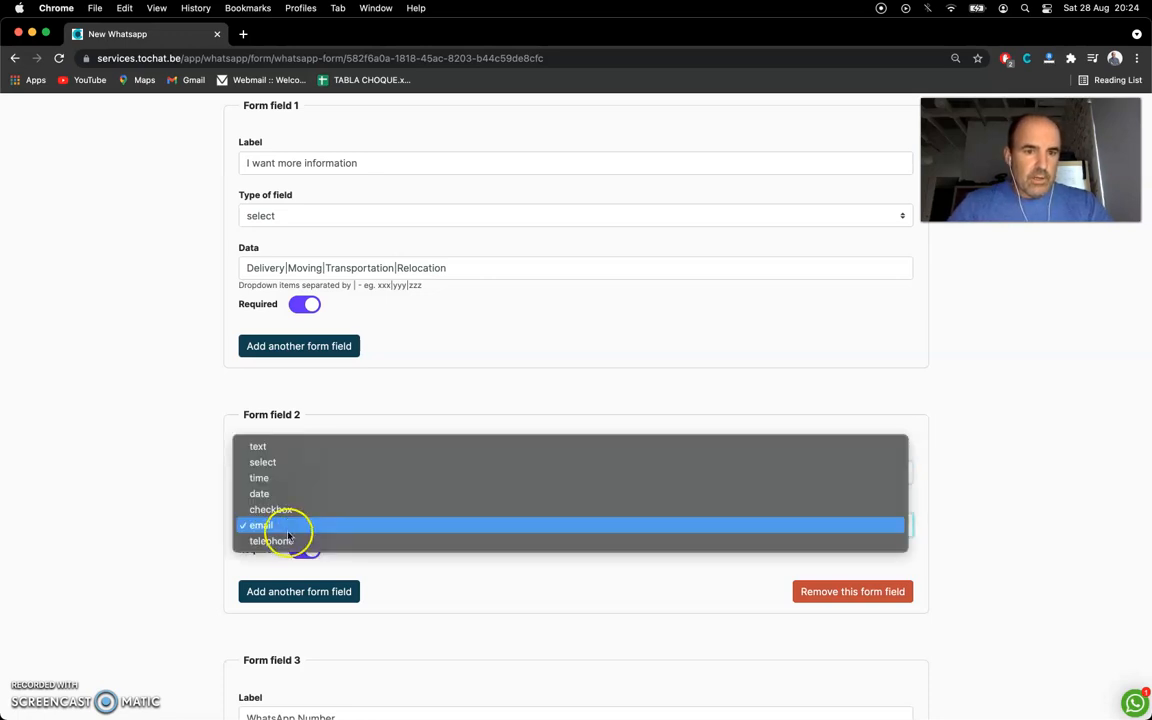
left_click(293, 446)
scroll(448, 567, "down", 1)
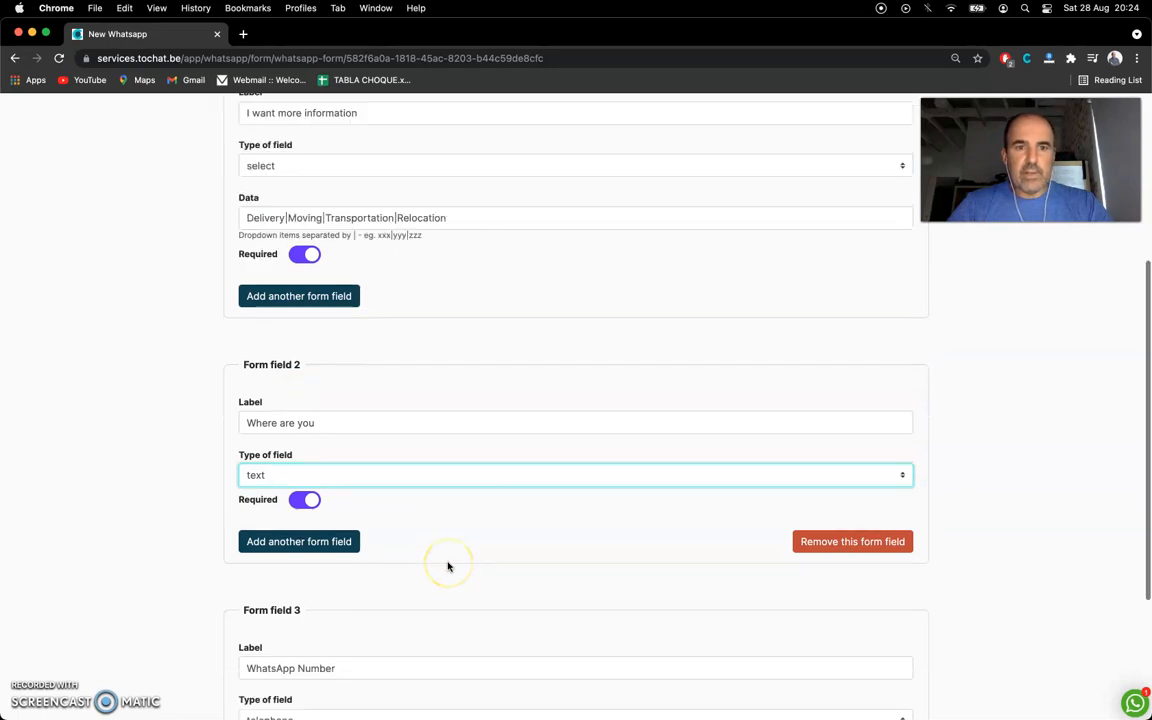
Label form field 3 "When you need it" and make it a select field with the items Urgent|Today|Tomorrow|No rush
scroll(448, 567, "down", 3)
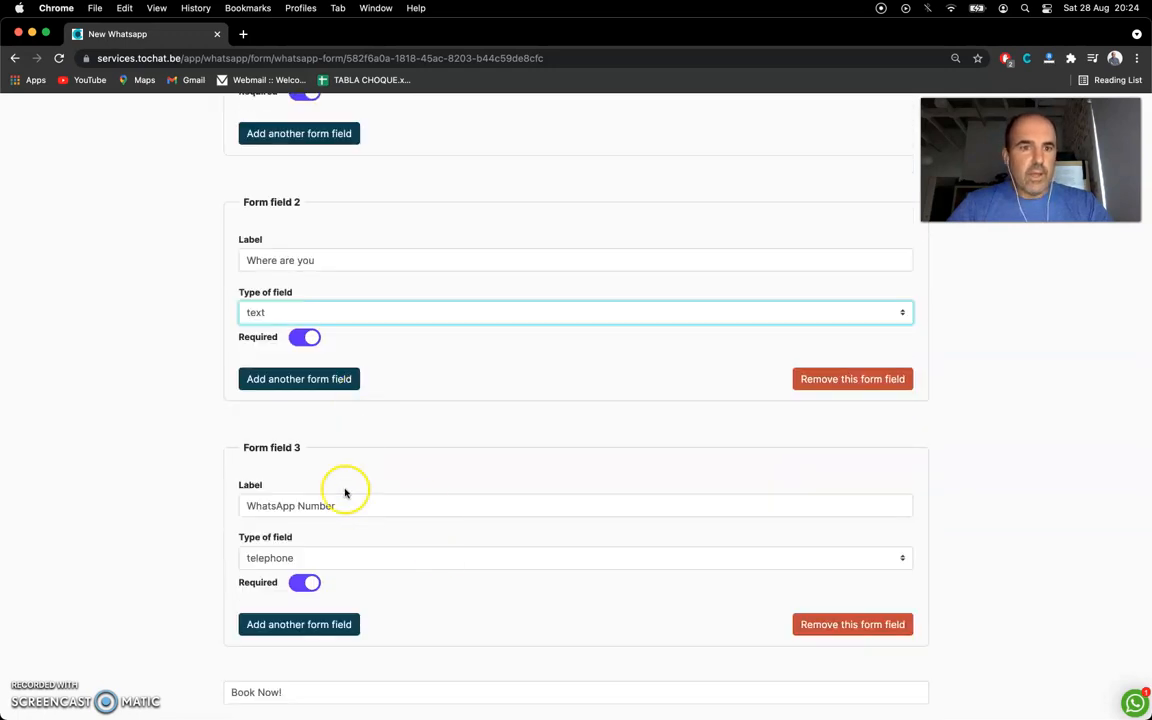
triple_click(316, 510)
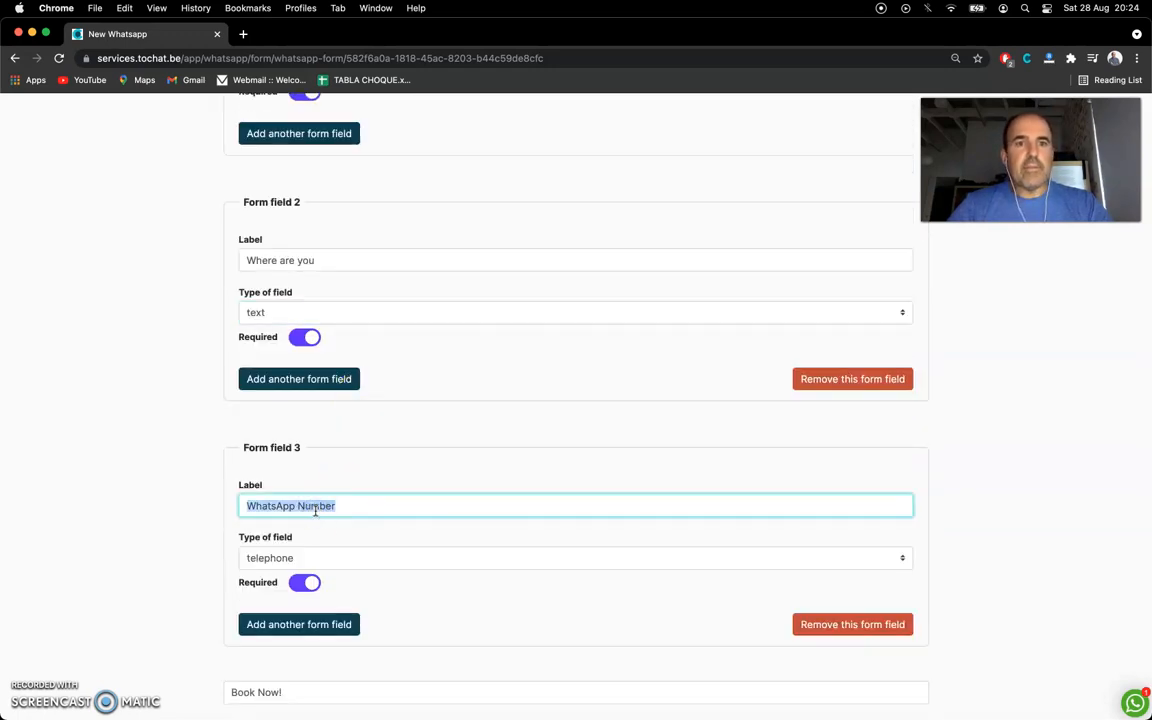
type("W")
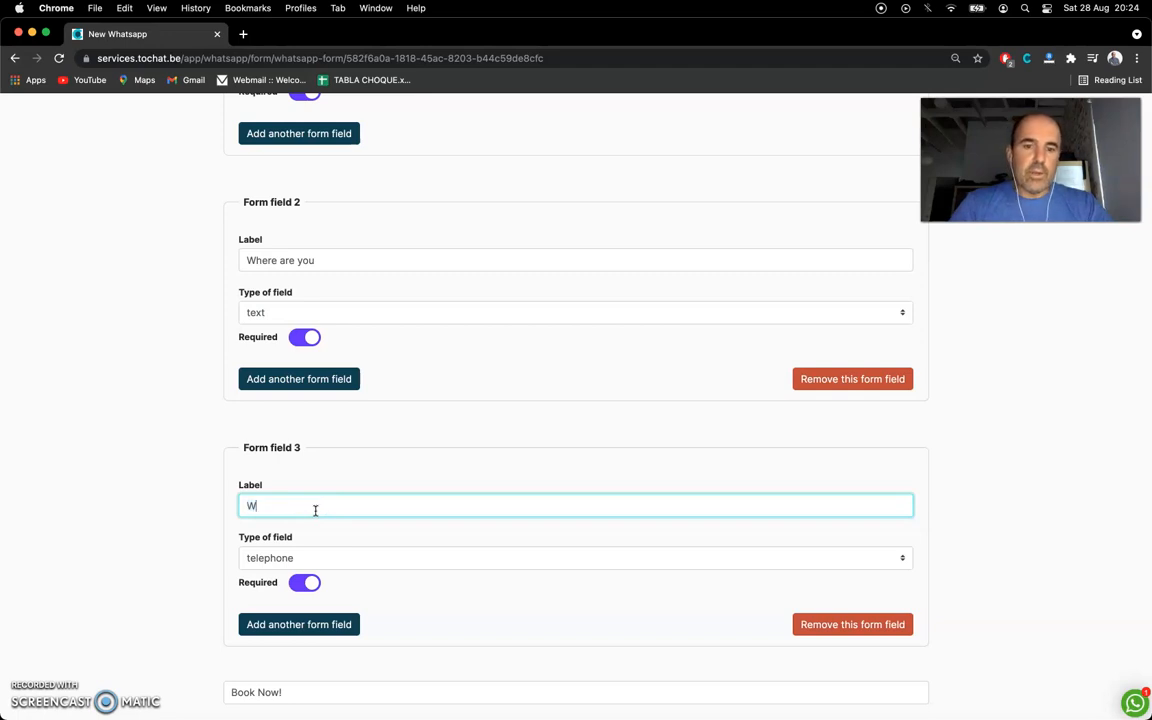
type("hen you need it")
left_click(360, 563)
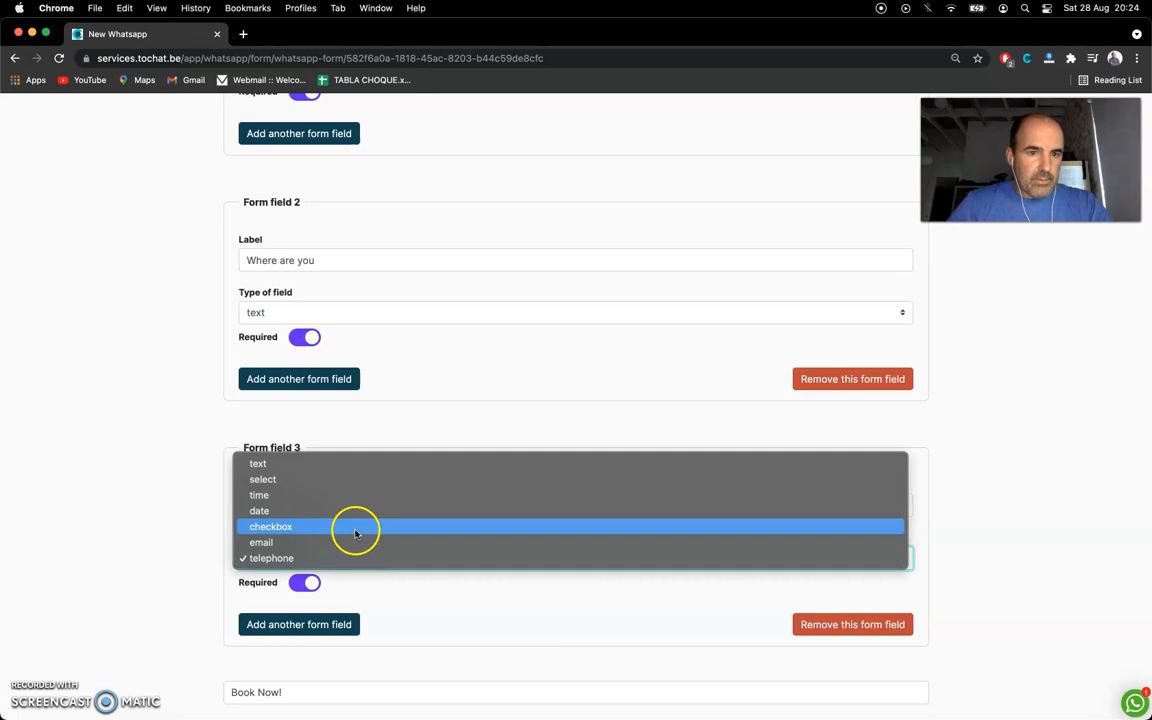
left_click(347, 479)
left_click(338, 610)
type("Urgent")
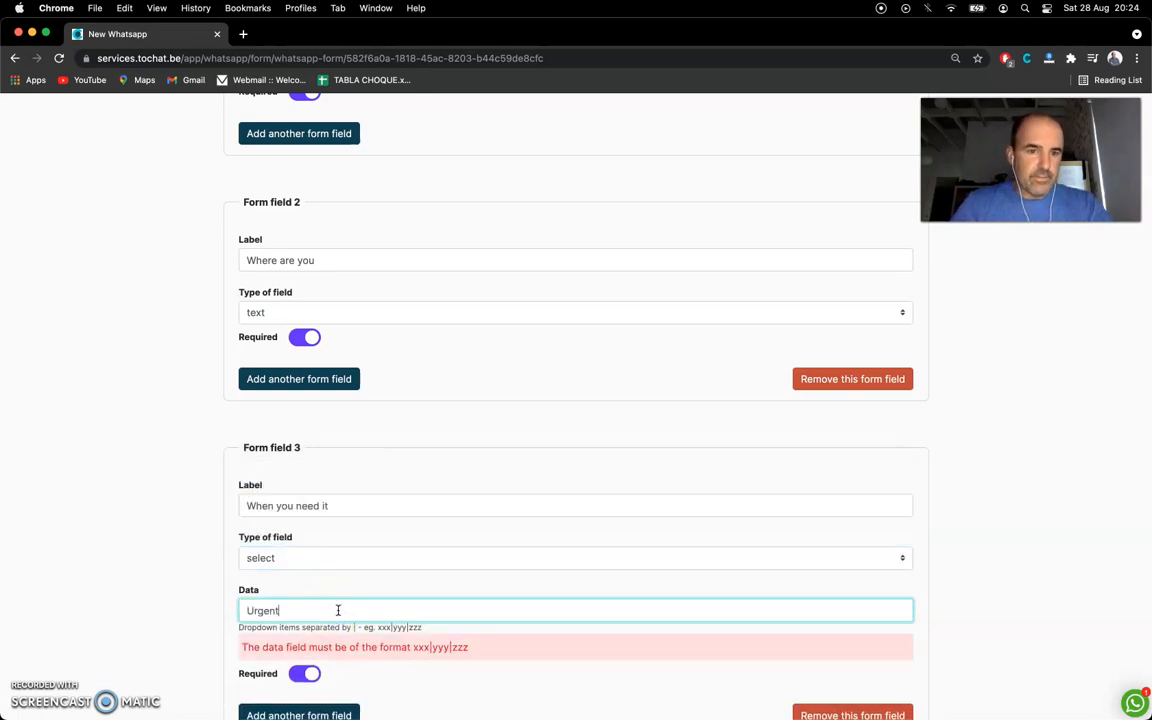
type("|Today")
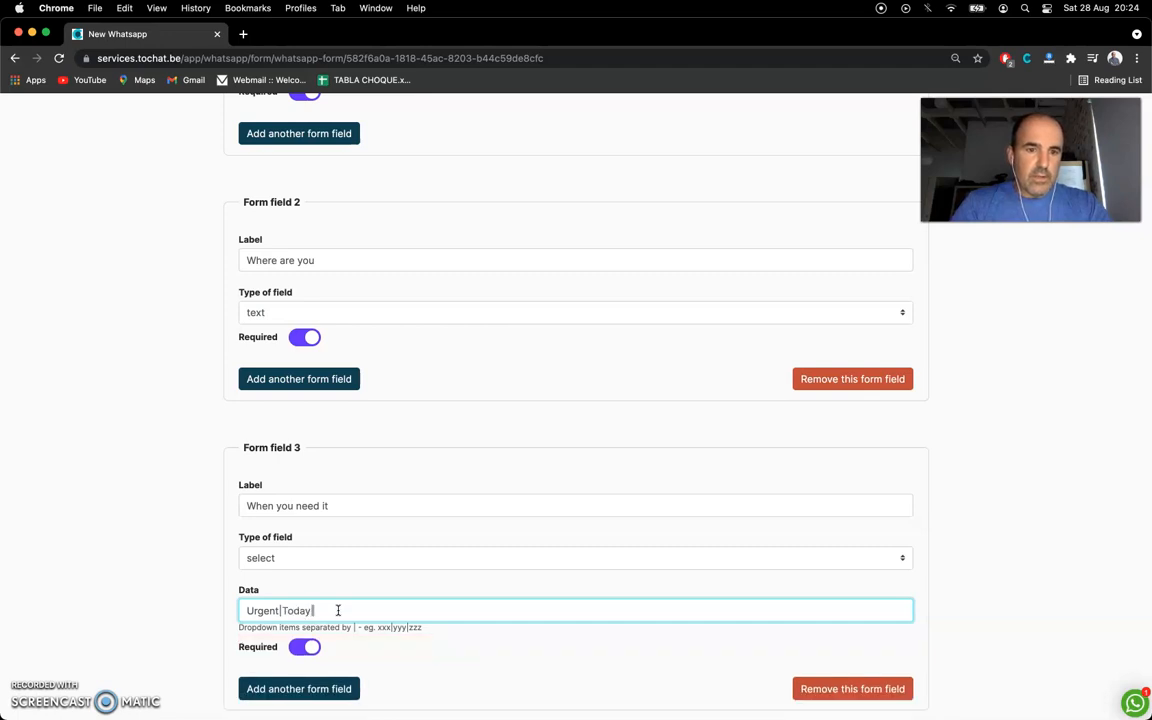
type("|Tomorrow")
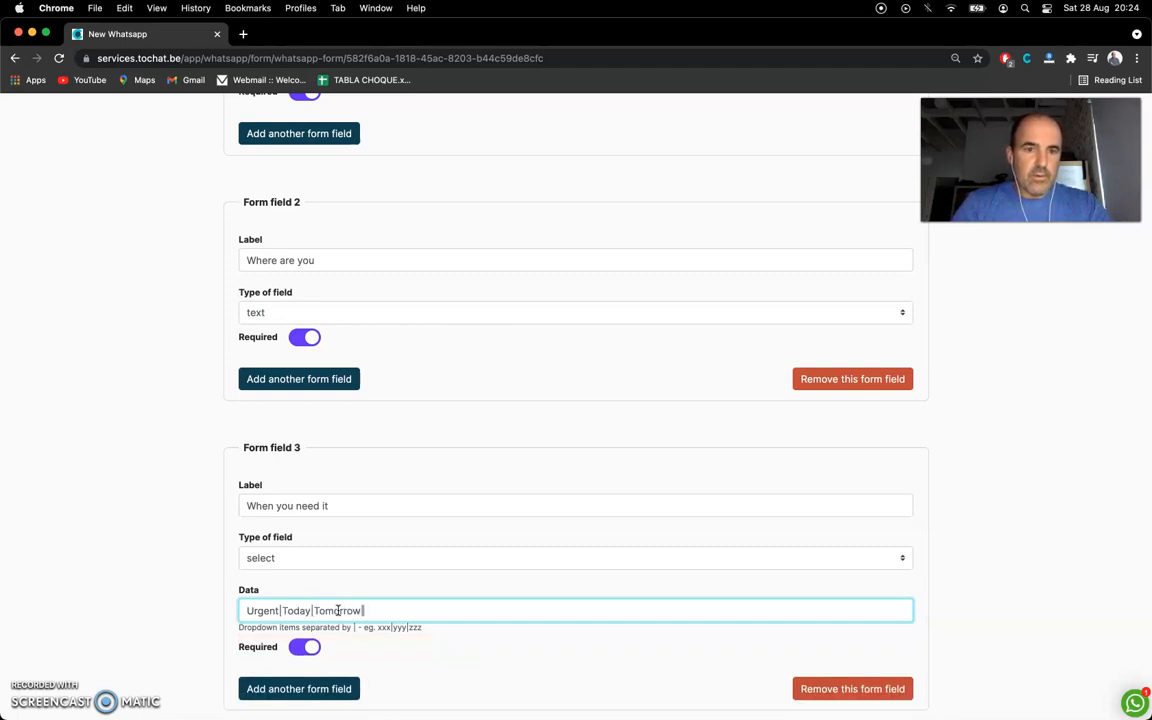
type("|No rush")
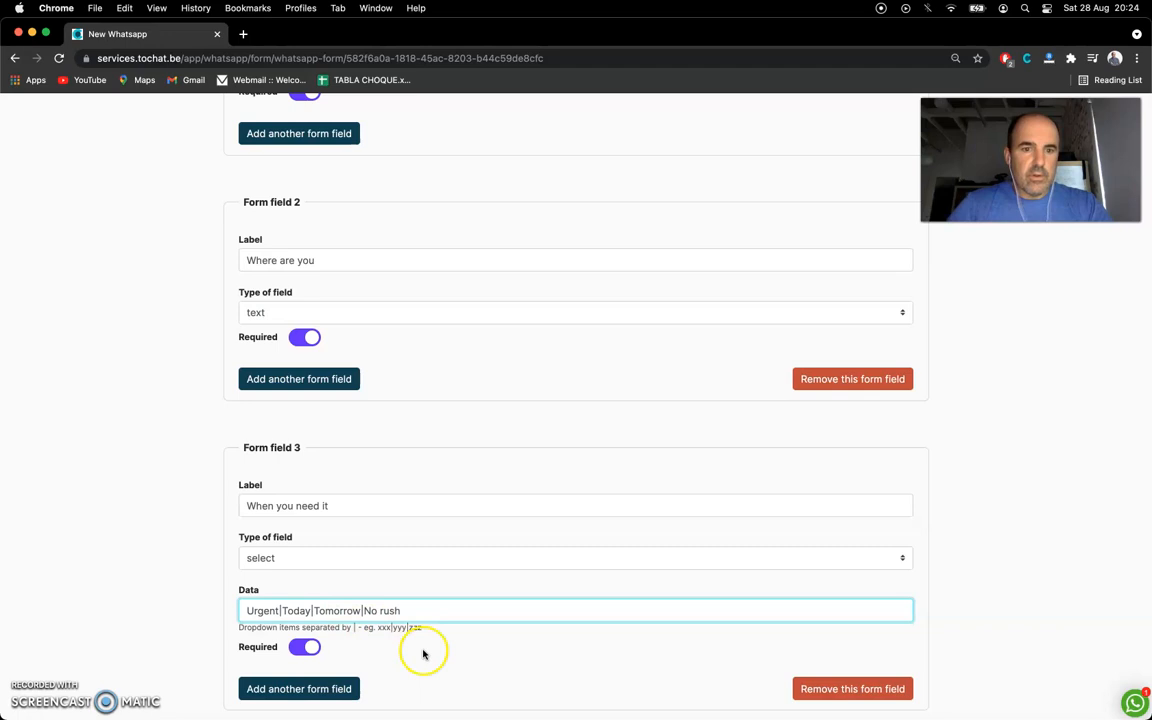
Change the form's "Book Now!" button text to "Let's WhatsApp" and activate the form
scroll(424, 653, "down", 3)
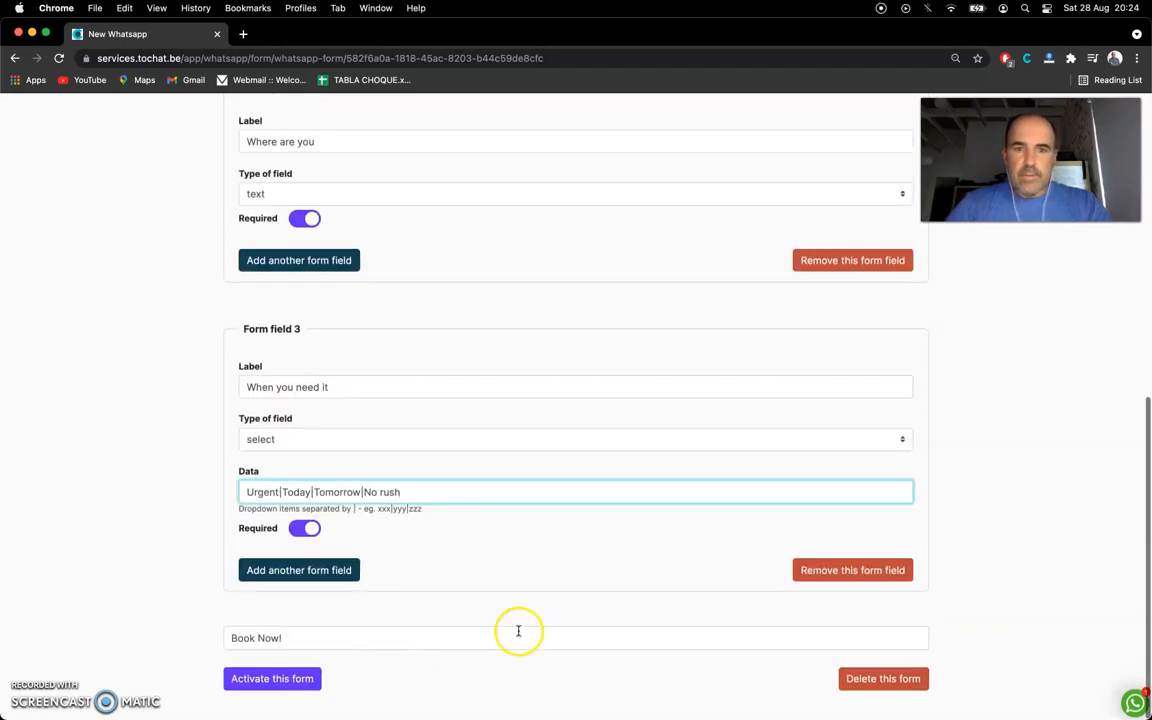
triple_click(322, 634)
type("I need")
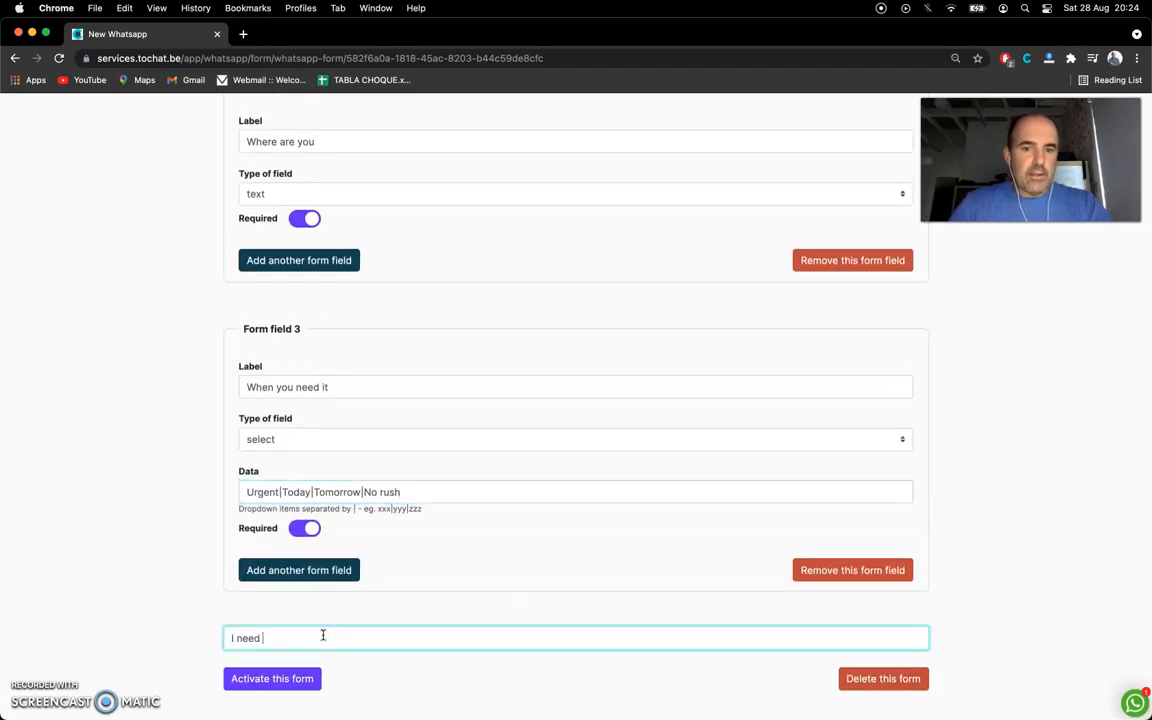
type(" my m")
key("super+a")
type("L")
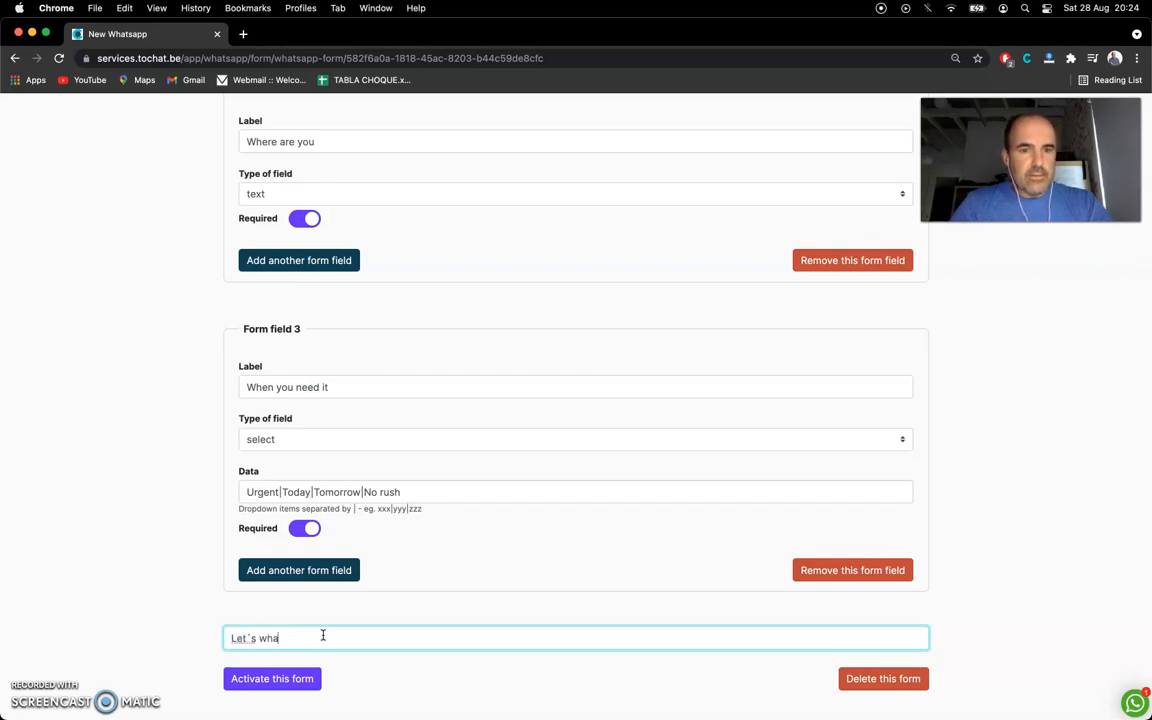
key("Left")
key("Left")
key("Left")
key("Left")
key("BackSpace")
type("W")
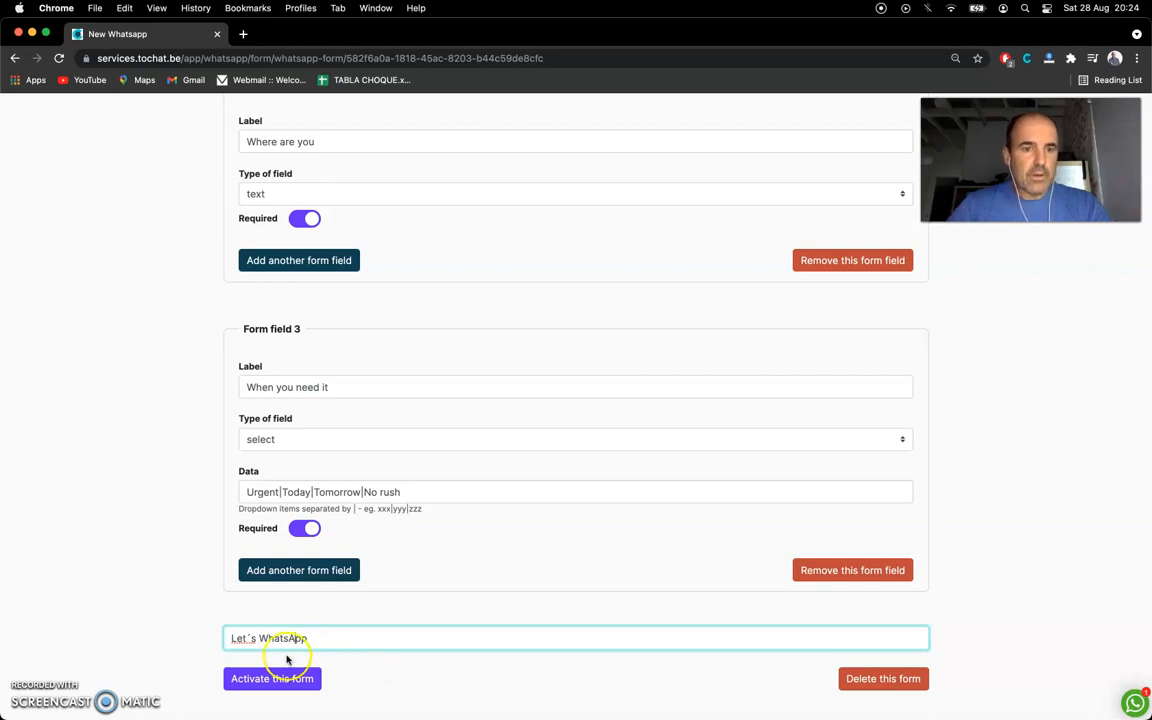
left_click(247, 638)
type("'")
left_click(305, 679)
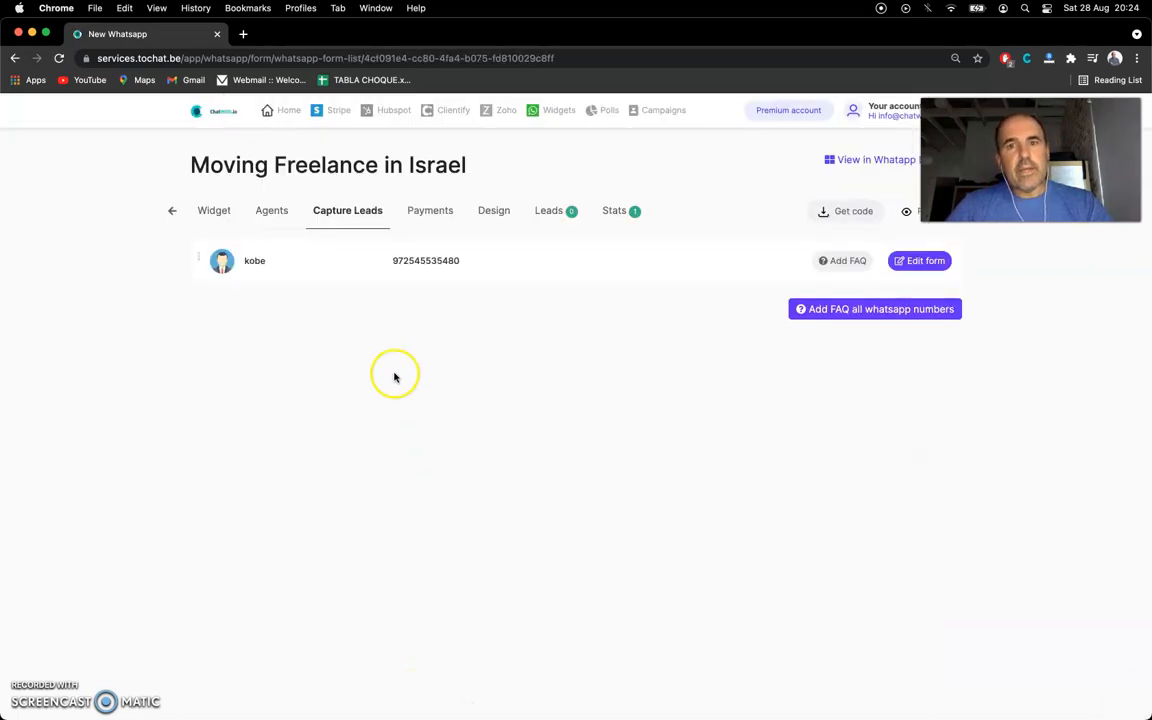
Open the widget's public page and review its greeting and the "I want more information" dropdown options
left_click(879, 161)
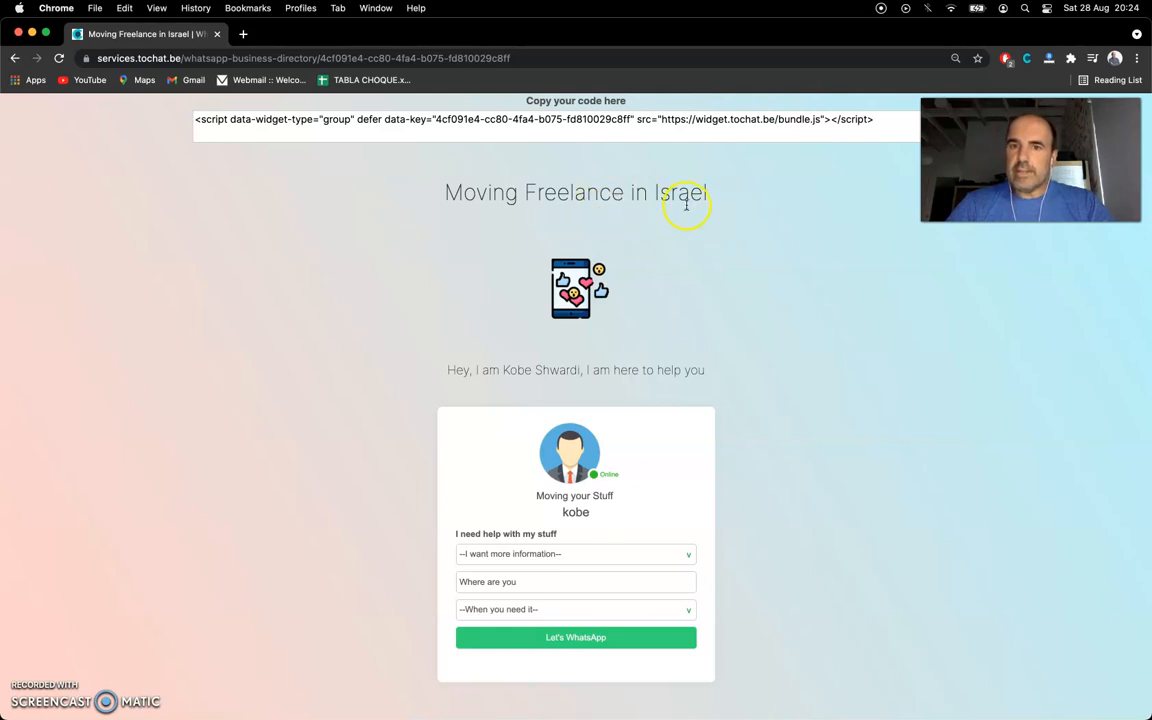
triple_click(553, 375)
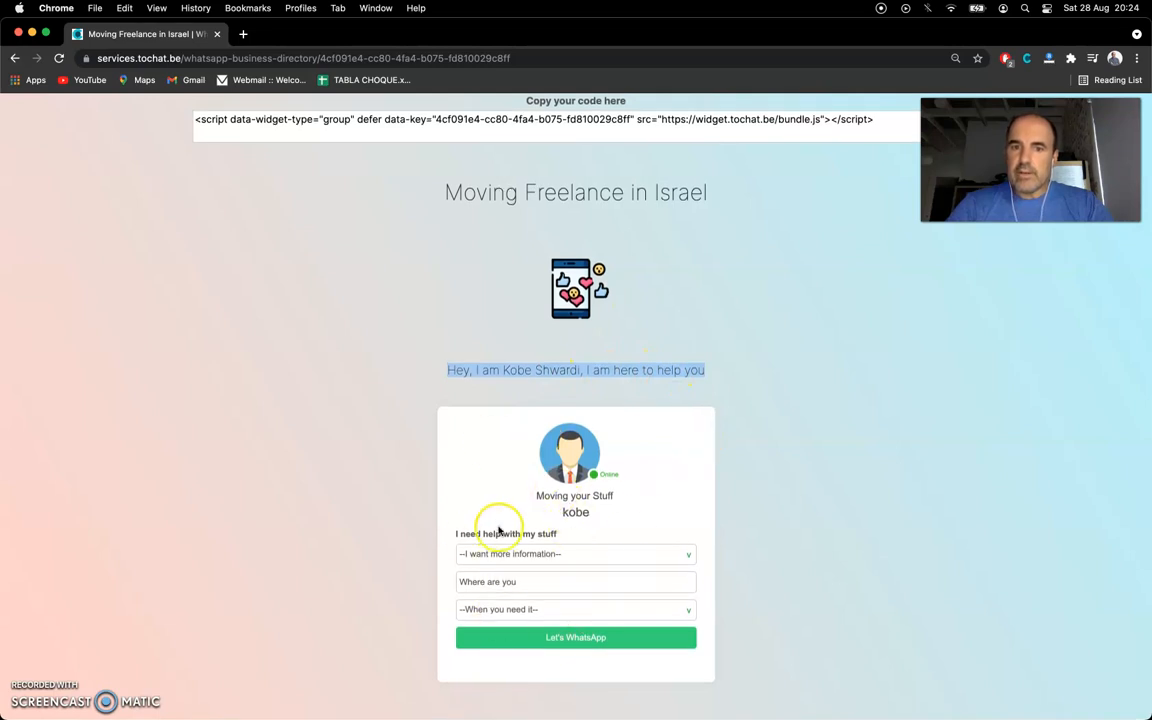
left_click(522, 553)
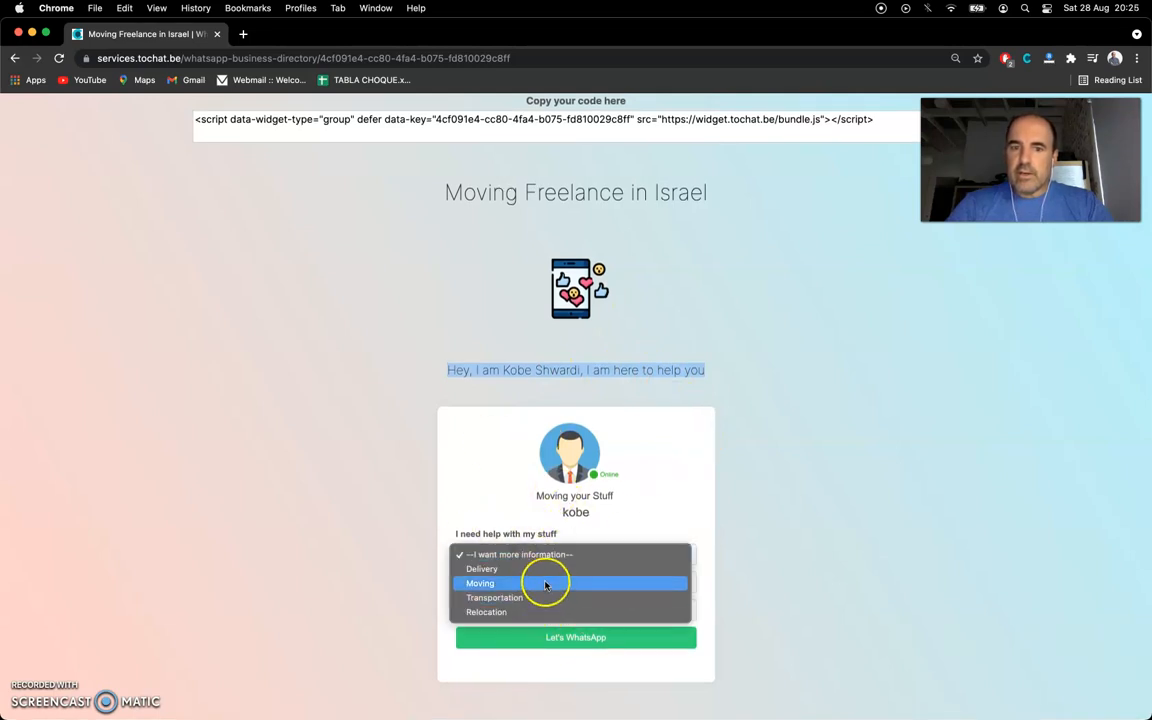
left_click(355, 570)
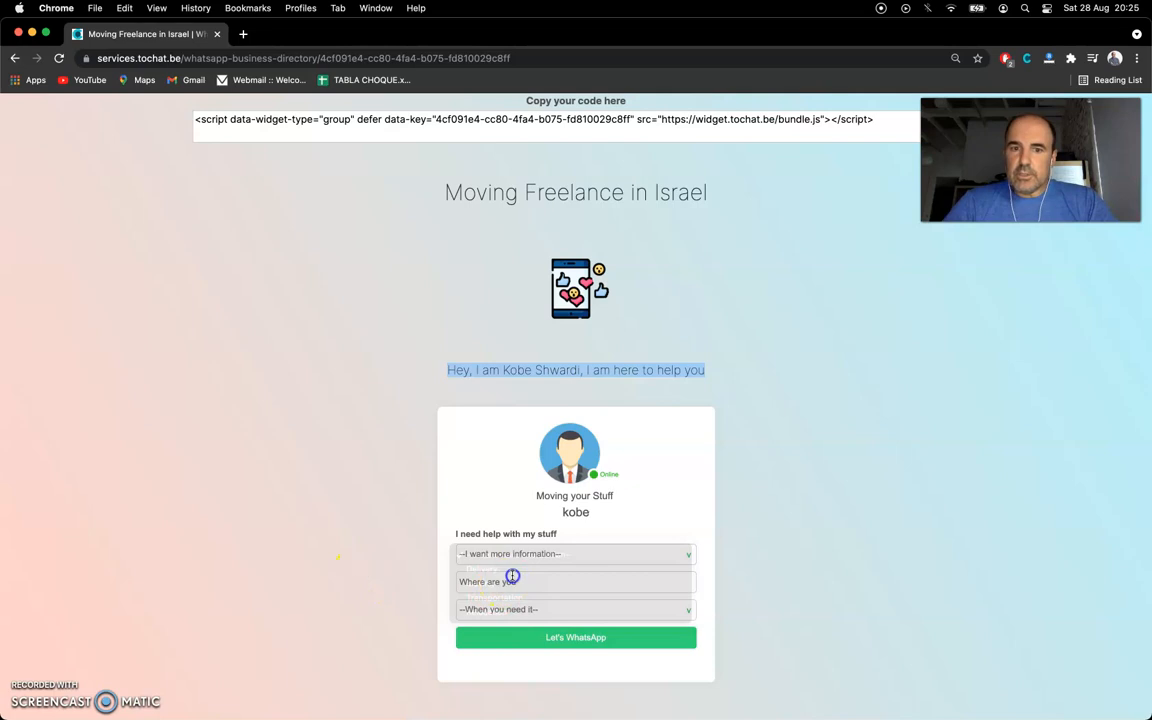
Fill in the public form's "Where are you" field with "Street name here"
left_click(510, 581)
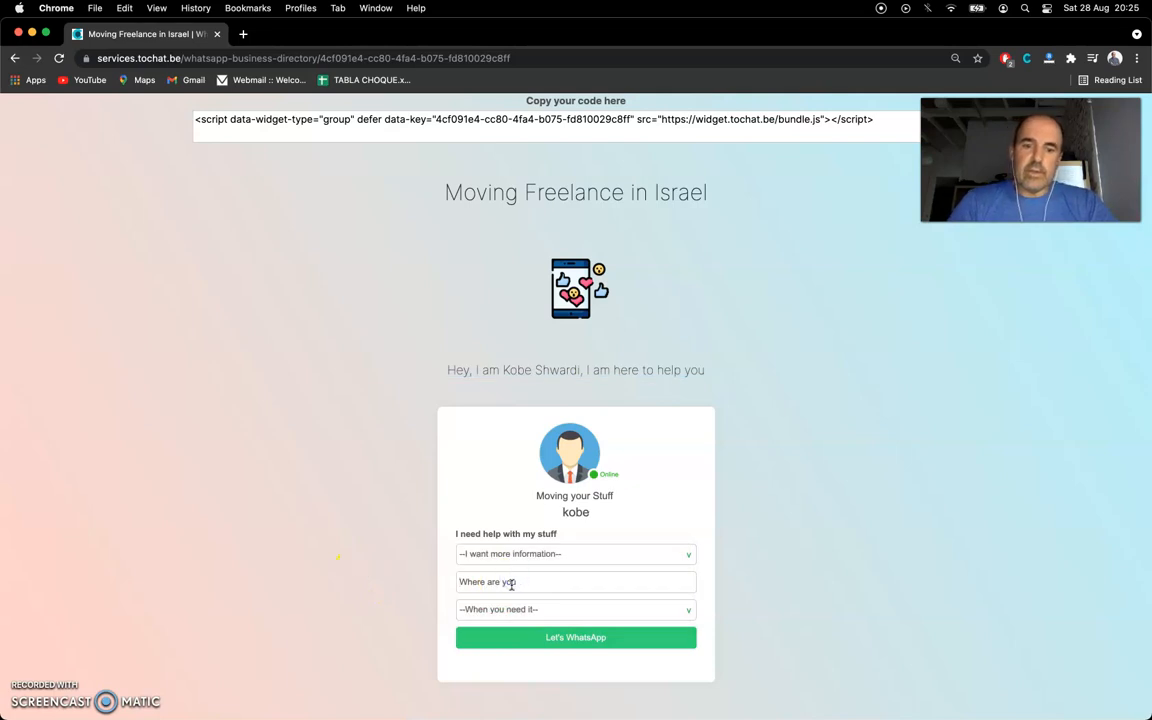
type("Fd")
key("BackSpace")
key("BackSpace")
type("S")
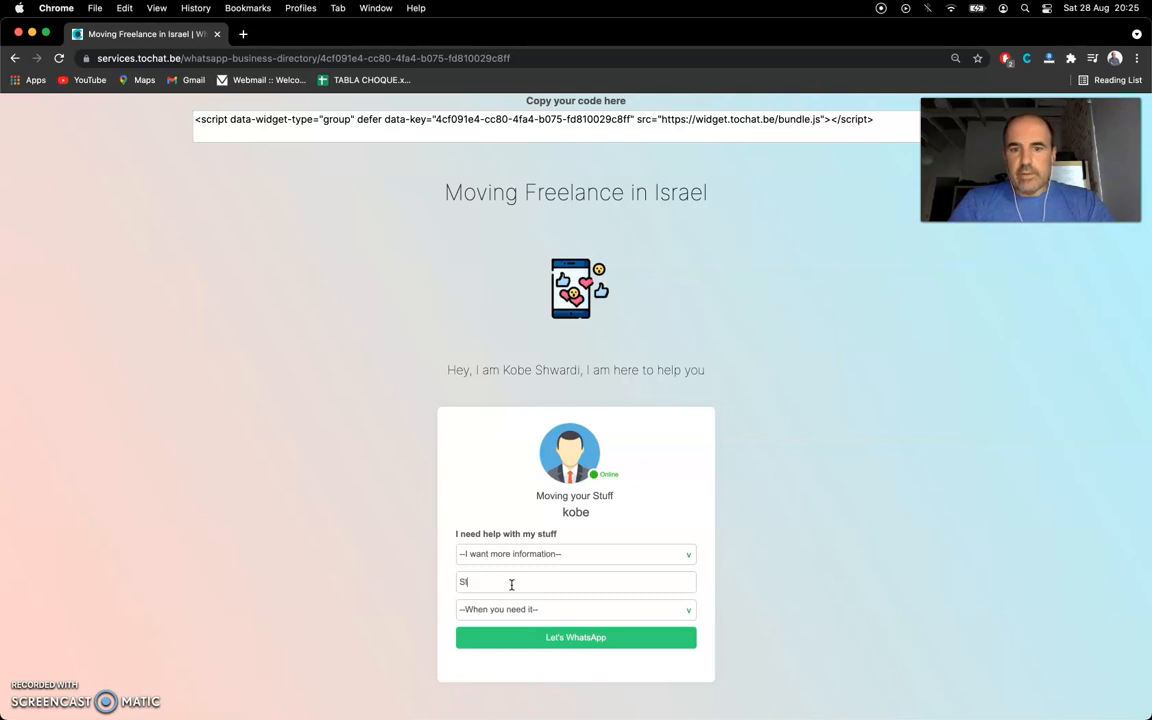
type("treet name here")
Choose Urgent for "When you need it" and Delivery for "I want more information", and submit the form to WhatsApp
left_click(548, 609)
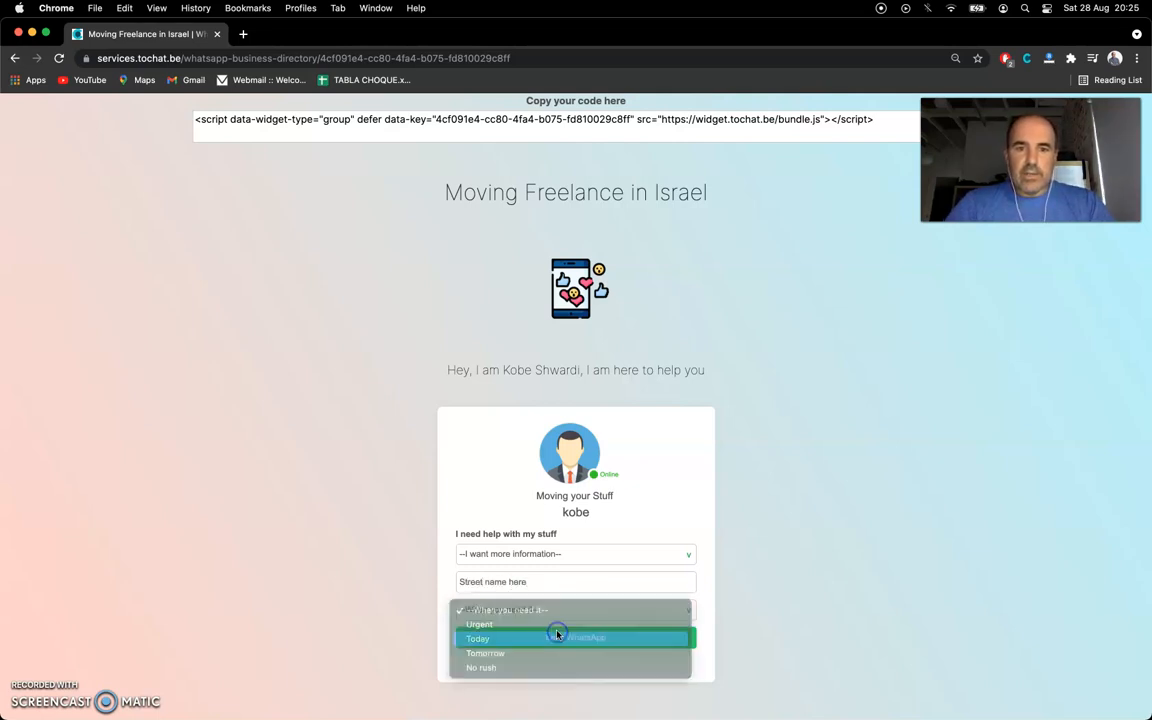
left_click(557, 634)
left_click(548, 616)
left_click(549, 598)
left_click(527, 555)
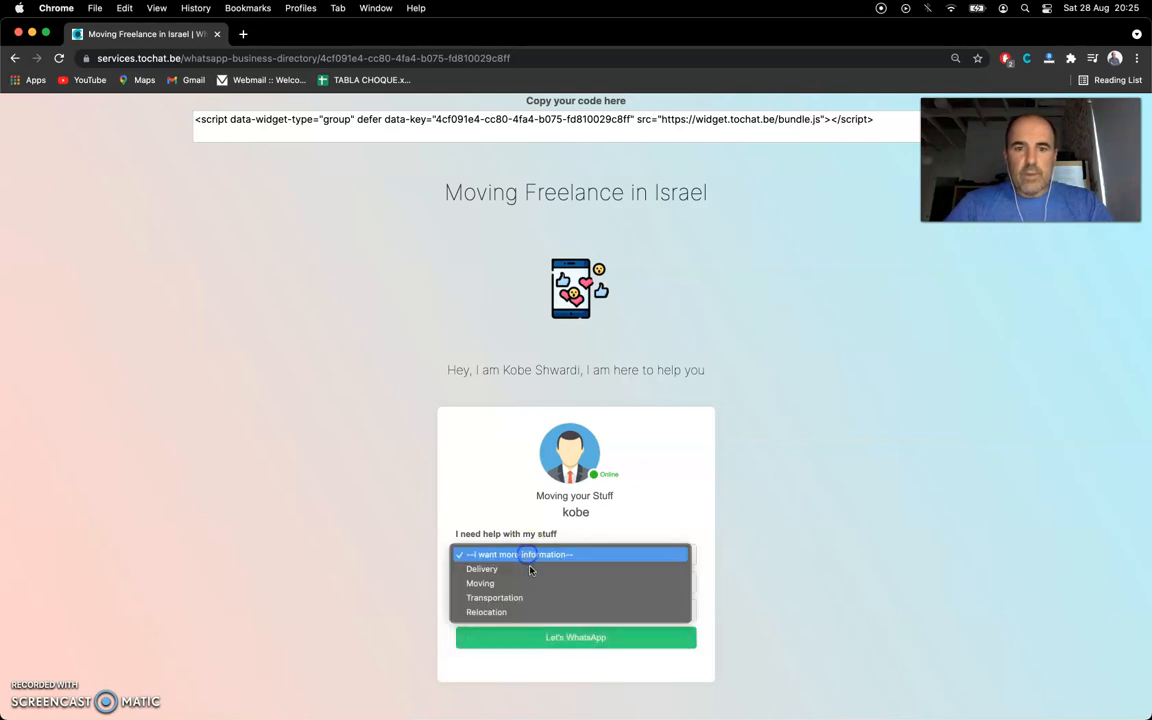
left_click(530, 570)
left_click(527, 637)
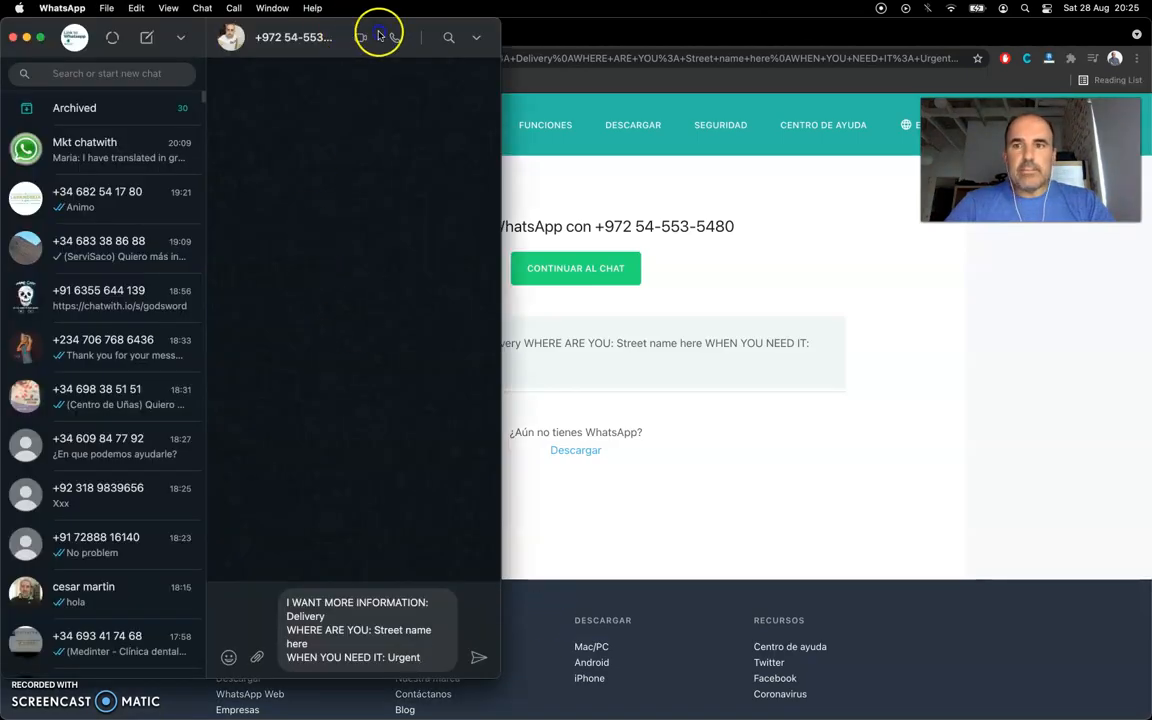
Enlarge the WhatsApp window, cut the prefilled message from the chat, and close the WhatsApp share page in Chrome
left_click_drag(380, 37, 416, 37)
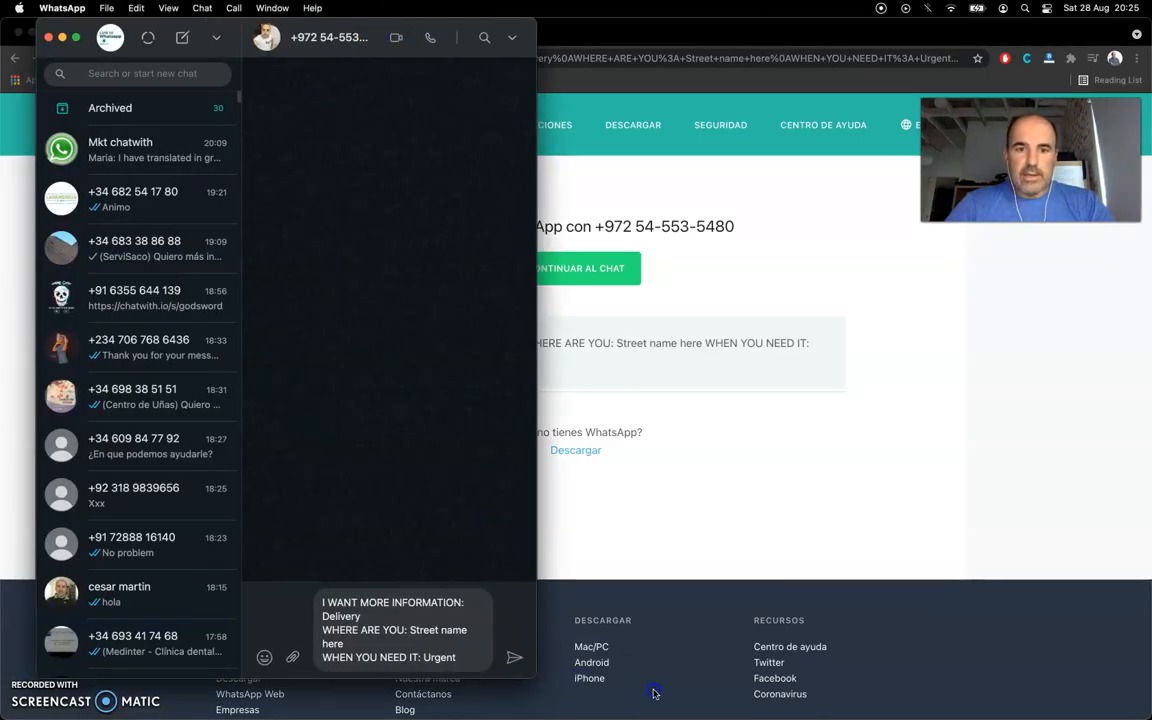
left_click_drag(655, 693, 674, 693)
triple_click(504, 653)
left_click(522, 643)
key("cmd+a")
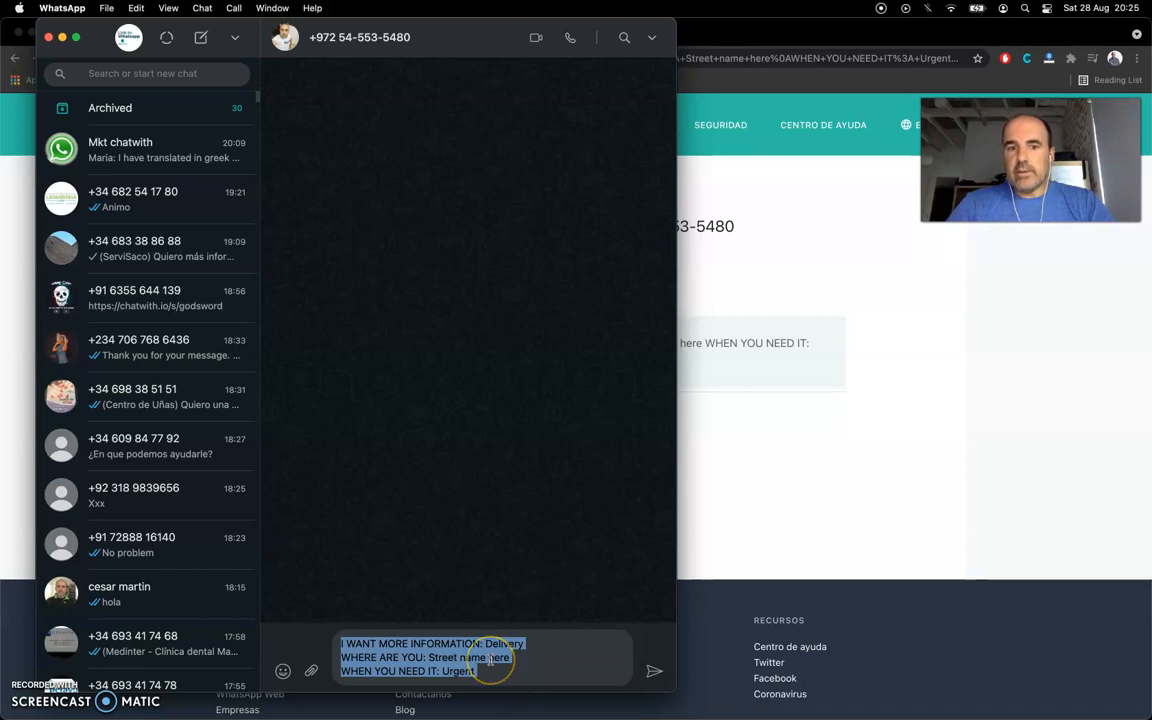
key("super+x")
left_click(818, 460)
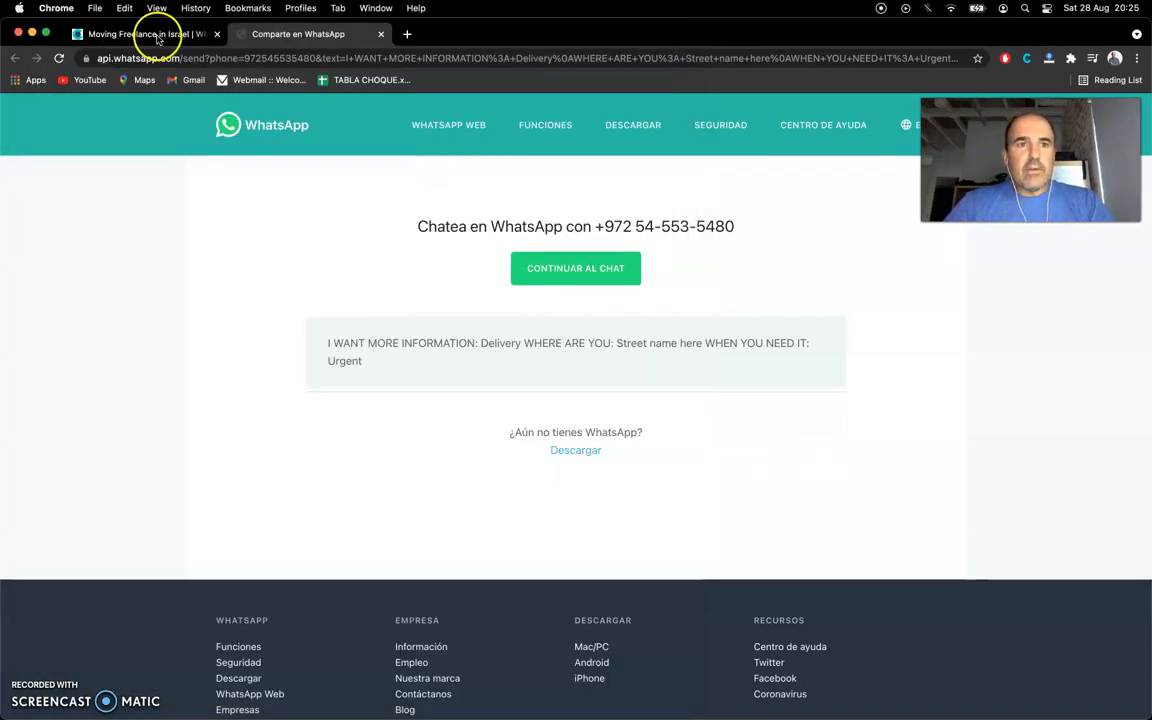
left_click(381, 35)
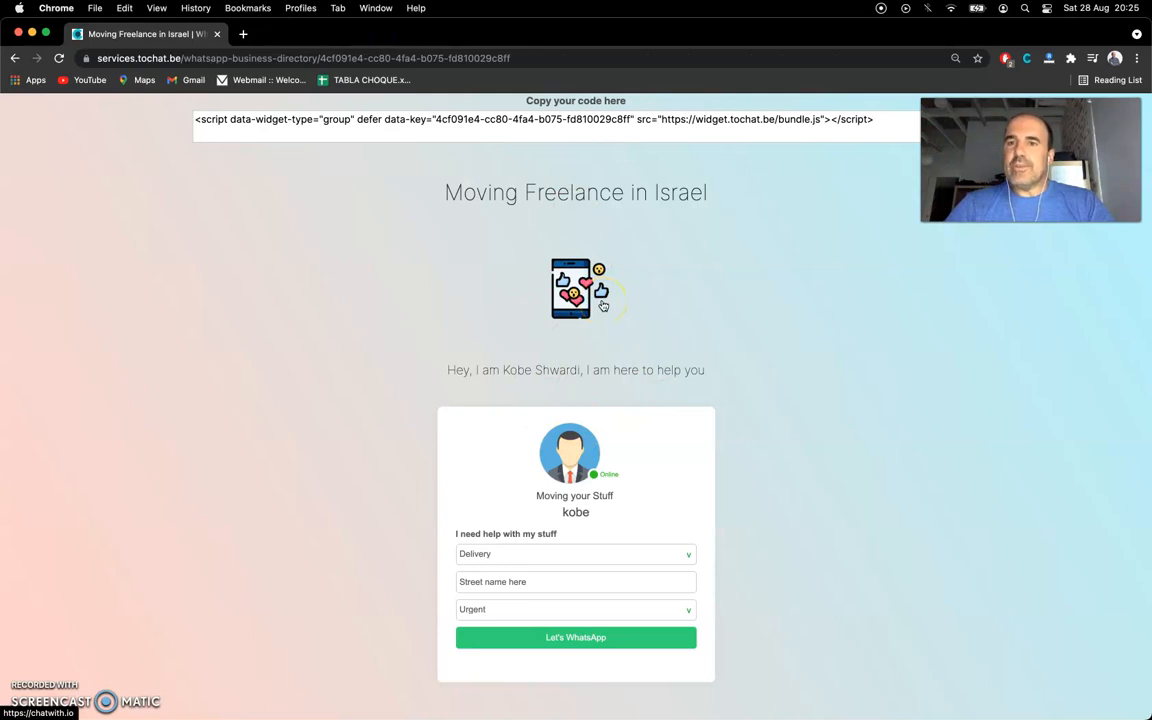
Return to the widget's agent list and change the agent's icon to the gallery illustration of a man in a teal shirt
left_click(14, 58)
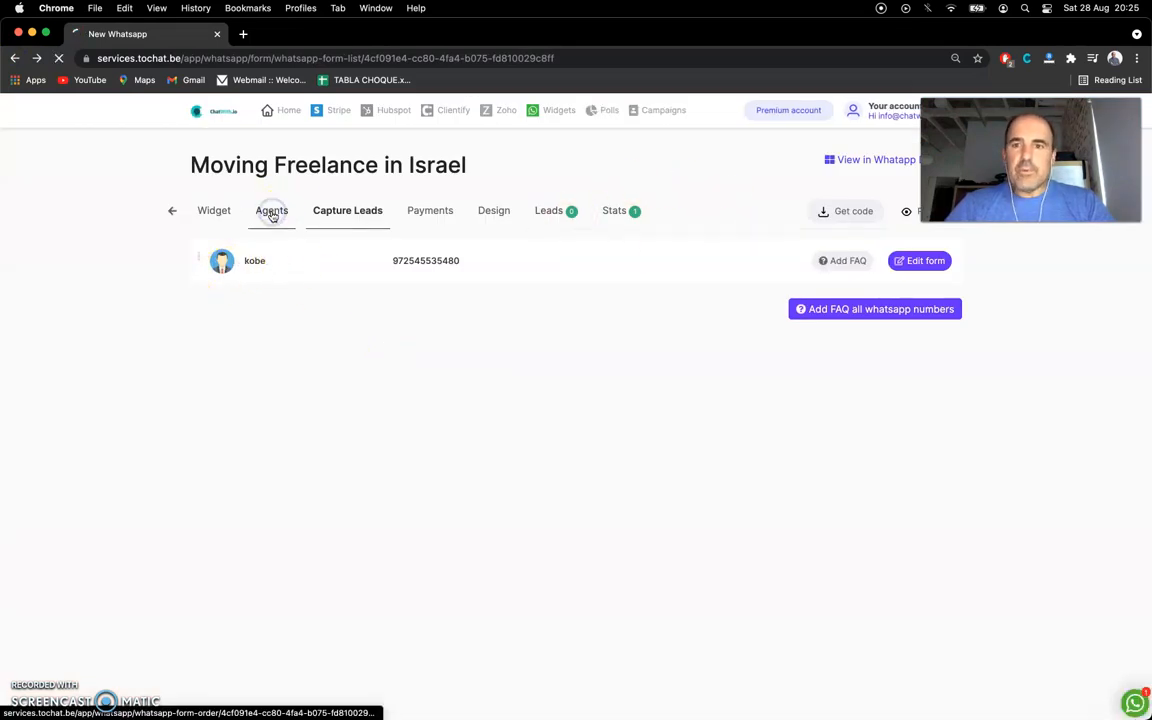
left_click(272, 211)
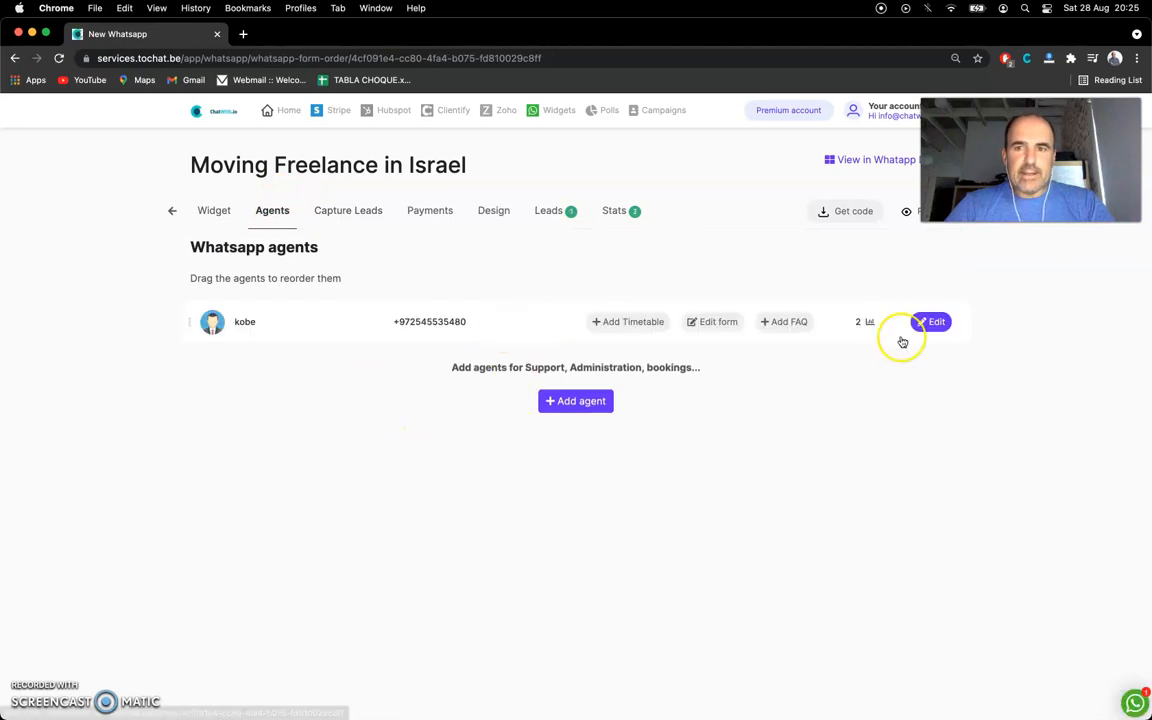
left_click(944, 328)
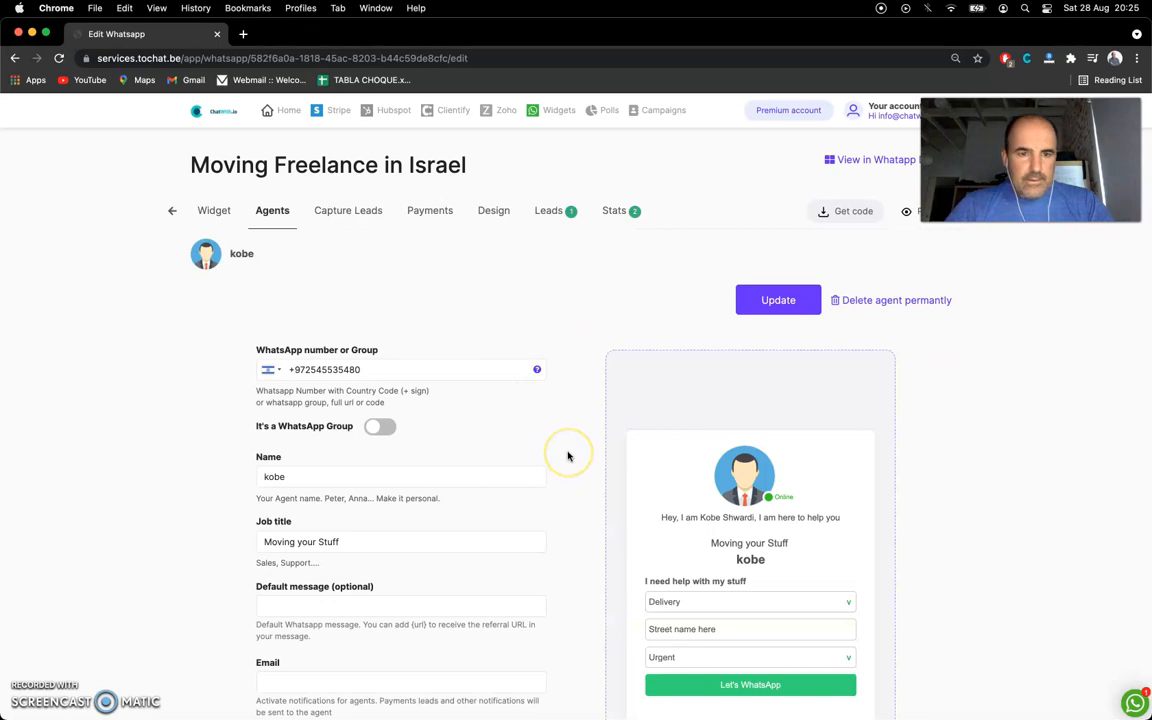
scroll(490, 500, "down", 5)
left_click(350, 474)
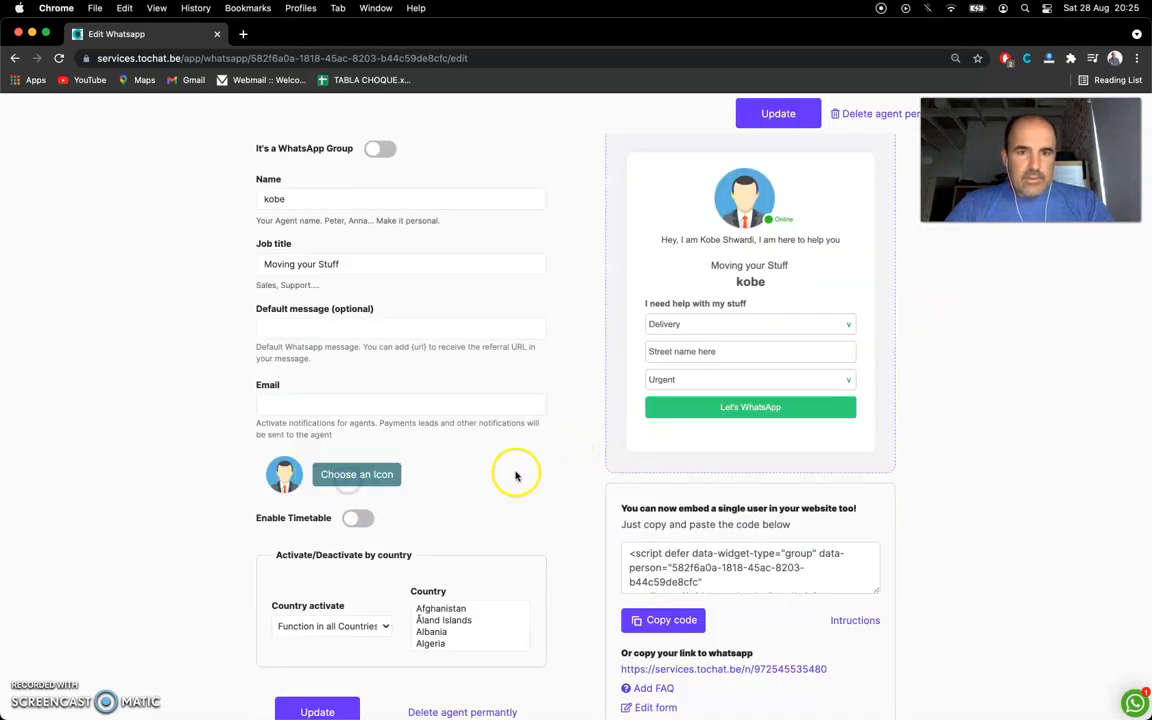
left_click(595, 334)
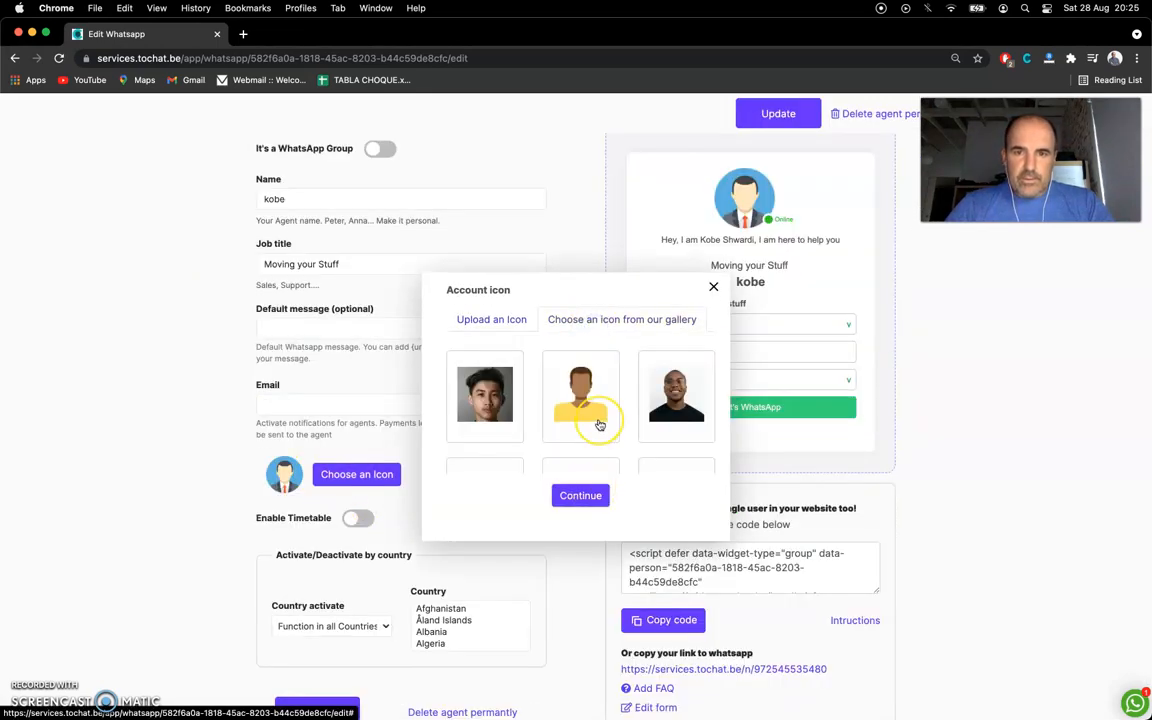
scroll(598, 424, "down", 3)
scroll(598, 424, "down", 3)
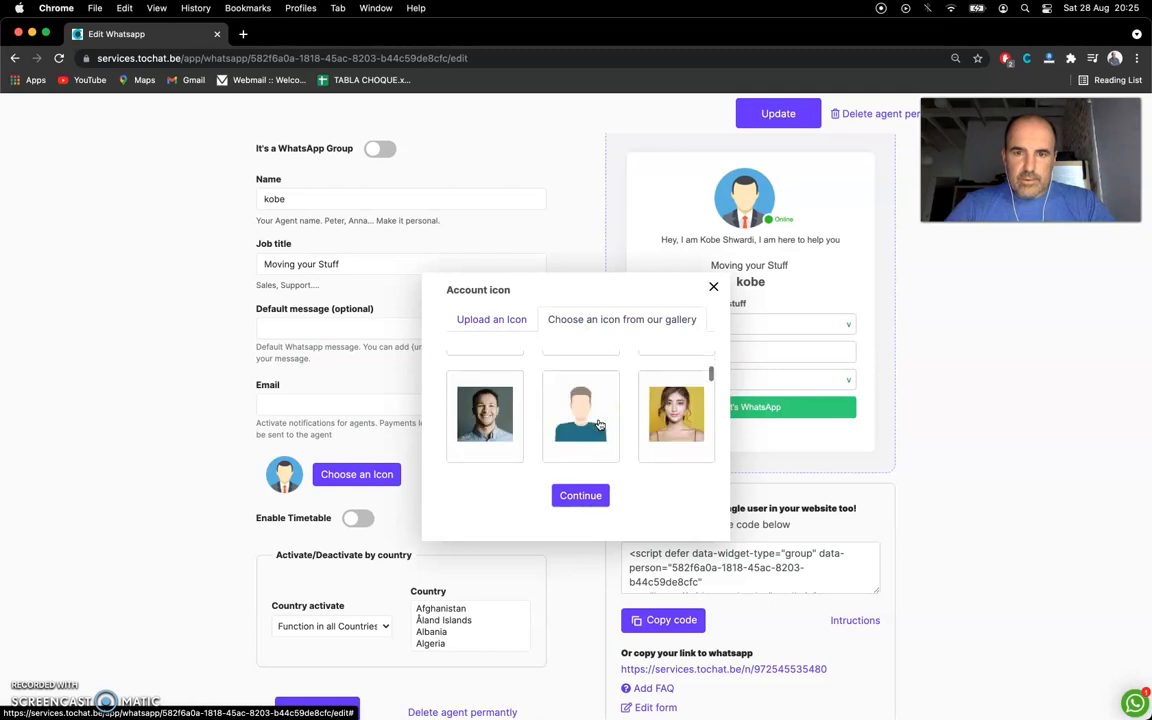
left_click(598, 424)
left_click(582, 500)
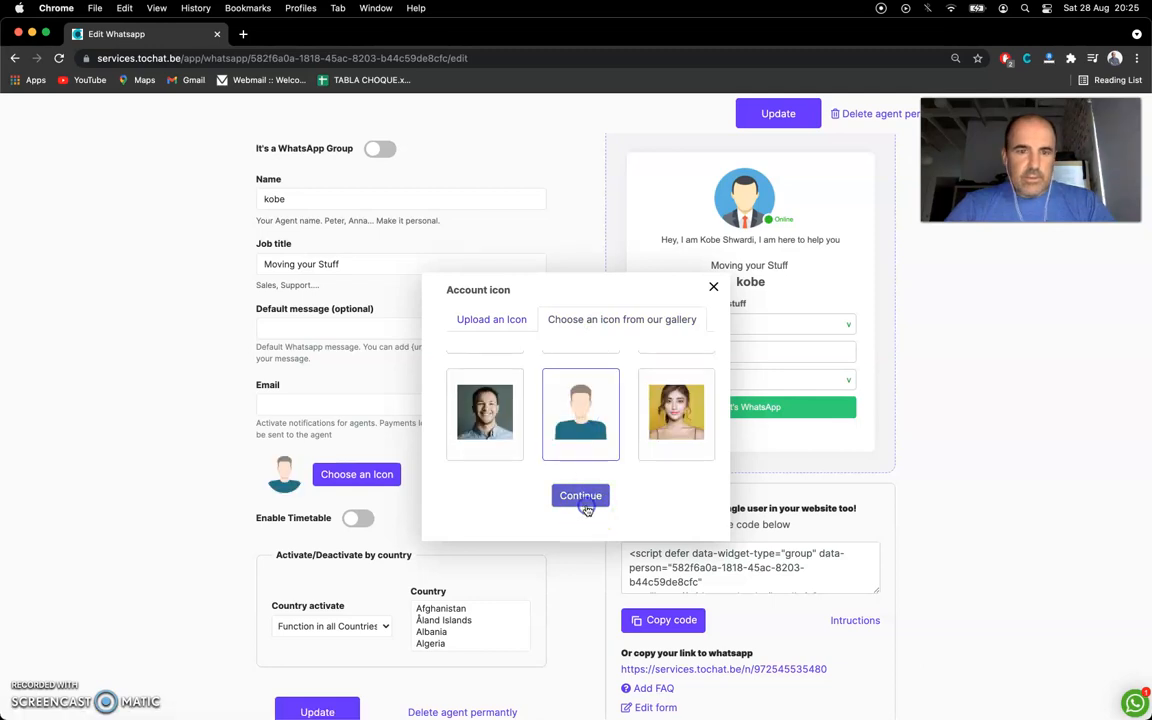
Set the agent's country activation to "Activate only in these countries" with Israel selected, and save the agent
scroll(570, 510, "down", 1)
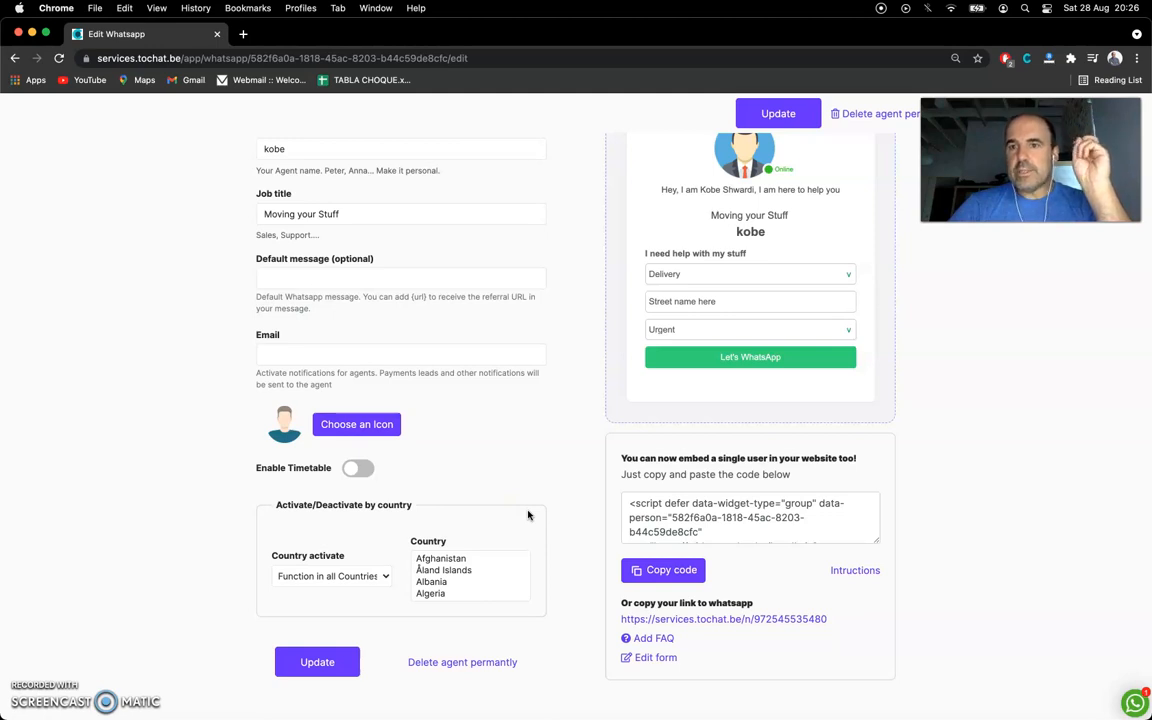
left_click(350, 578)
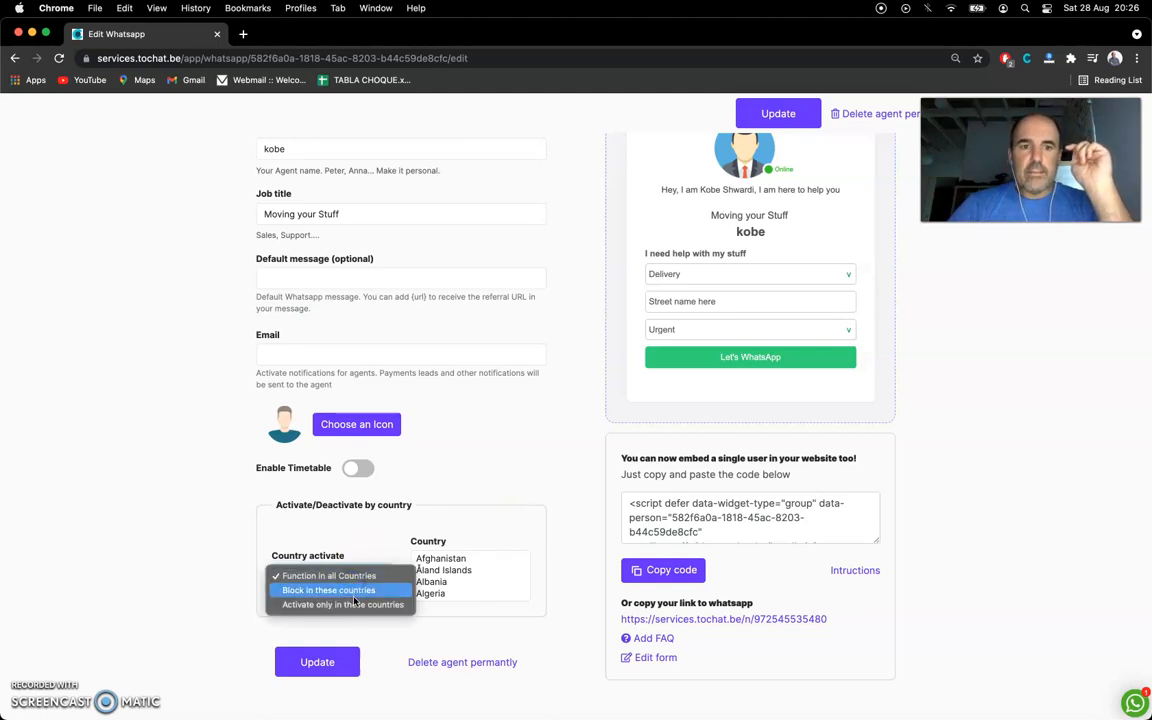
left_click(356, 604)
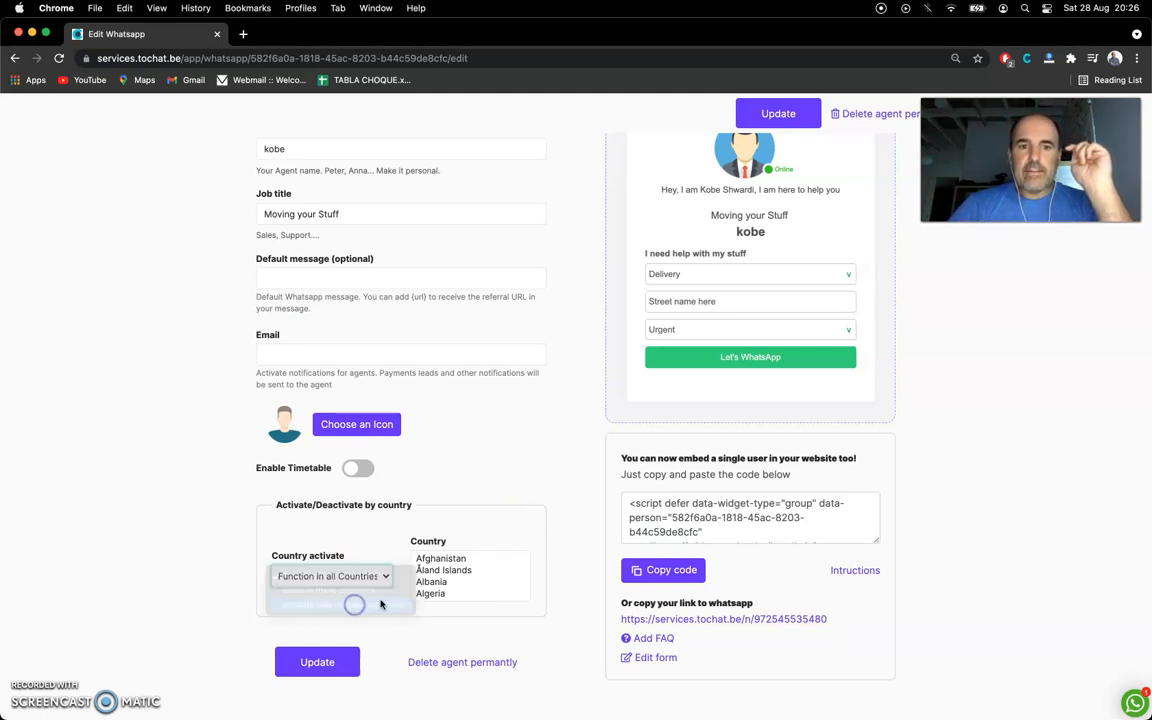
left_click(461, 584)
type("is")
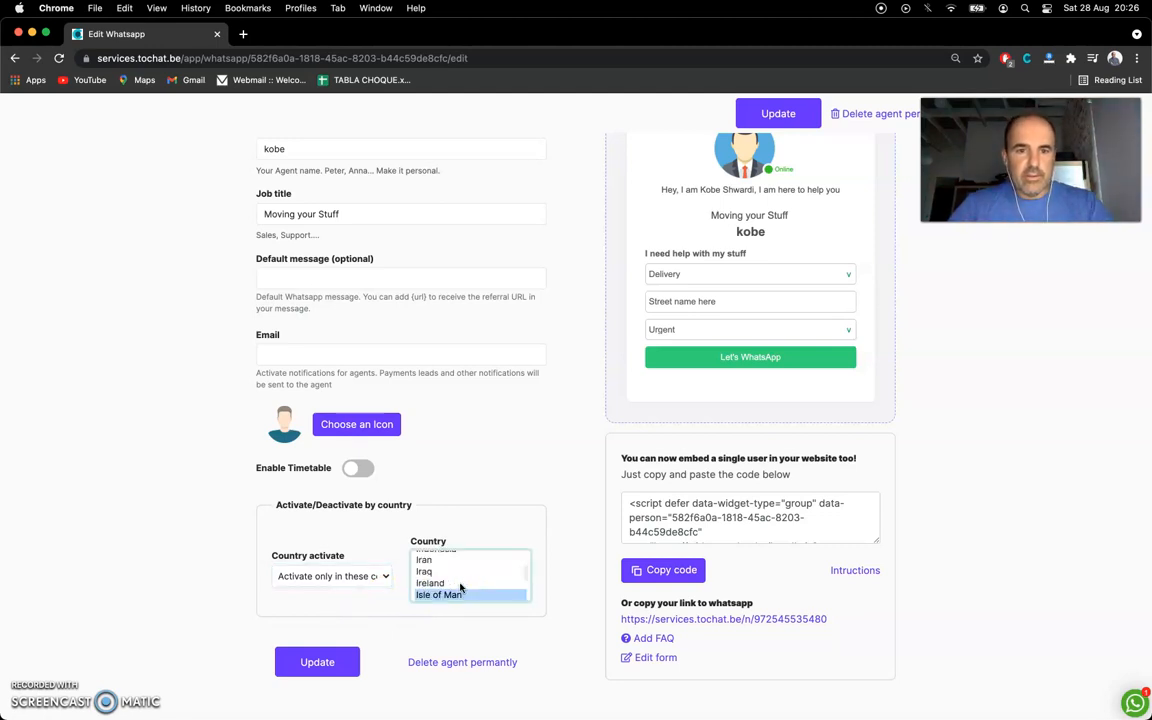
scroll(460, 587, "down", 1)
left_click(450, 579)
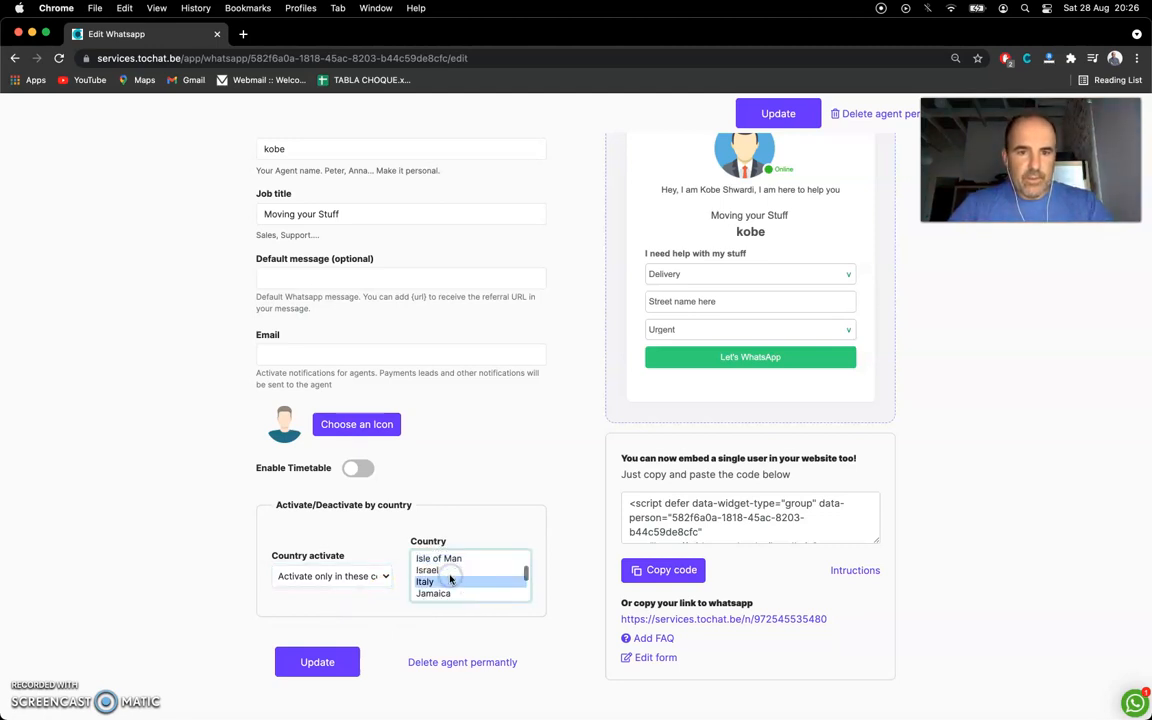
left_click(449, 571)
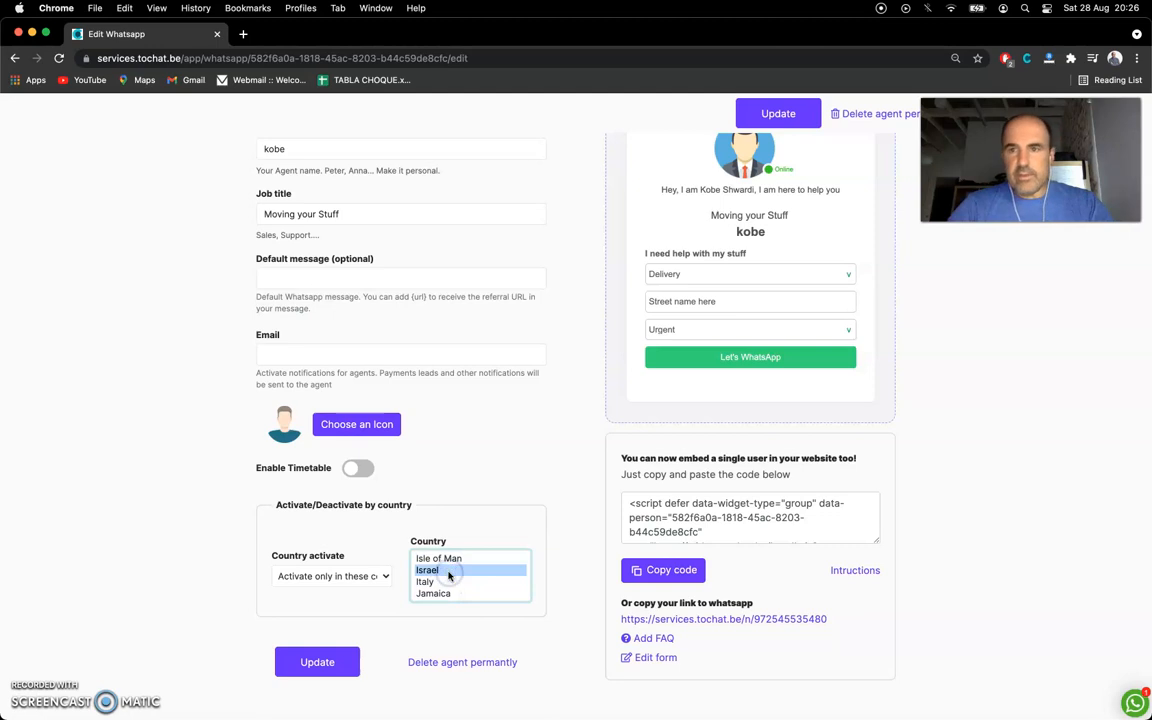
left_click(329, 667)
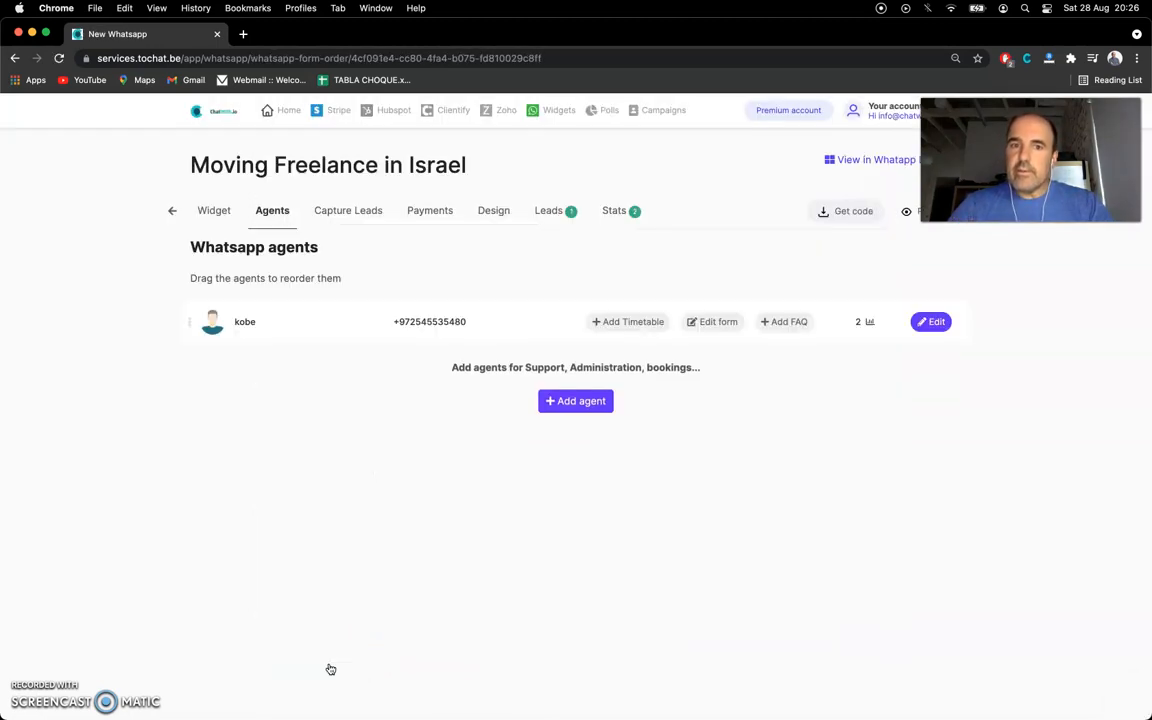
Check the public page, set the agent's country activation to "Function in all Countries" and save the agent
left_click(877, 165)
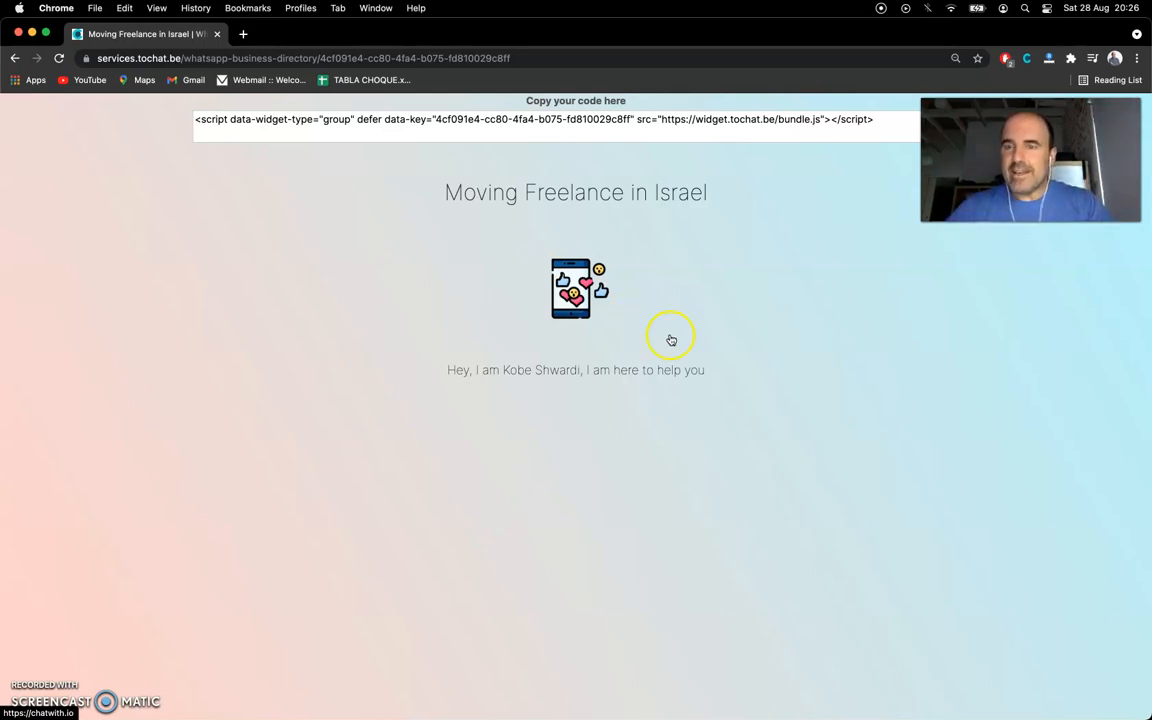
left_click(15, 58)
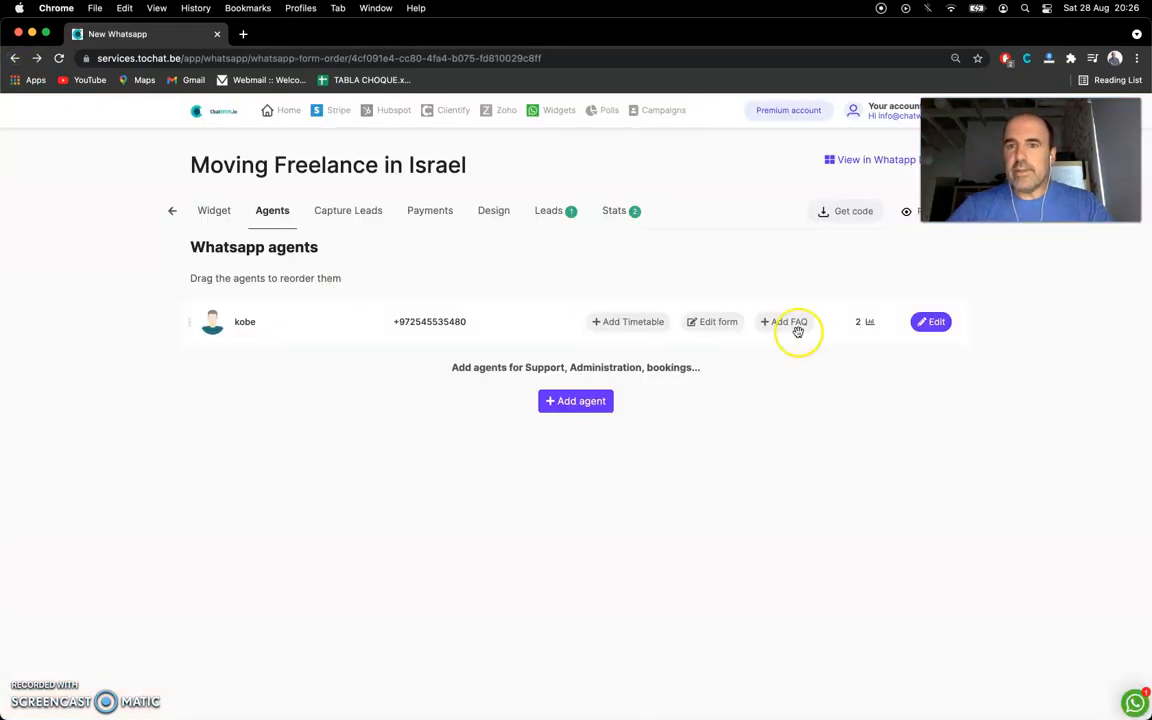
left_click(938, 323)
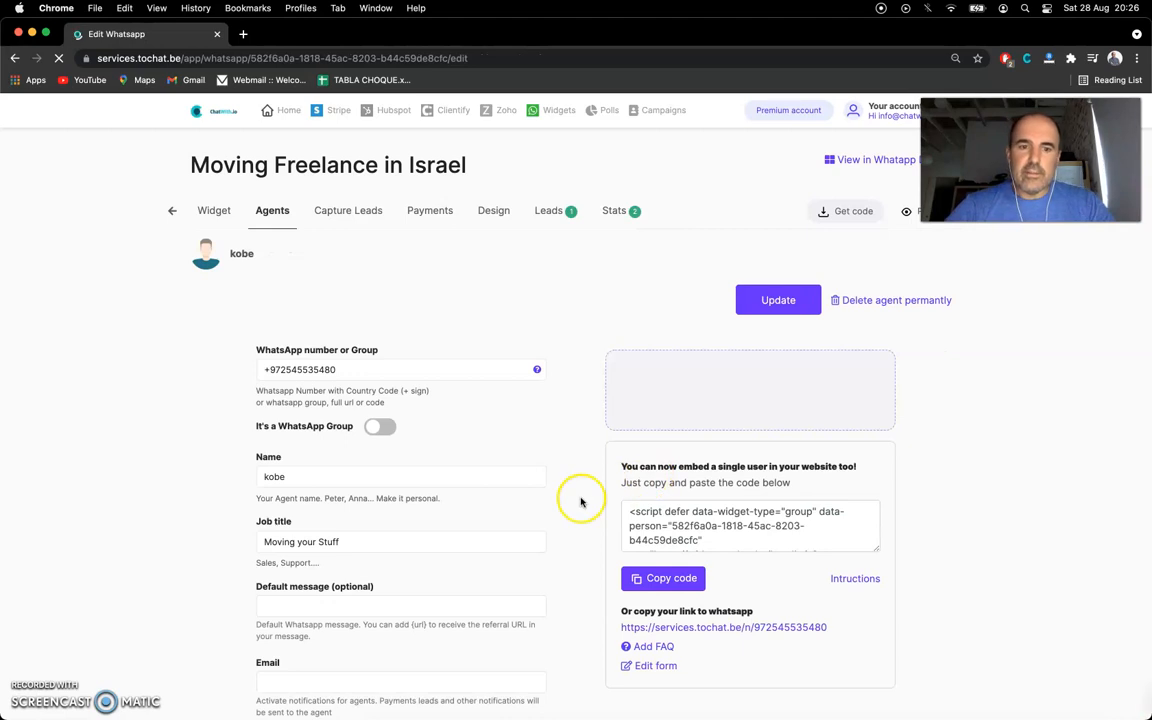
scroll(470, 560, "down", 5)
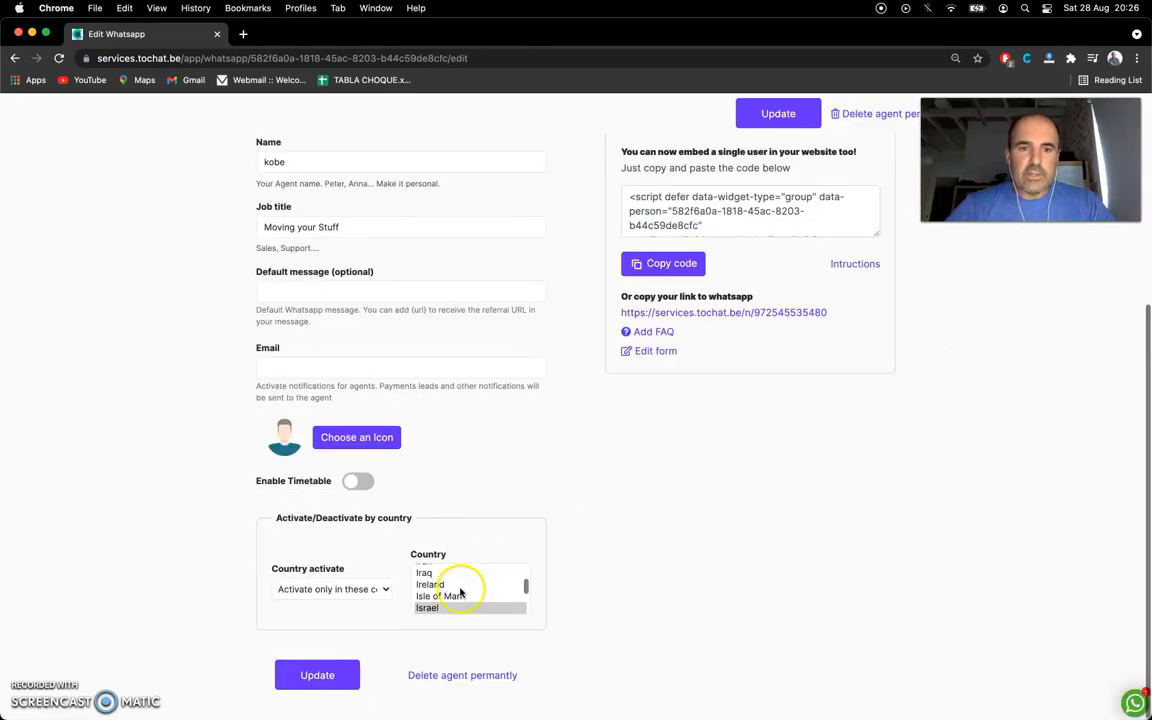
left_click(334, 590)
left_click(332, 559)
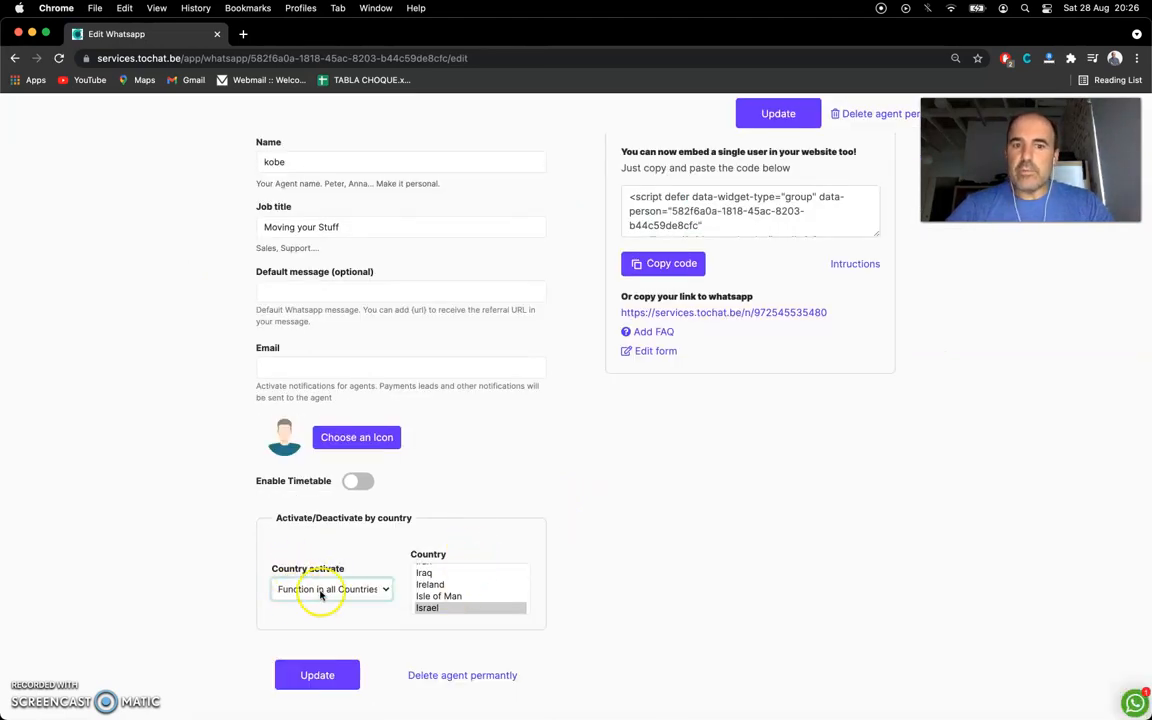
left_click(328, 676)
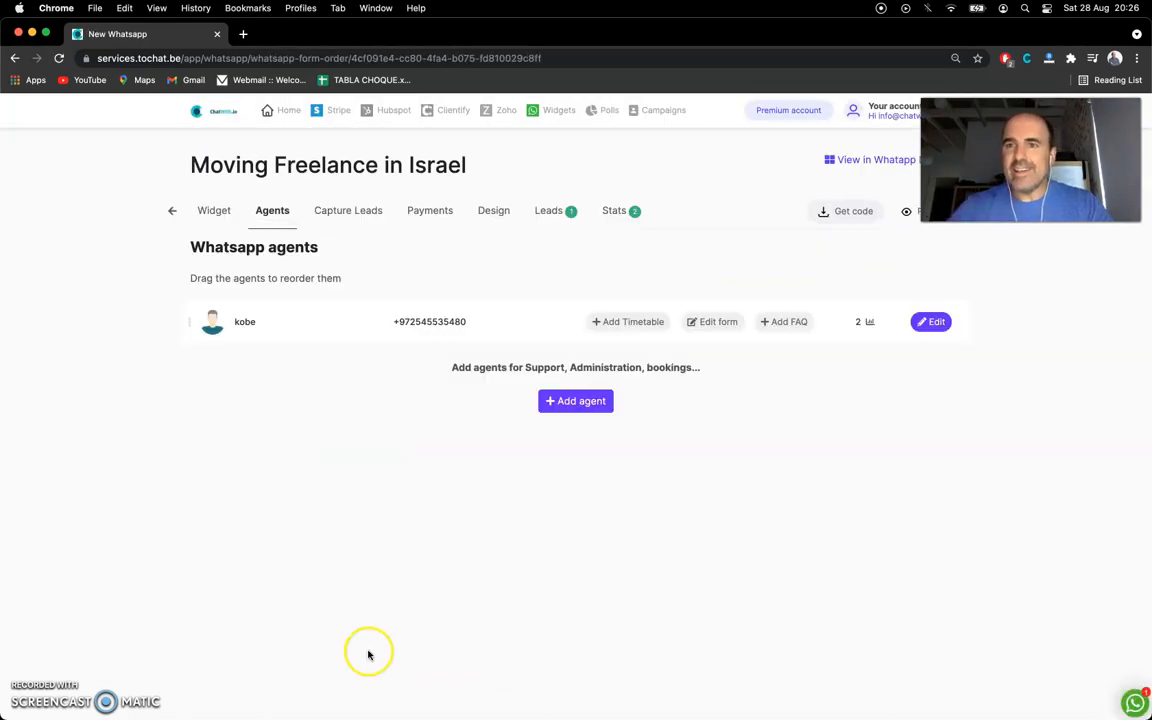
Open the widget's design settings and expand the live chat widget preview
left_click(495, 211)
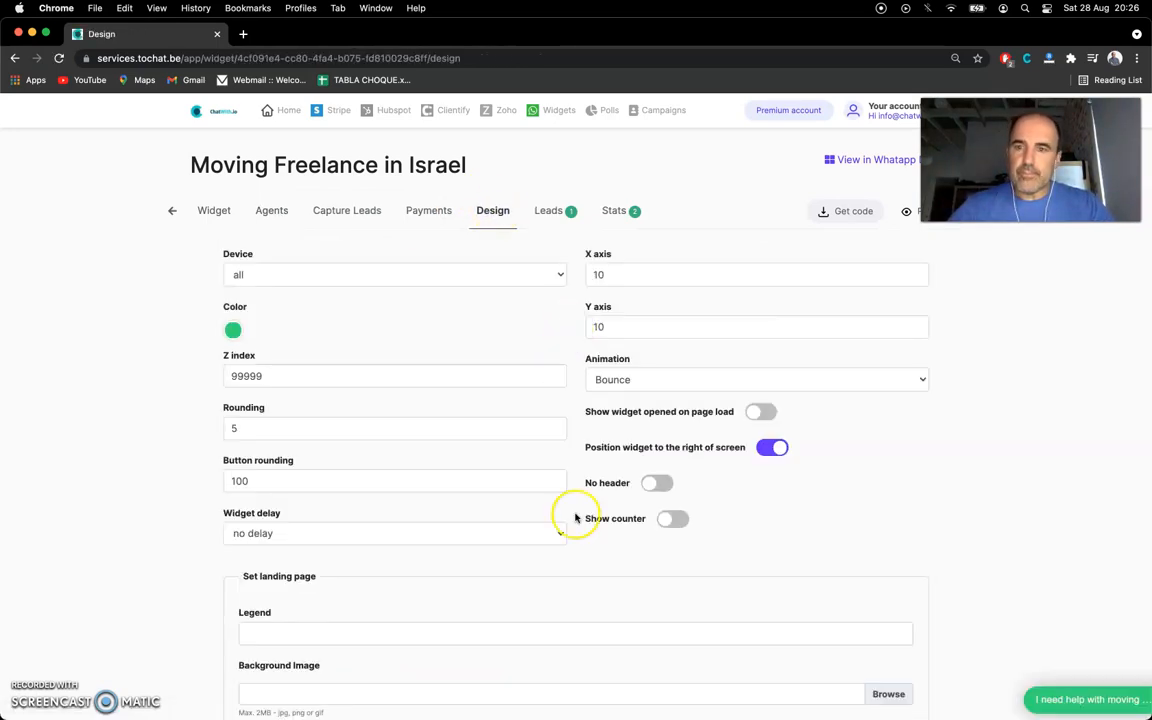
left_click(1055, 705)
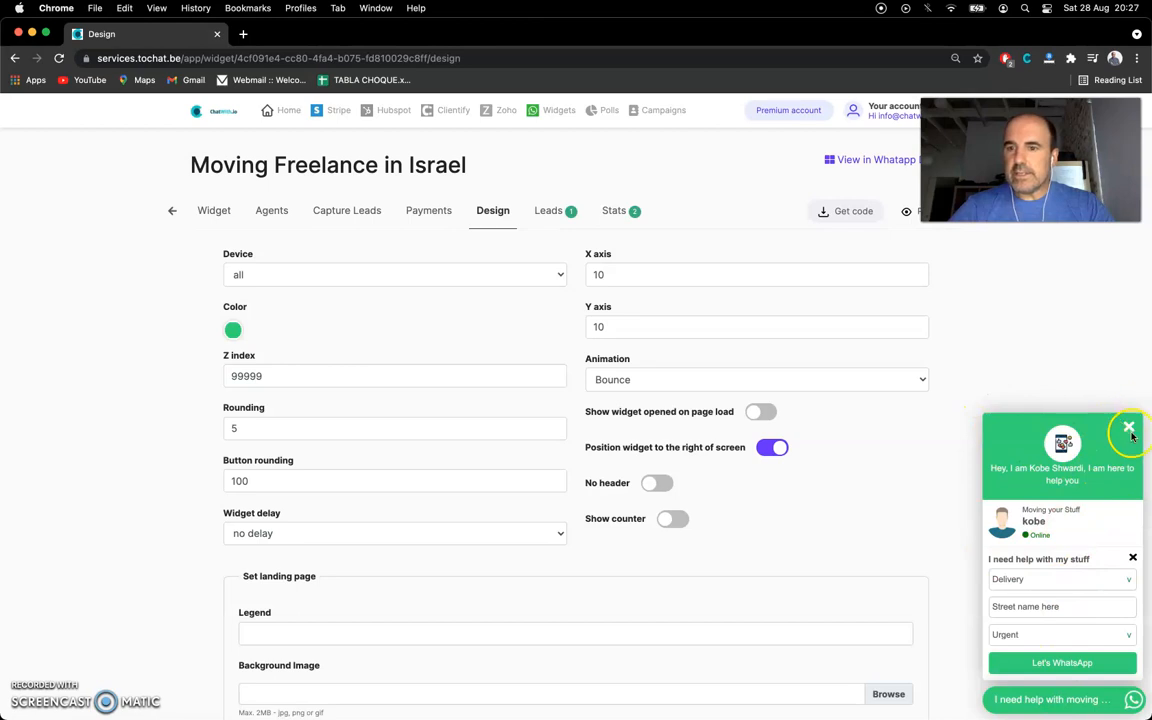
Collapse the chat preview and fill the landing page legend with the Hebrew services text beginning "הובלות קטנות ובצוע מטלות מהירות" and ending "במטלות שליחות"
left_click(1129, 428)
scroll(967, 410, "down", 2)
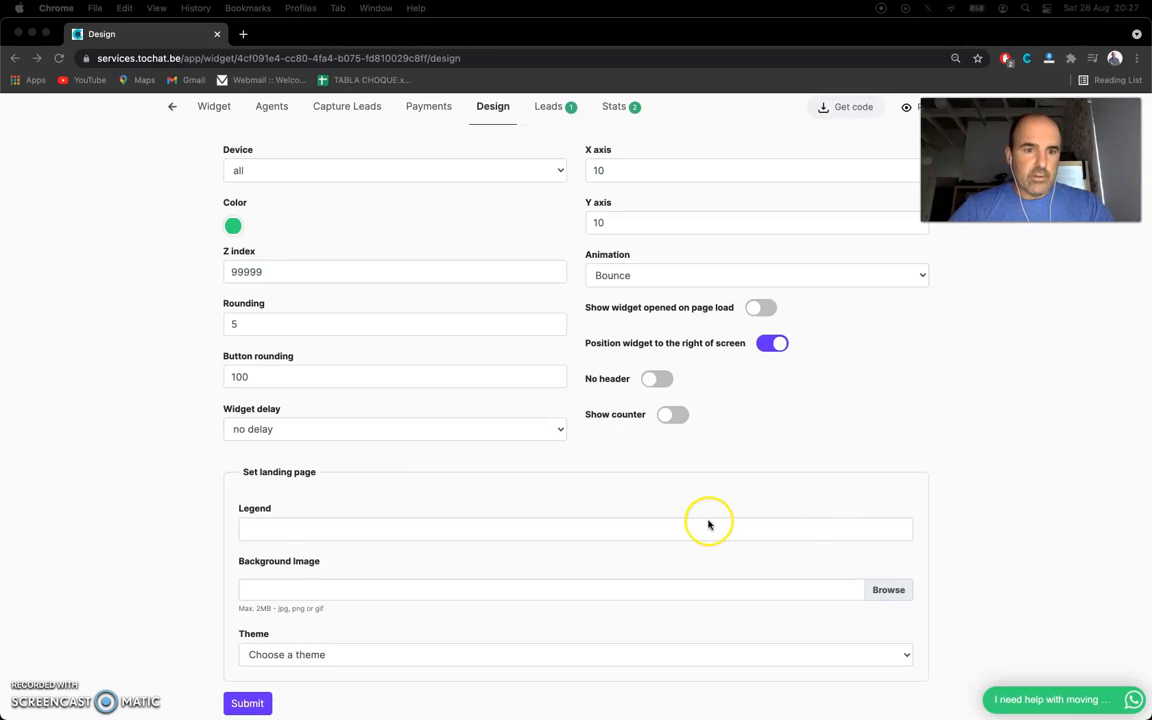
left_click(417, 528)
type("הובלות קטנות ובצוע מטלות מהירות  צהלה / אזור צפון ת'א   פירוק ארון ישן ופינוי  עזרה בהעברת חפצים כבדים  עזרה אישית במטלות שליחות")
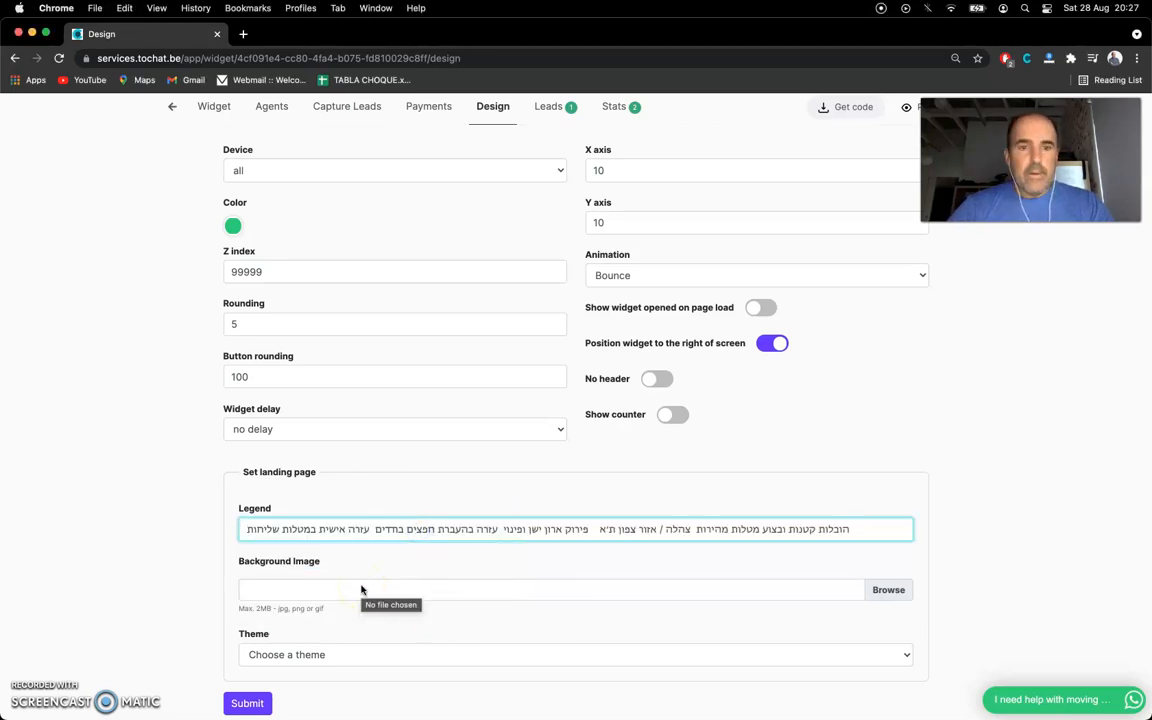
Set the landing page background image to moving-freelance-israel.jpeg and the theme to Light, and save the design settings
left_click(889, 598)
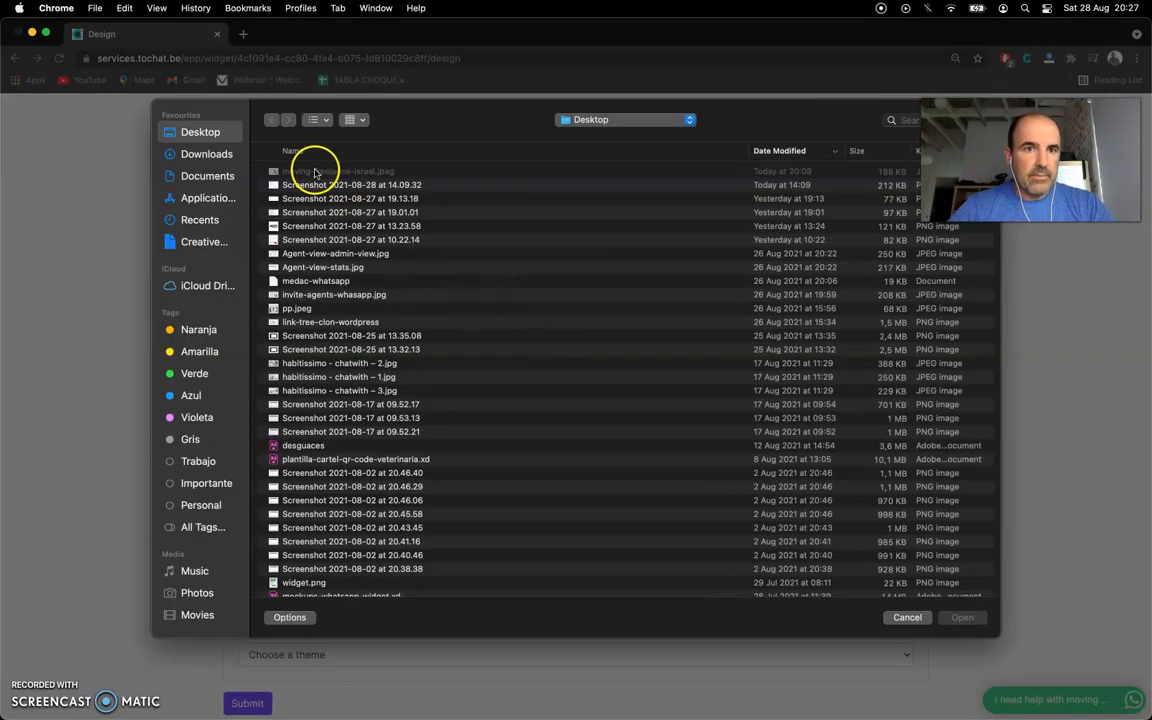
double_click(314, 172)
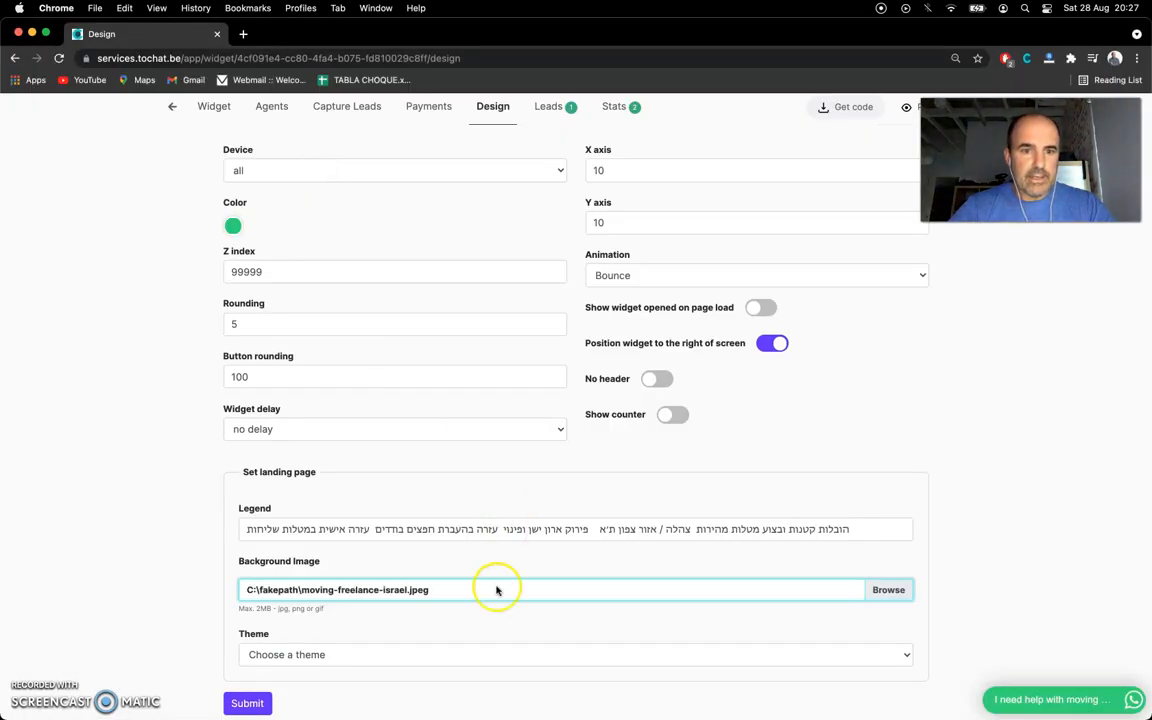
left_click(433, 651)
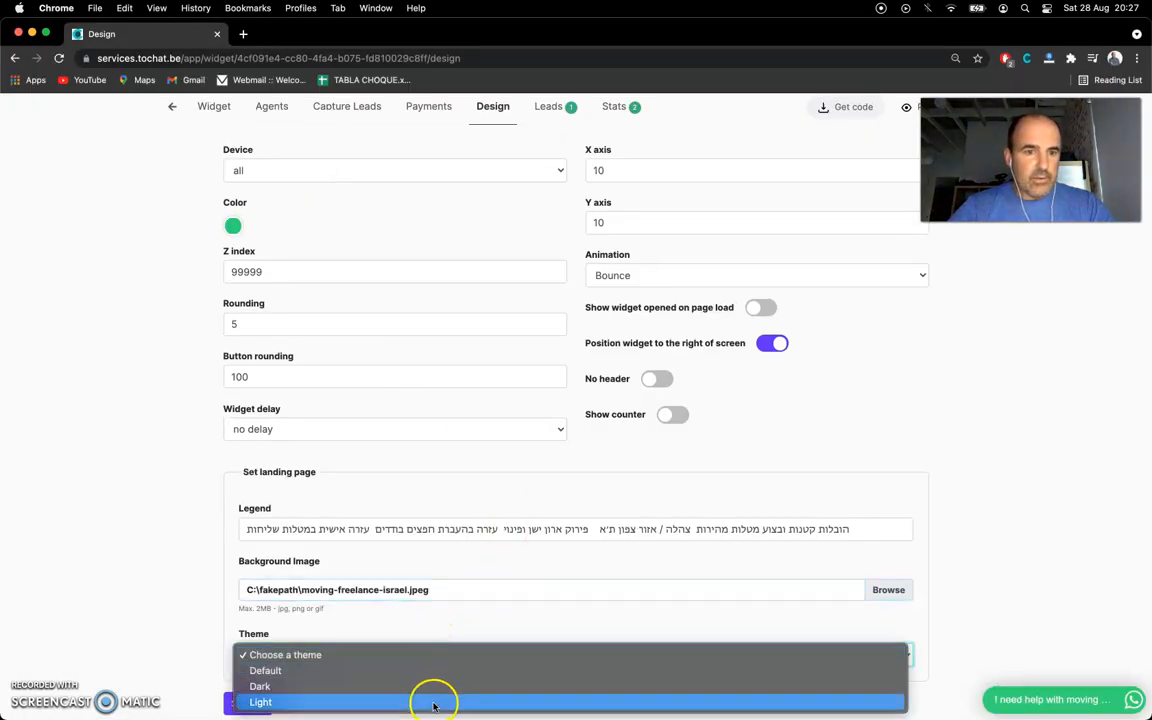
left_click(433, 702)
left_click(255, 704)
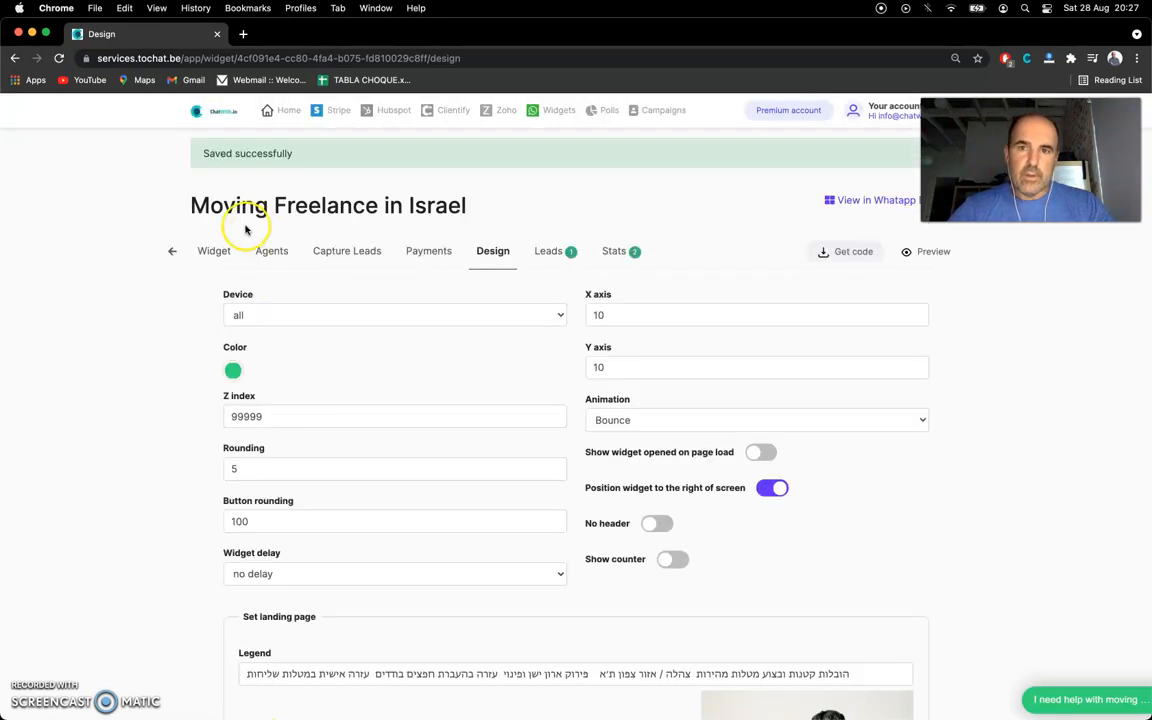
View the widget's public landing page and examine its description and title
left_click(889, 206)
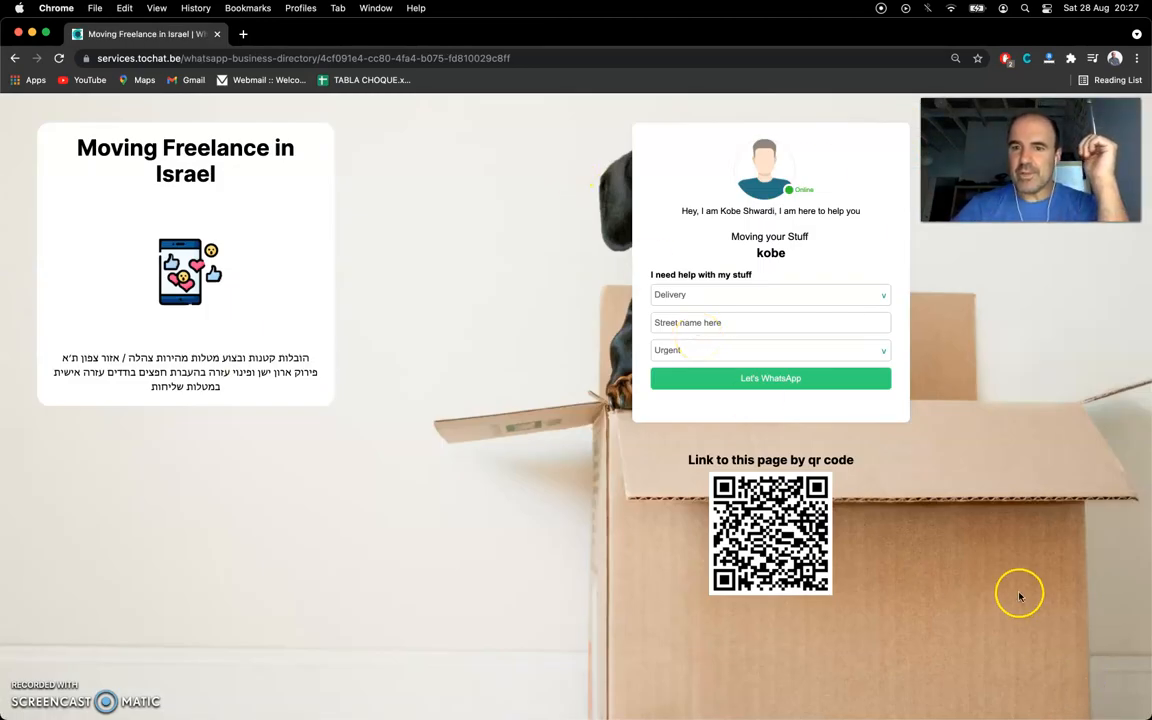
triple_click(145, 373)
triple_click(155, 157)
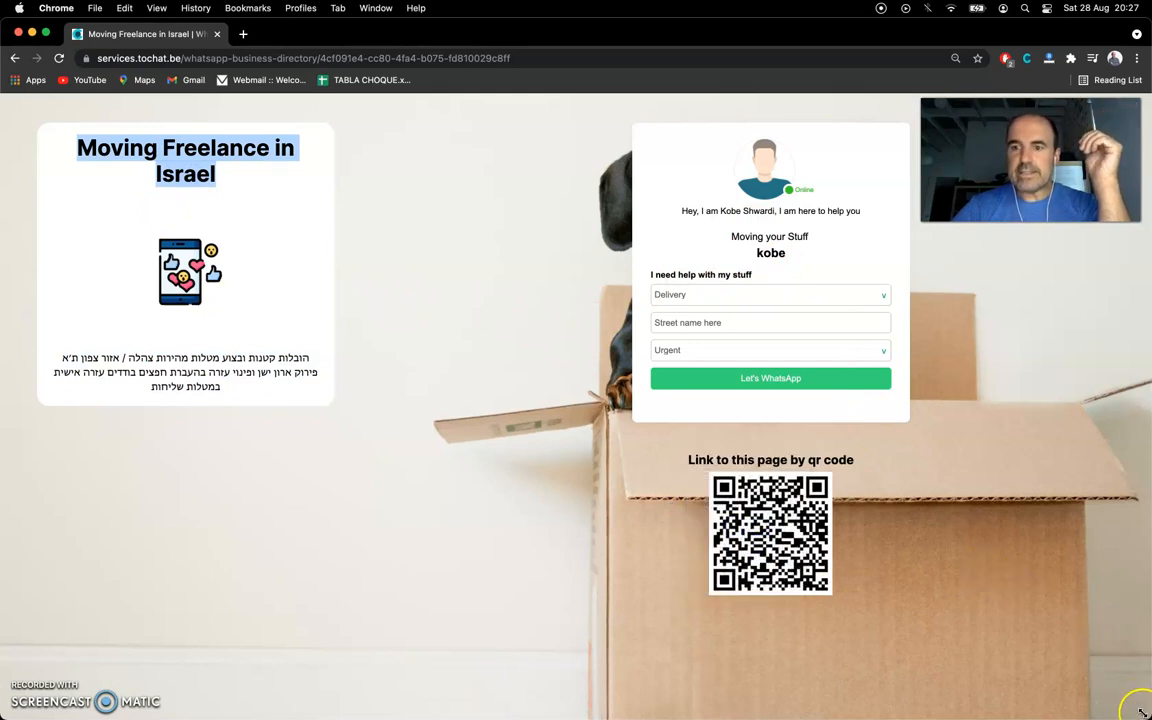
Open the landing page in a separate browser window narrowed to phone width, examine the mobile layout, and close that window
left_click(439, 58)
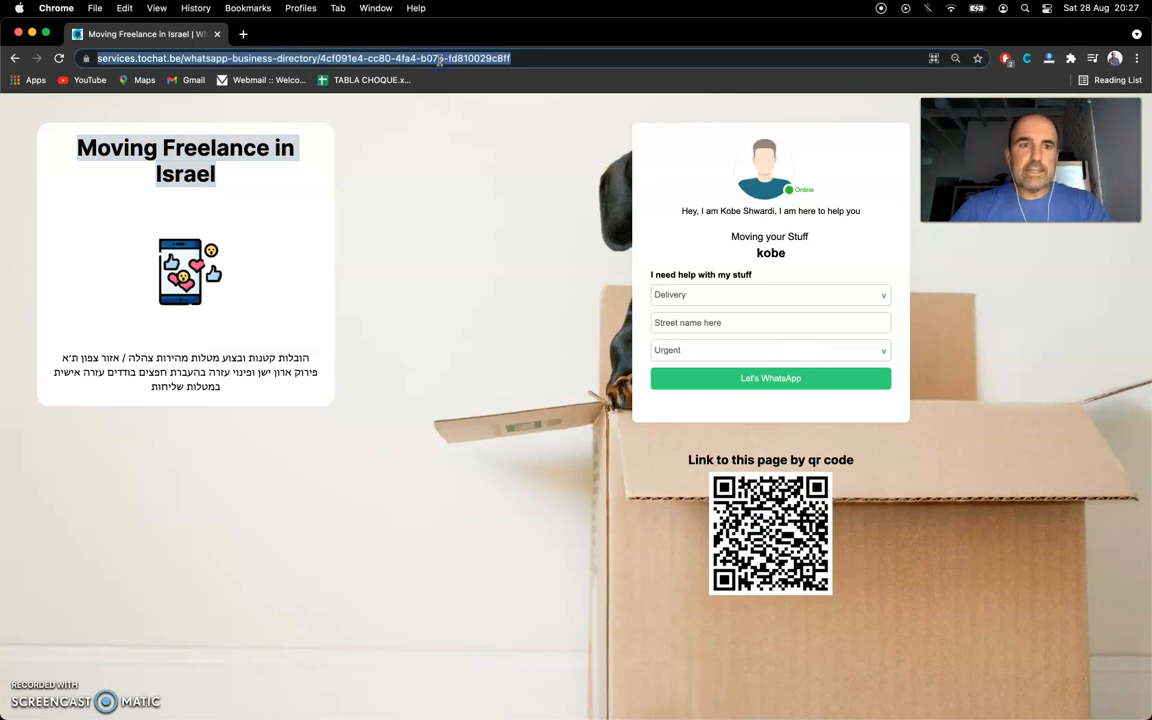
key("super+n")
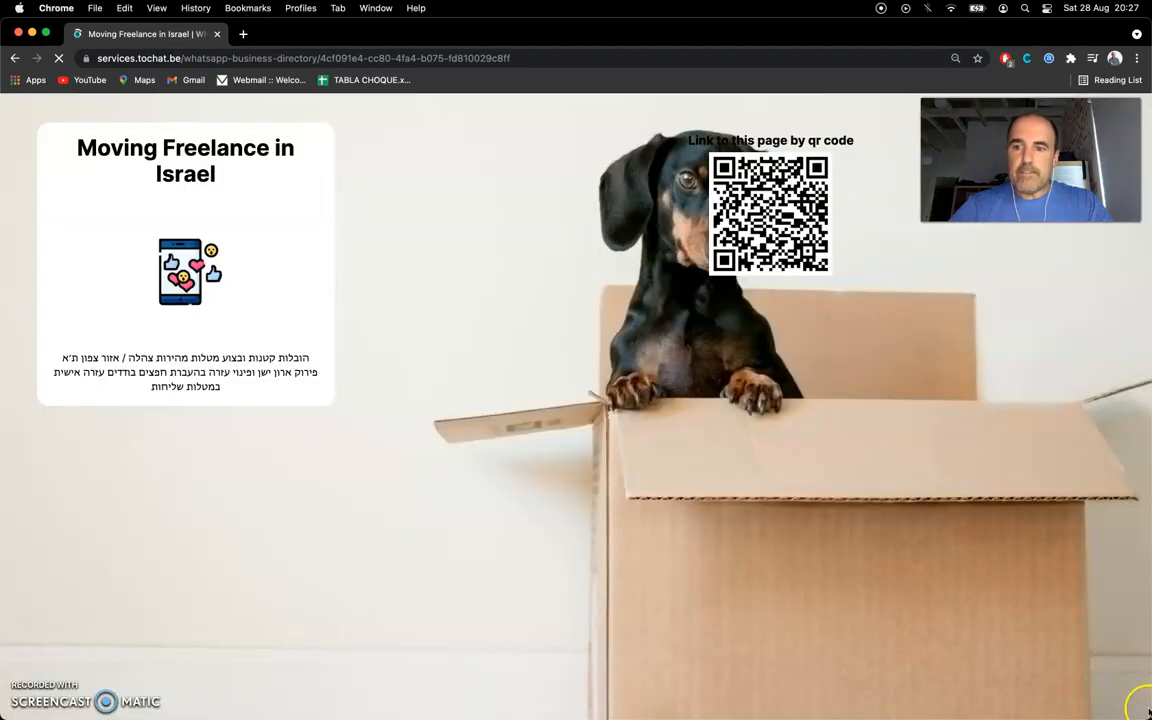
left_click_drag(1149, 715, 154, 629)
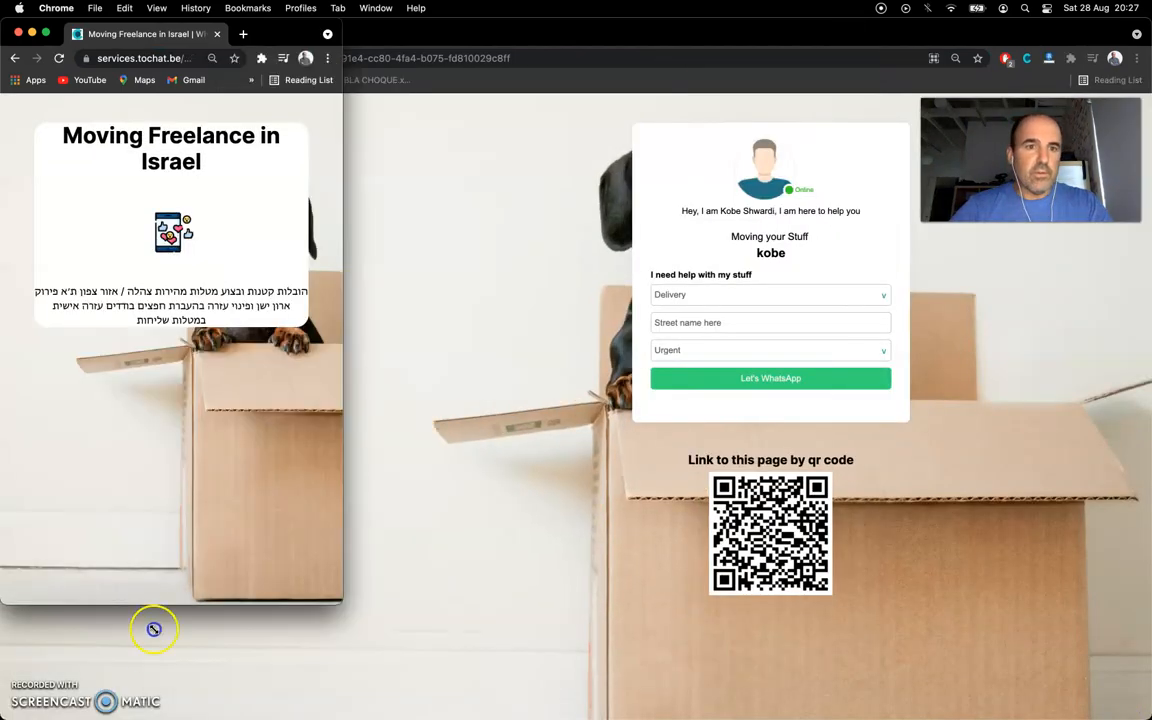
left_click_drag(141, 682, 140, 716)
left_click(138, 420)
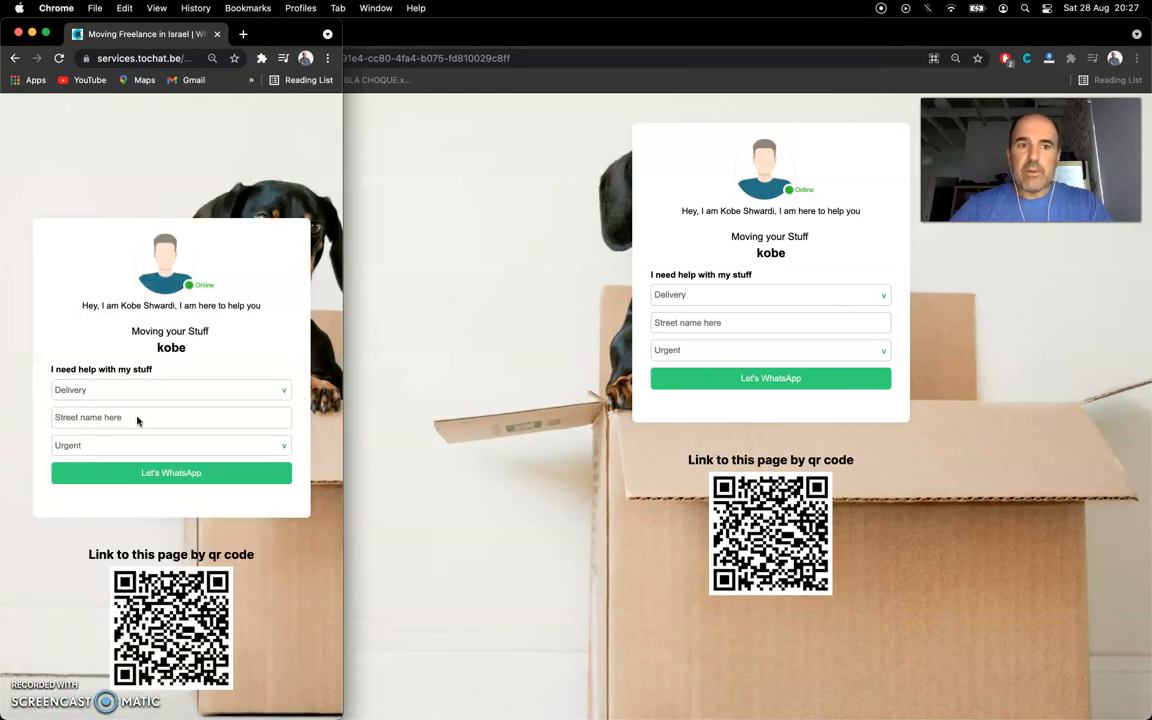
scroll(138, 421, "up", 7)
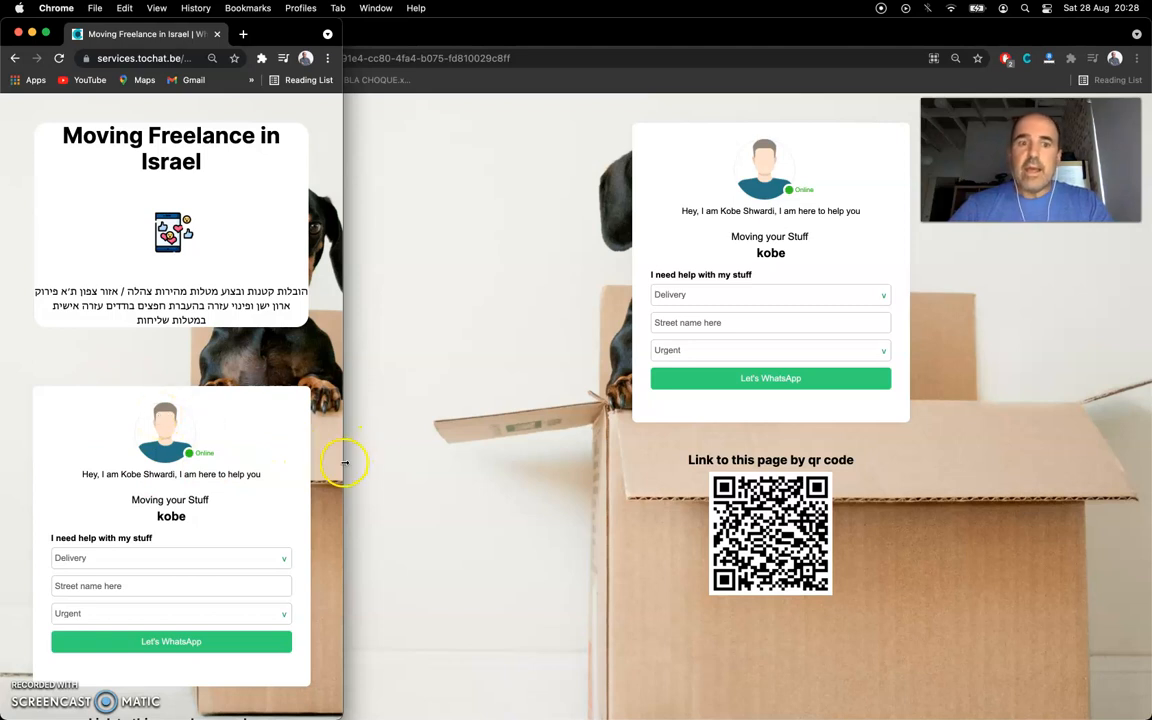
left_click_drag(456, 465, 479, 468)
key("super+w")
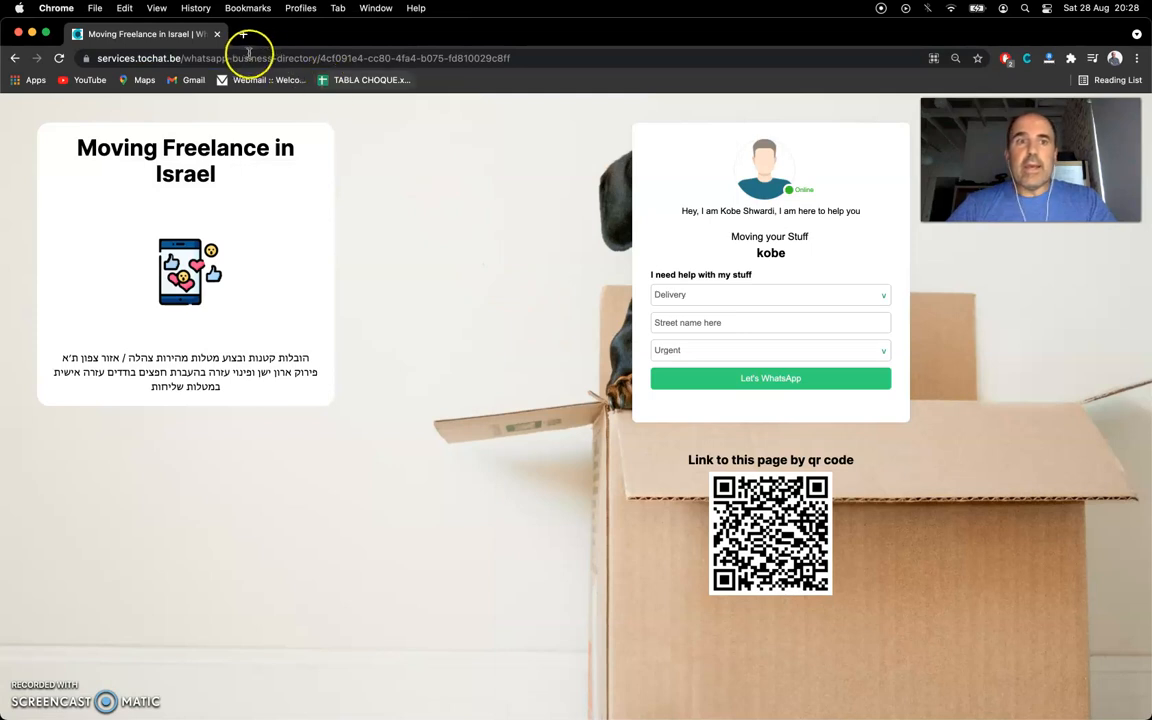
Go to the account dashboard at services.tochat.be/app/business and log out of the account
left_click(198, 58)
left_click(186, 58)
key("shift+super+Right")
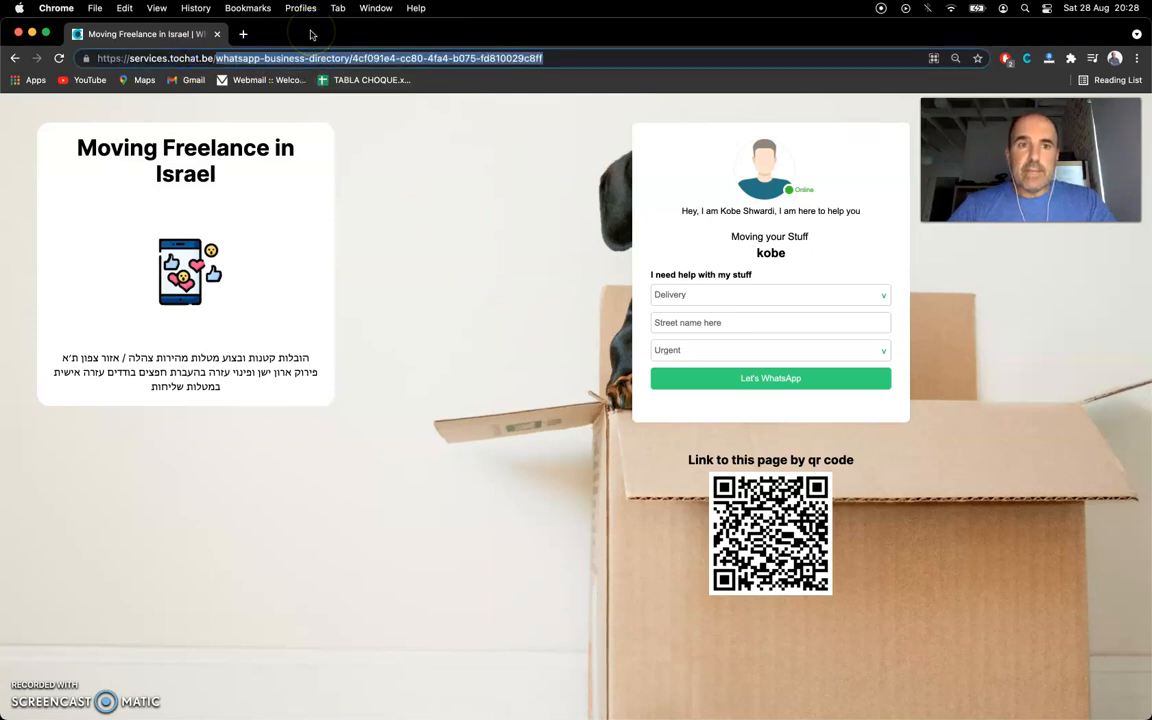
key("BackSpace")
type("app/business")
key("Return")
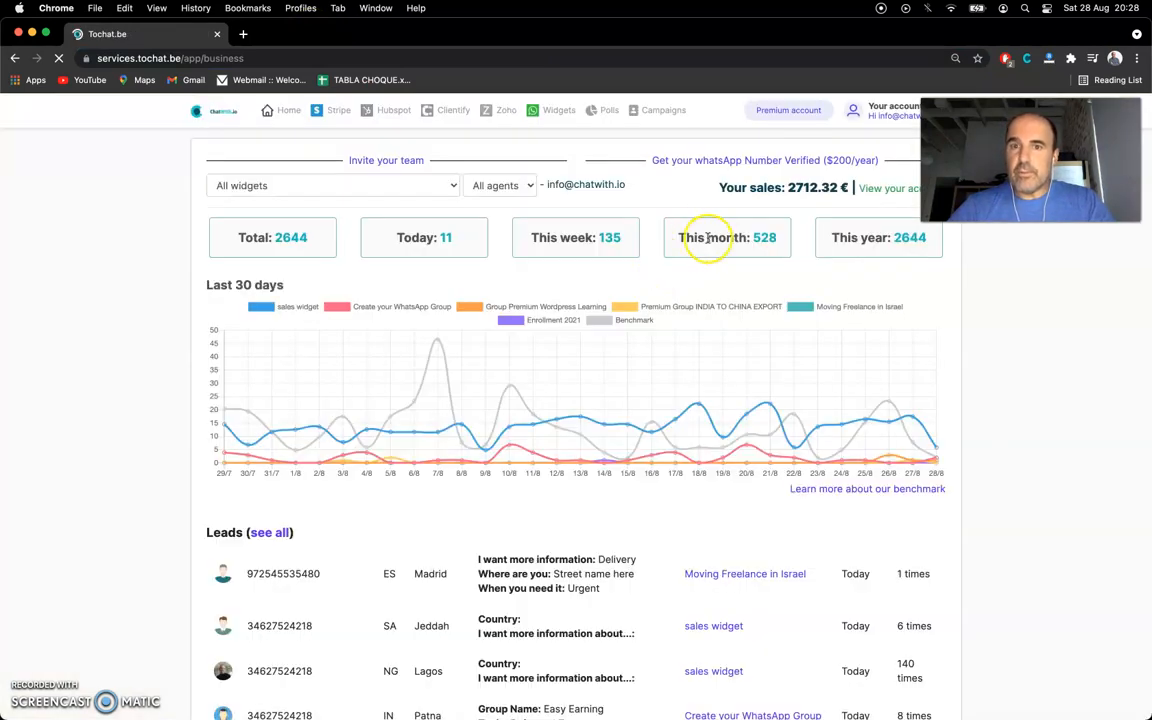
left_click(884, 114)
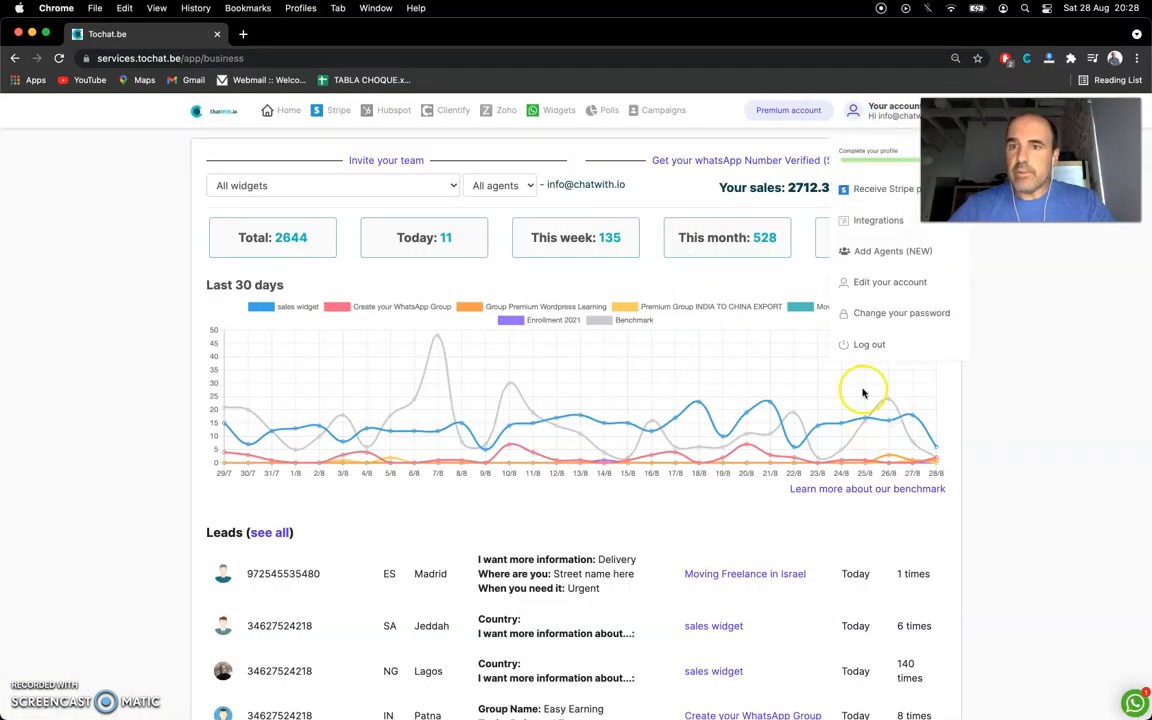
left_click(869, 345)
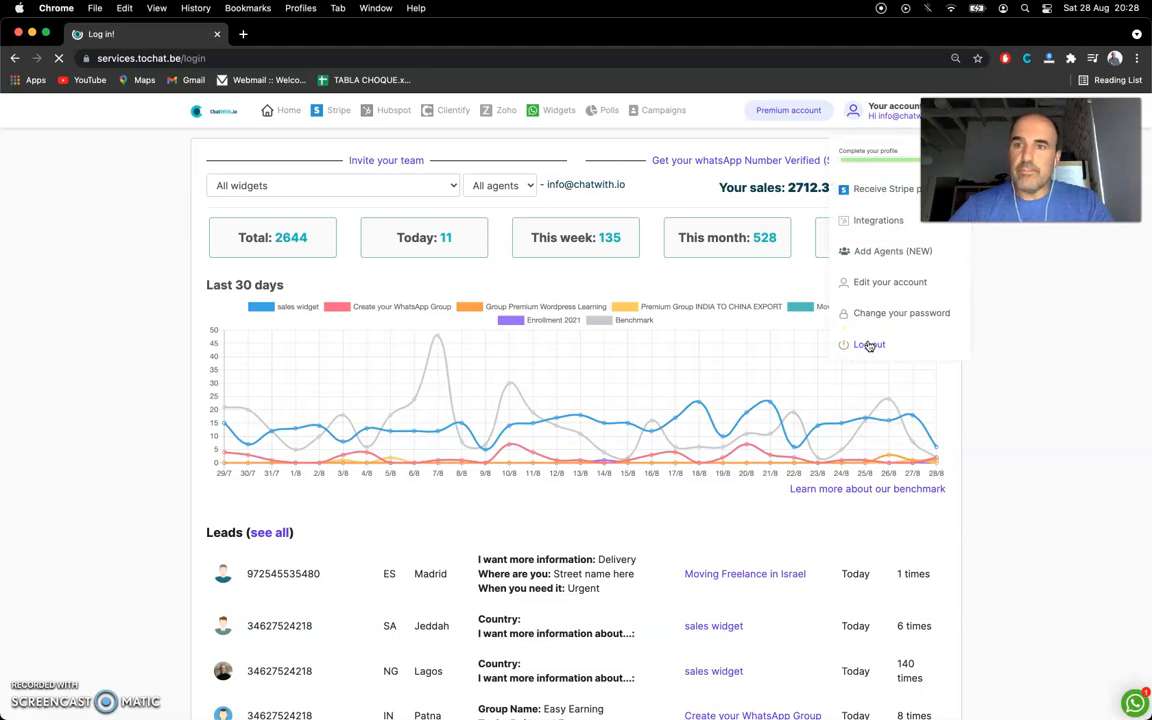
Look through the public Business Directory and open the Moving Freelance in Israel landing page from it
left_click(756, 125)
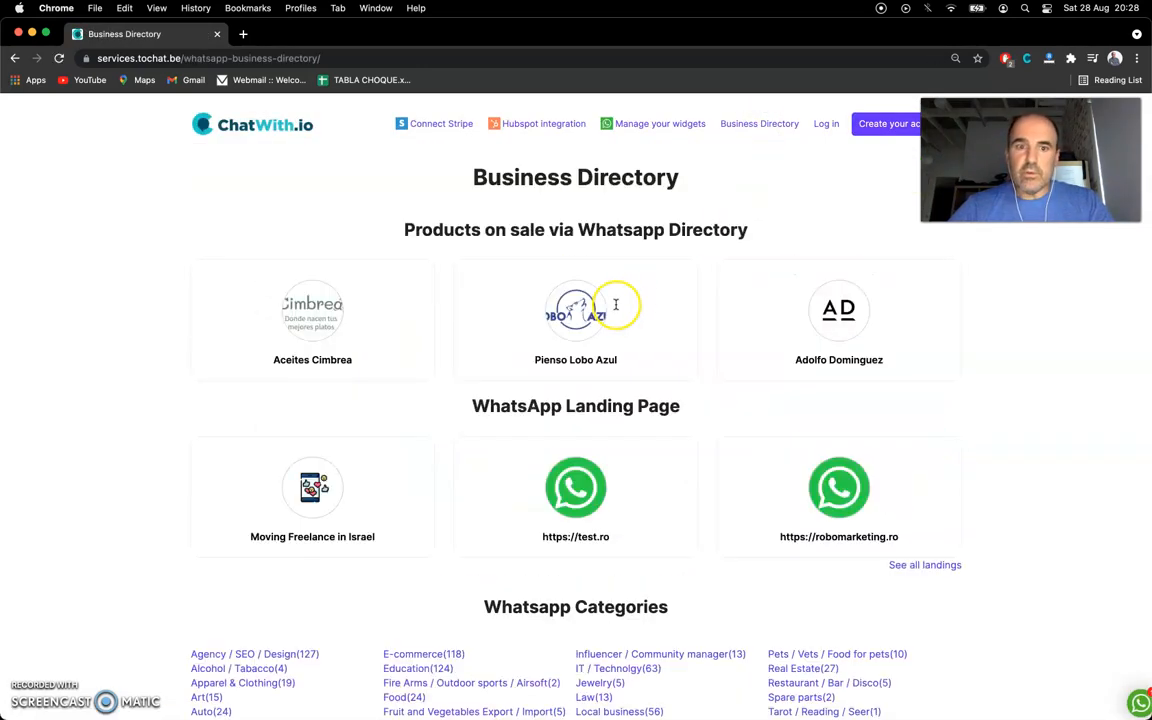
scroll(376, 295, "down", 5)
scroll(347, 298, "up", 2)
left_click_drag(472, 249, 670, 250)
left_click(310, 358)
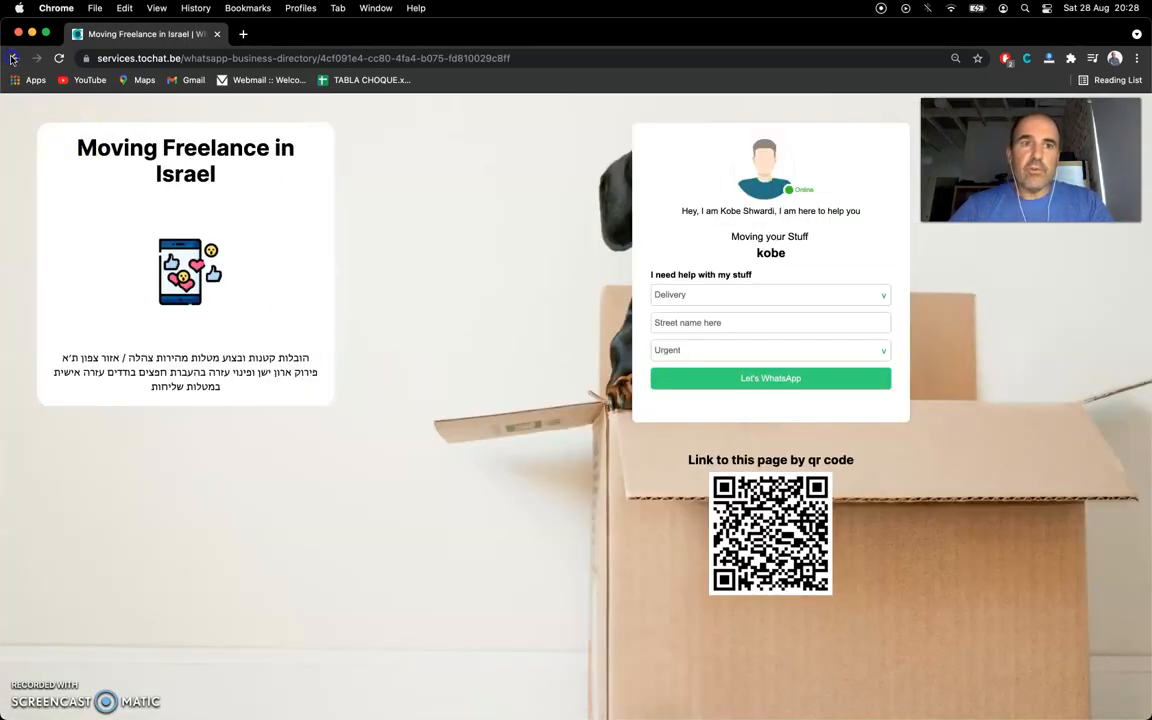
Return to the directory, view the full list of WhatsApp landing pages, and go back to the directory
left_click(12, 58)
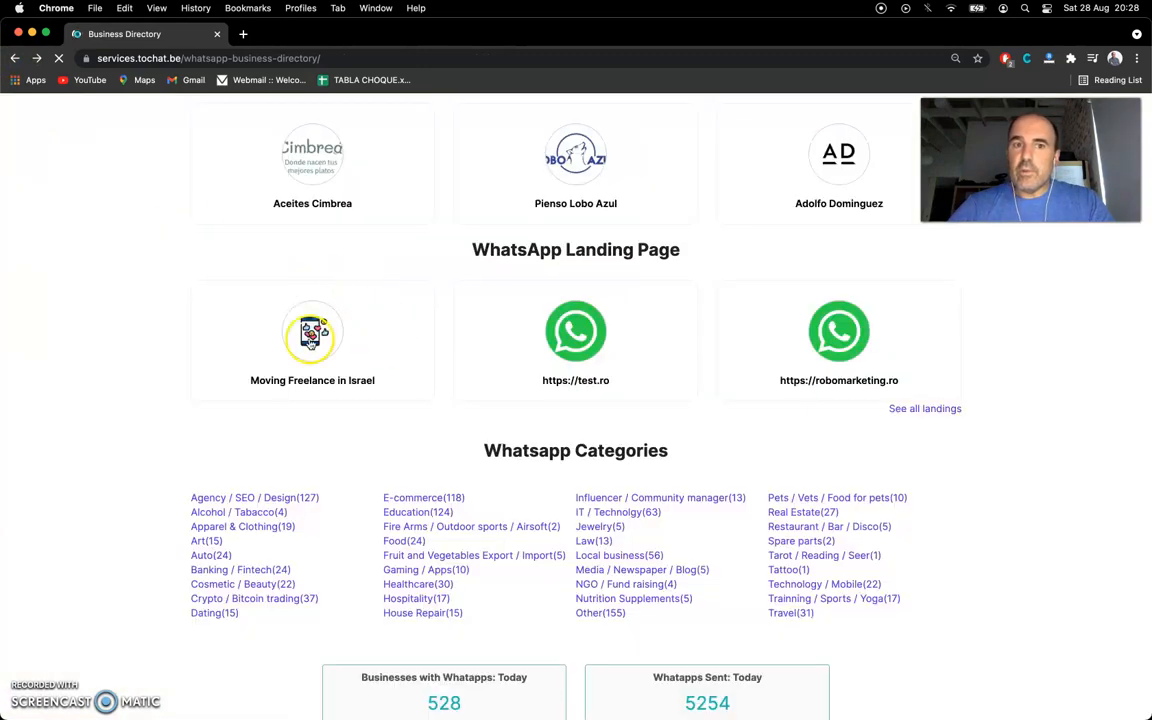
left_click(903, 412)
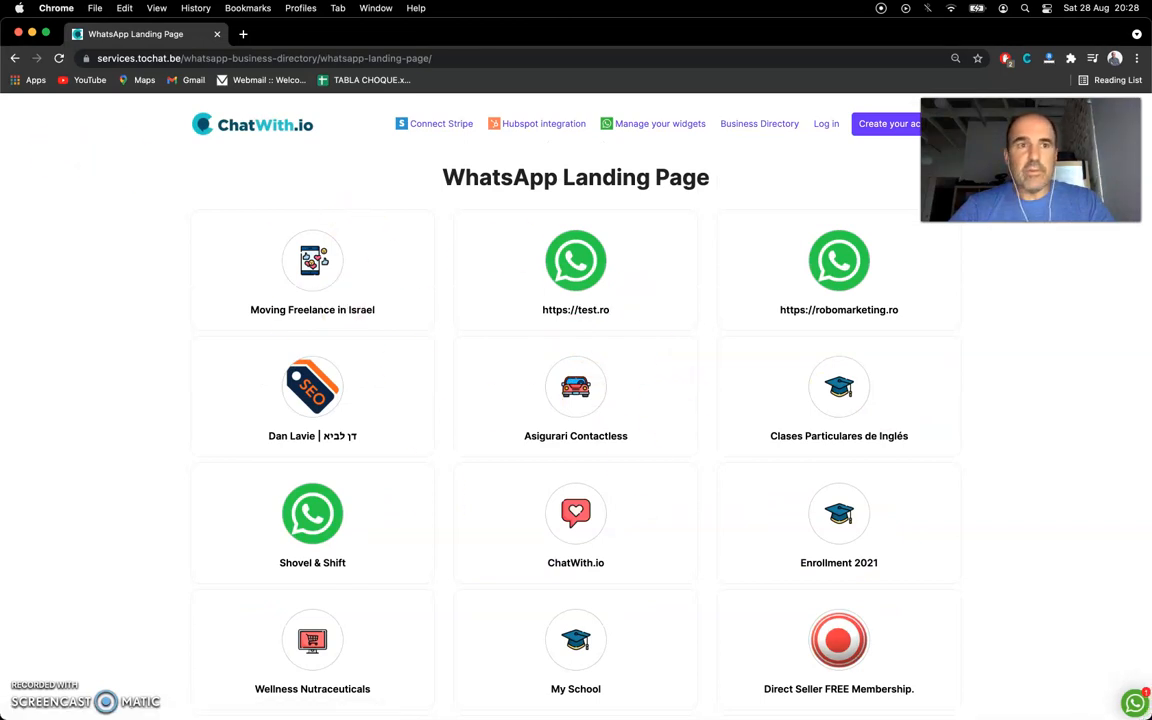
left_click(13, 60)
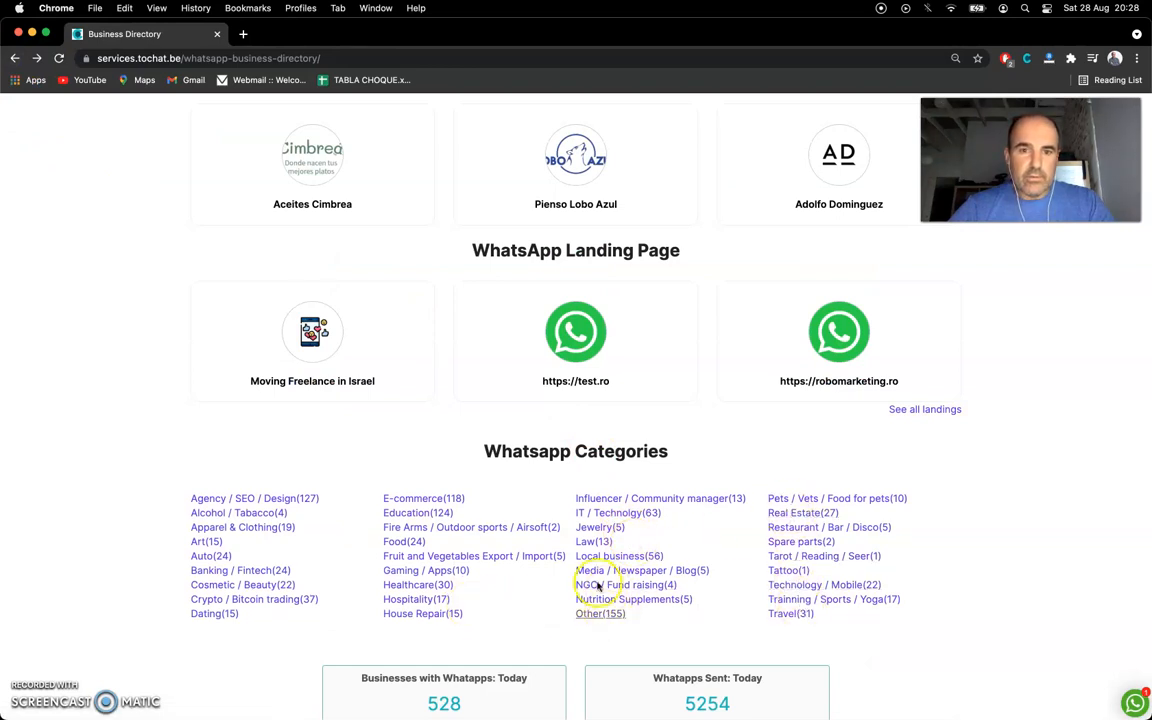
Browse the directory's Local business category and narrow its listings by country to Israel
left_click(620, 558)
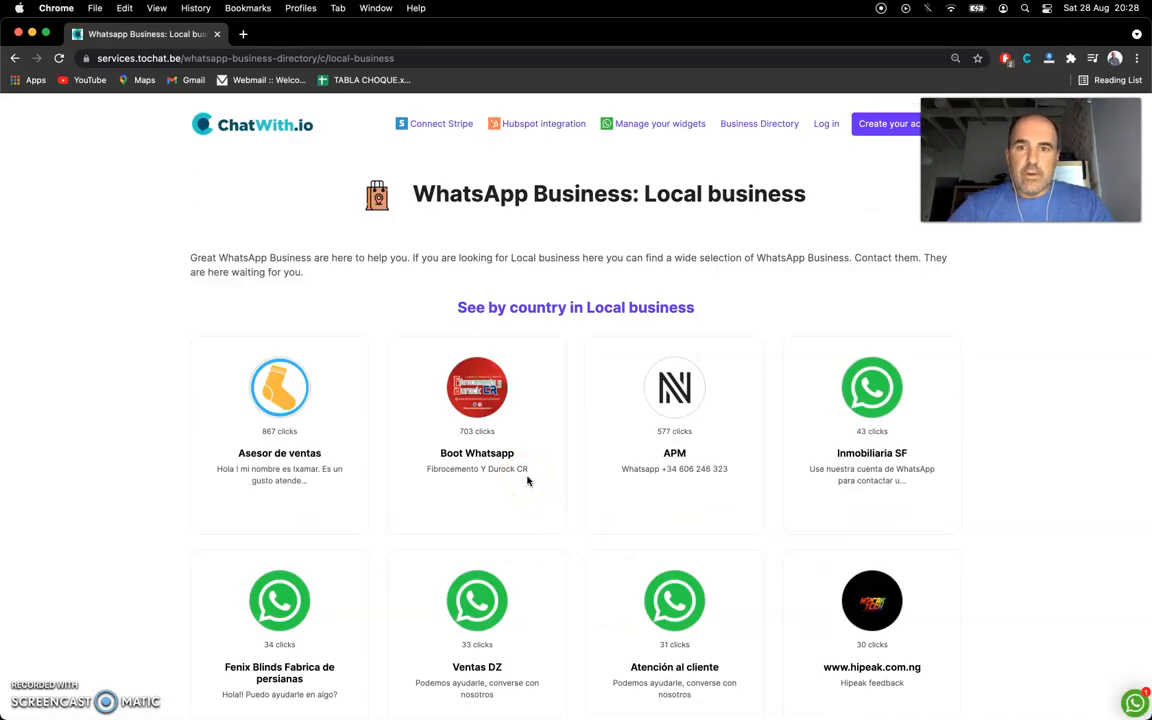
scroll(528, 481, "down", 2)
scroll(528, 481, "down", 5)
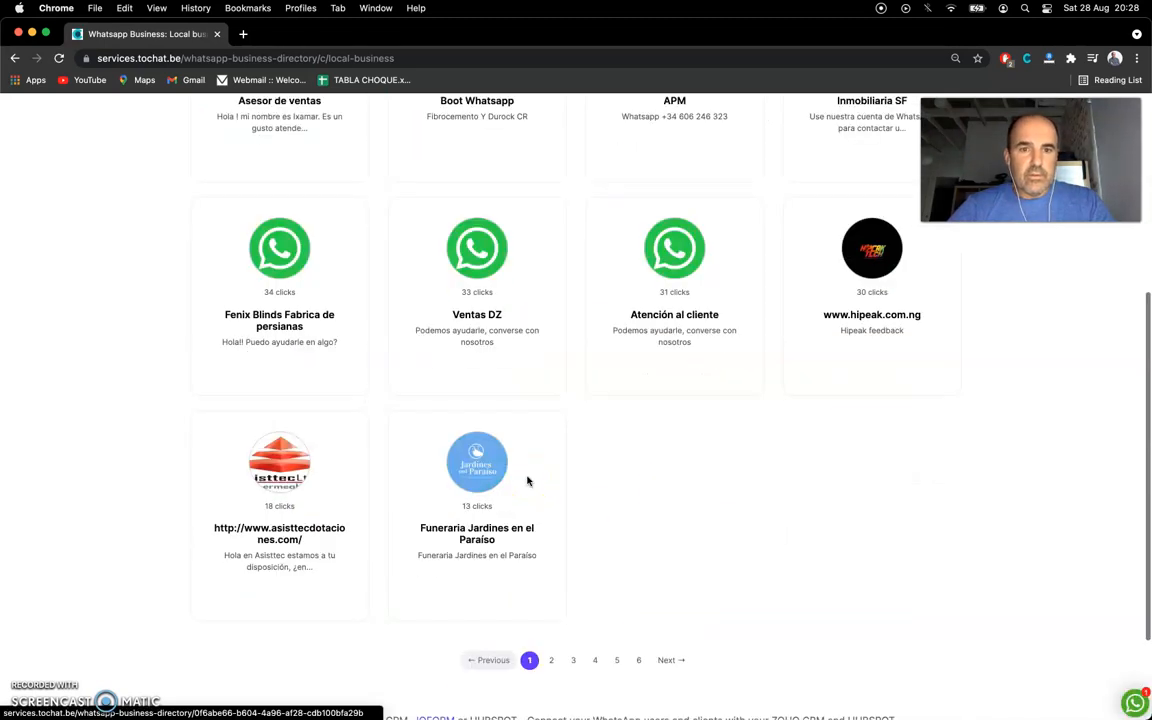
scroll(528, 481, "up", 7)
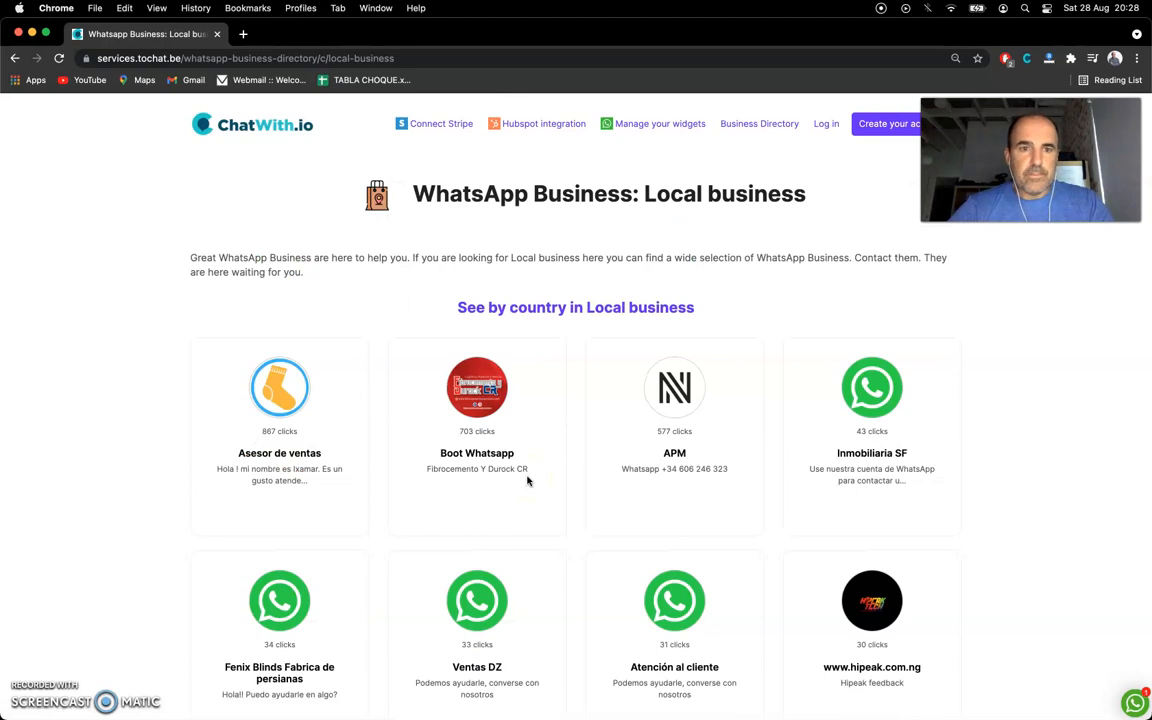
left_click(519, 307)
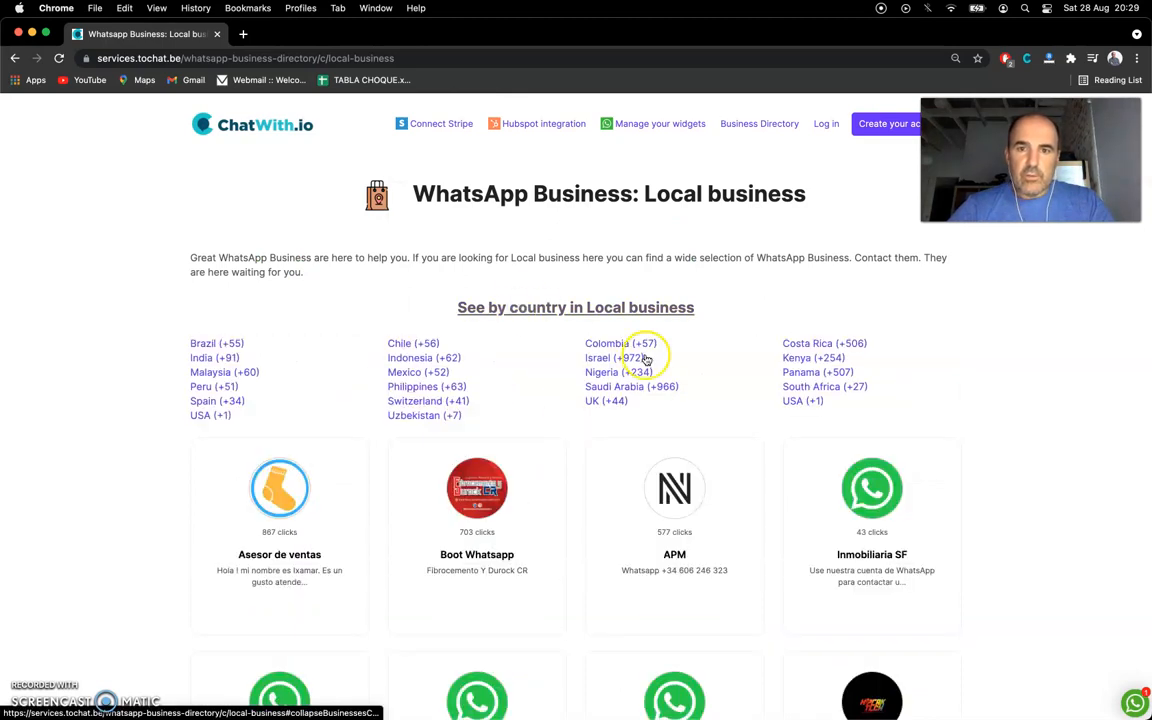
left_click(611, 358)
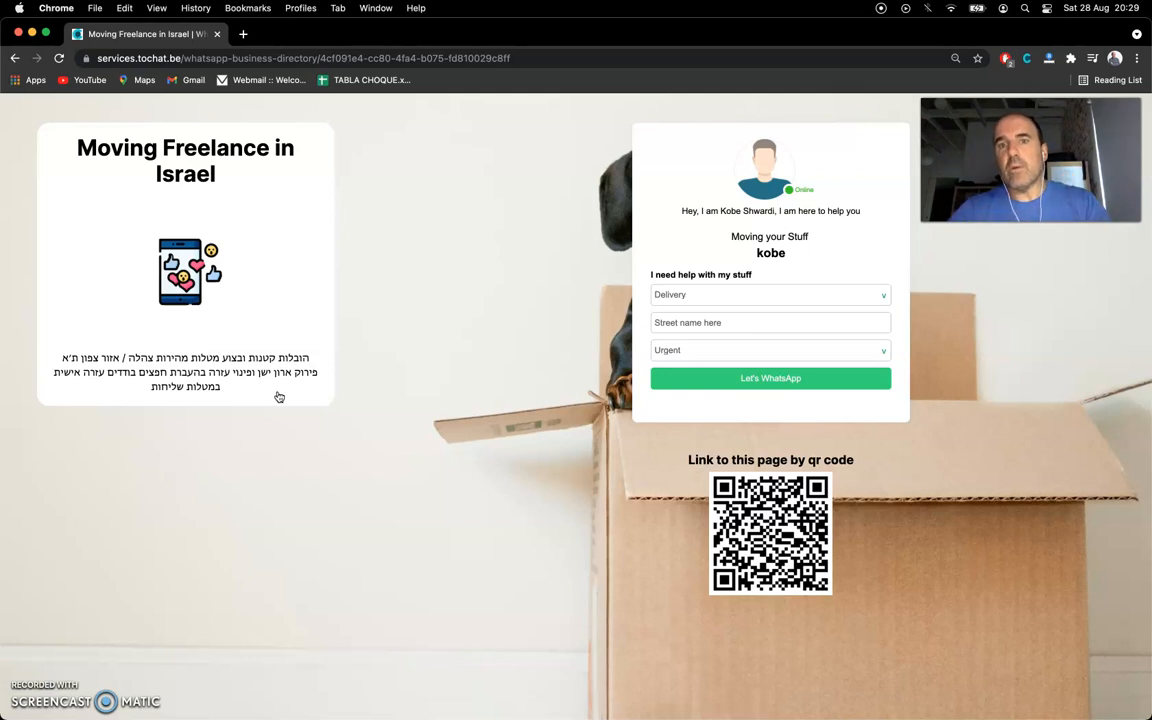
Examine the Hebrew description on the Moving Freelance in Israel landing page and return to the category listings
triple_click(217, 383)
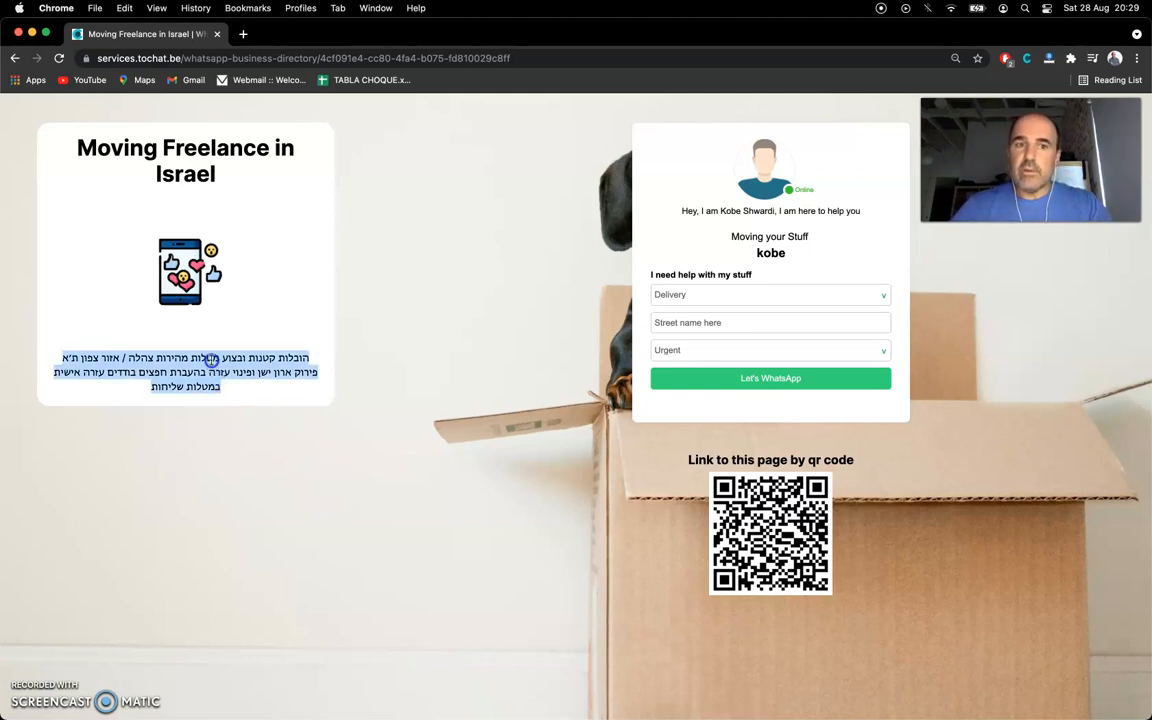
left_click(350, 387)
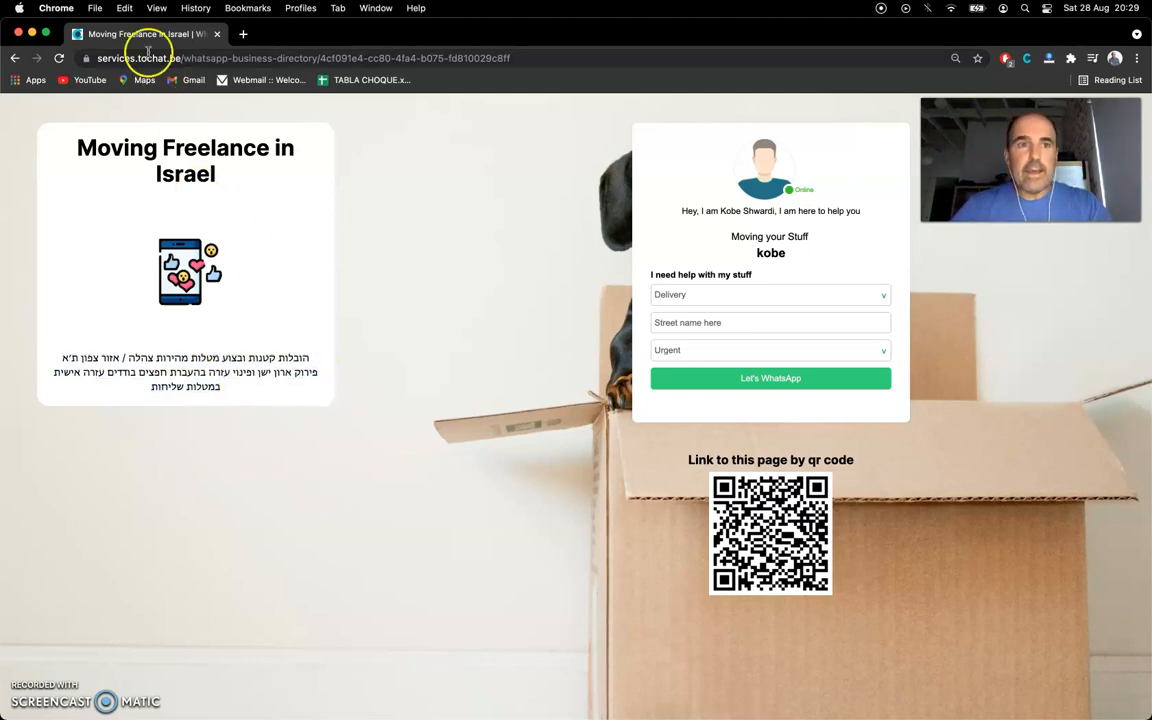
left_click(15, 59)
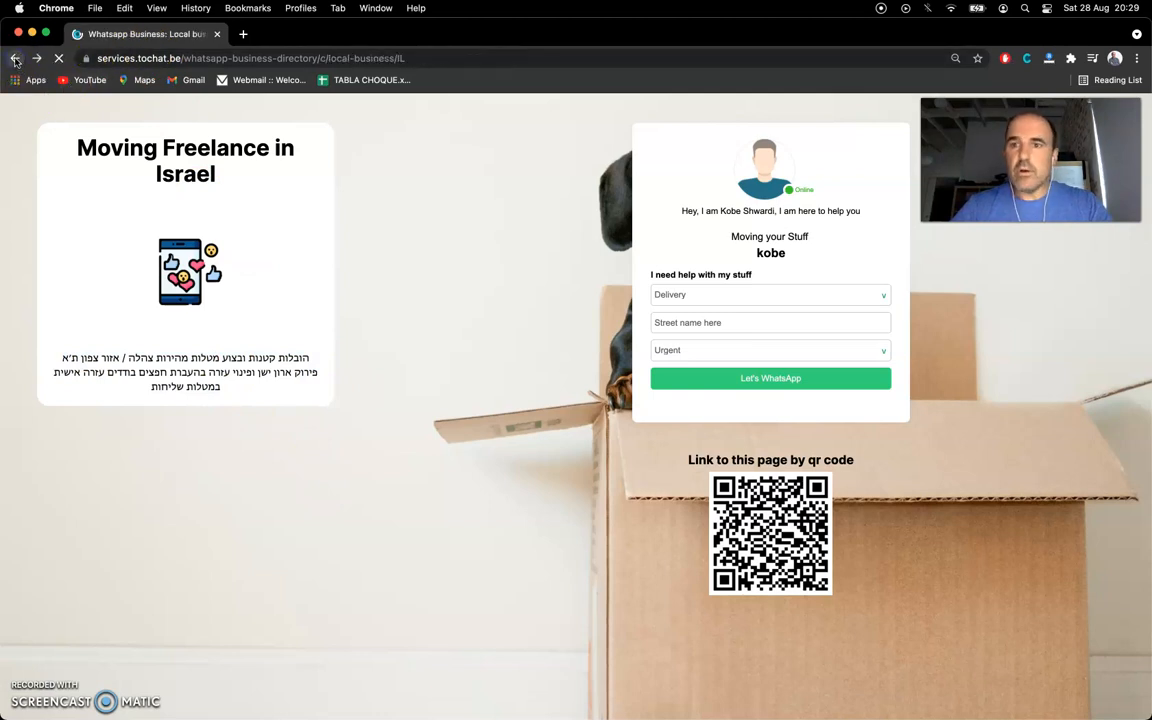
Go to the service's login page, log back in to the account and open the list of widgets
left_click(195, 57)
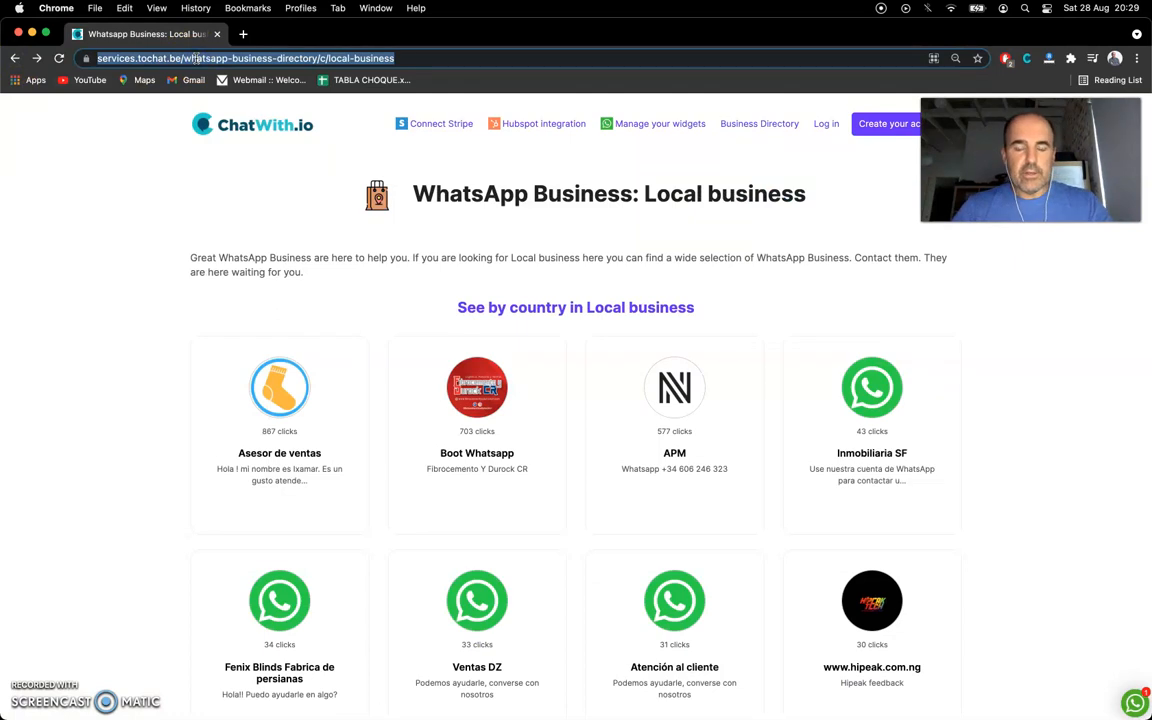
type("ser")
key("Return")
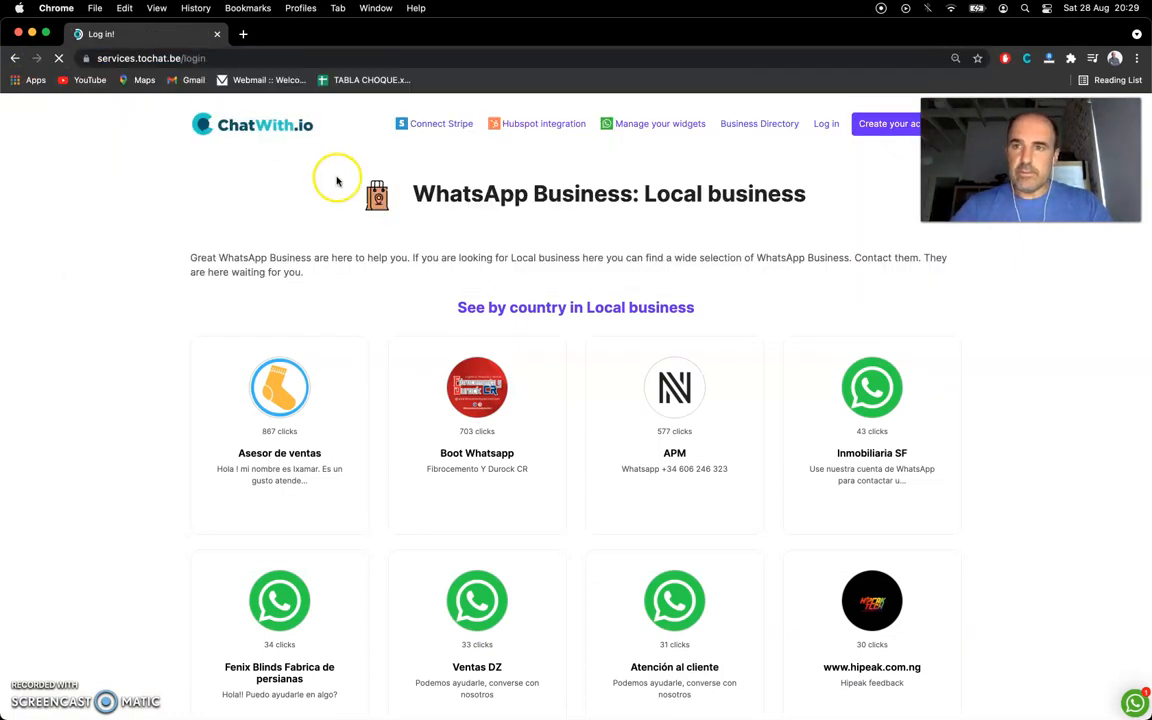
left_click(748, 408)
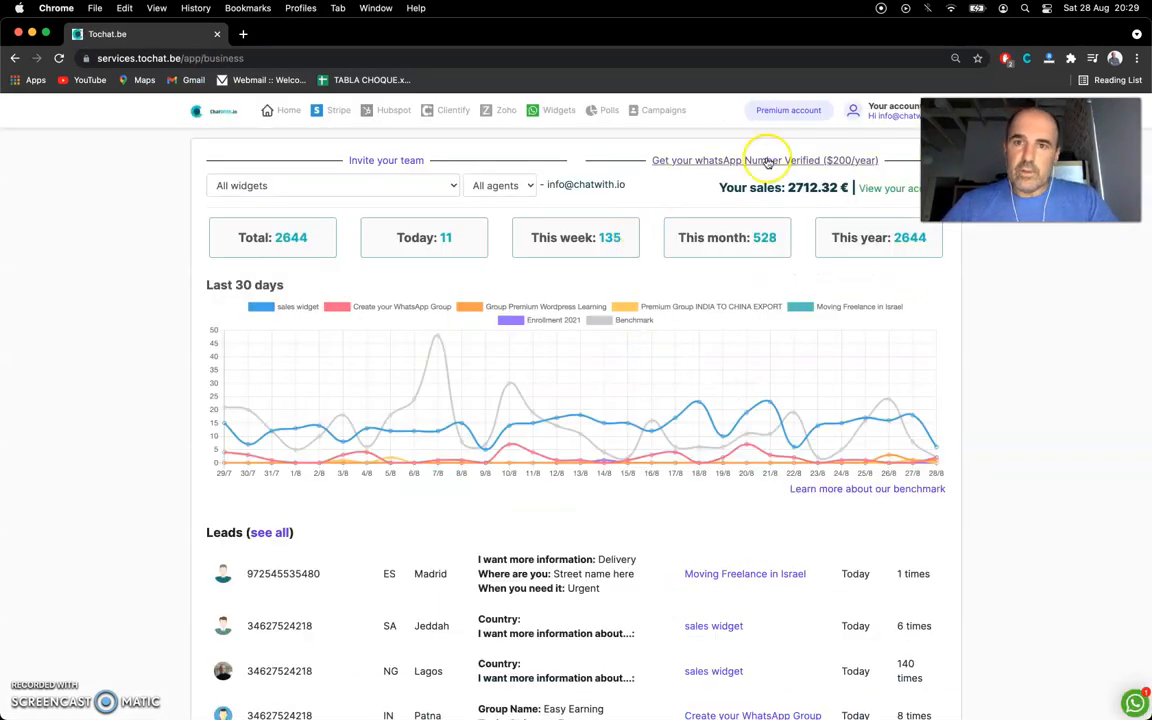
left_click(555, 111)
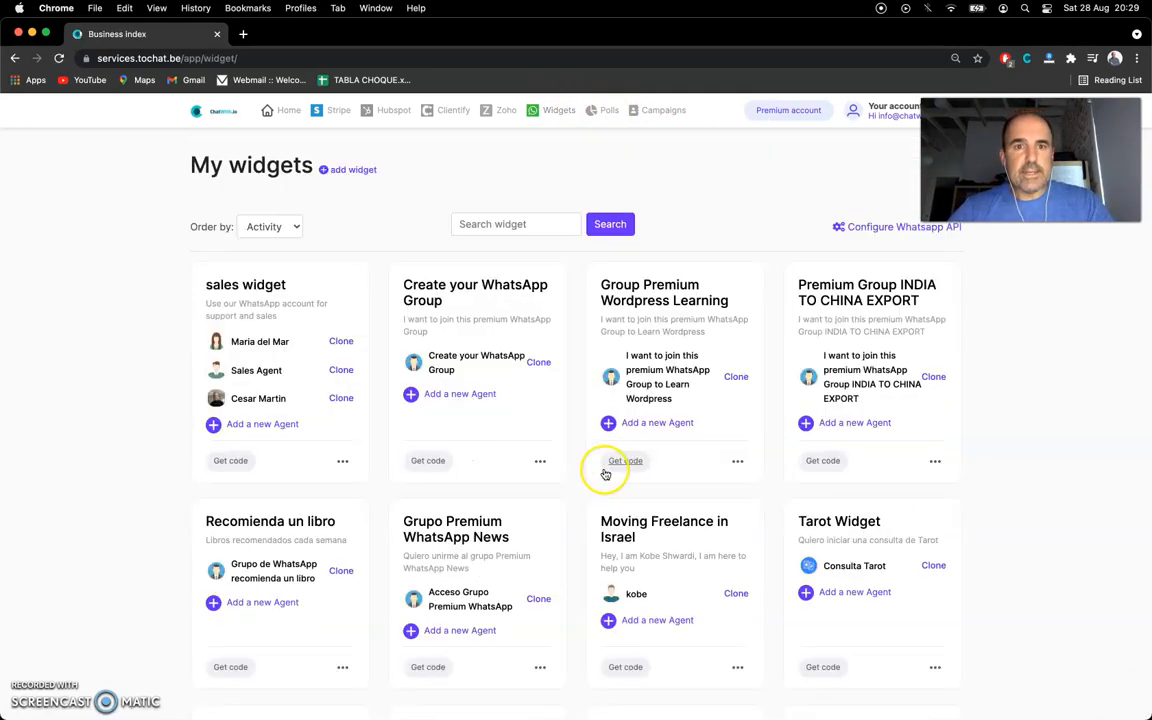
Find the Moving Freelance in Israel widget by searching the page for "movi", and open its display and behaviour settings
key("super+f")
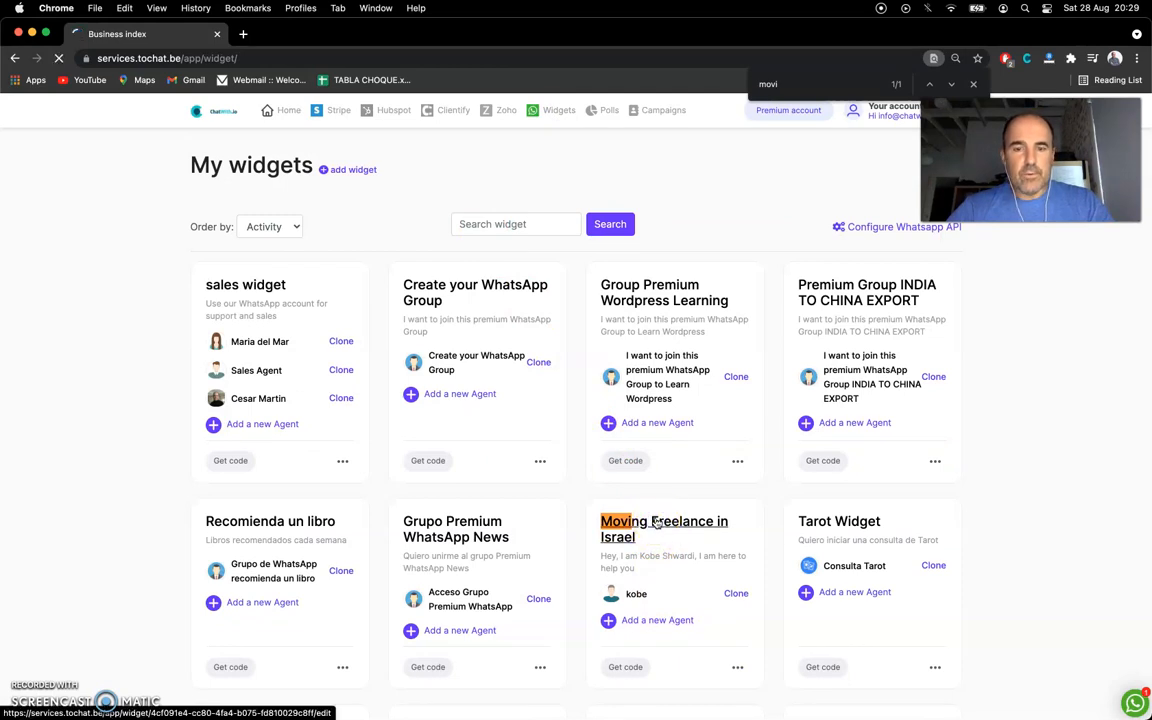
scroll(432, 447, "down", 5)
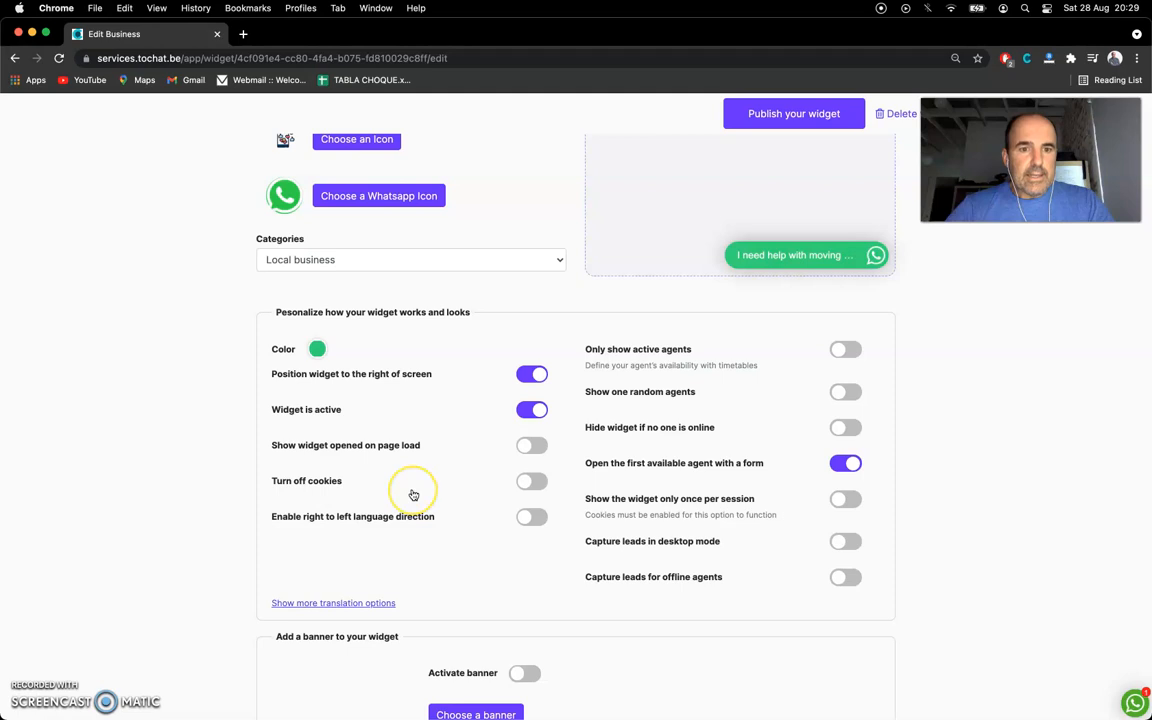
scroll(411, 490, "down", 1)
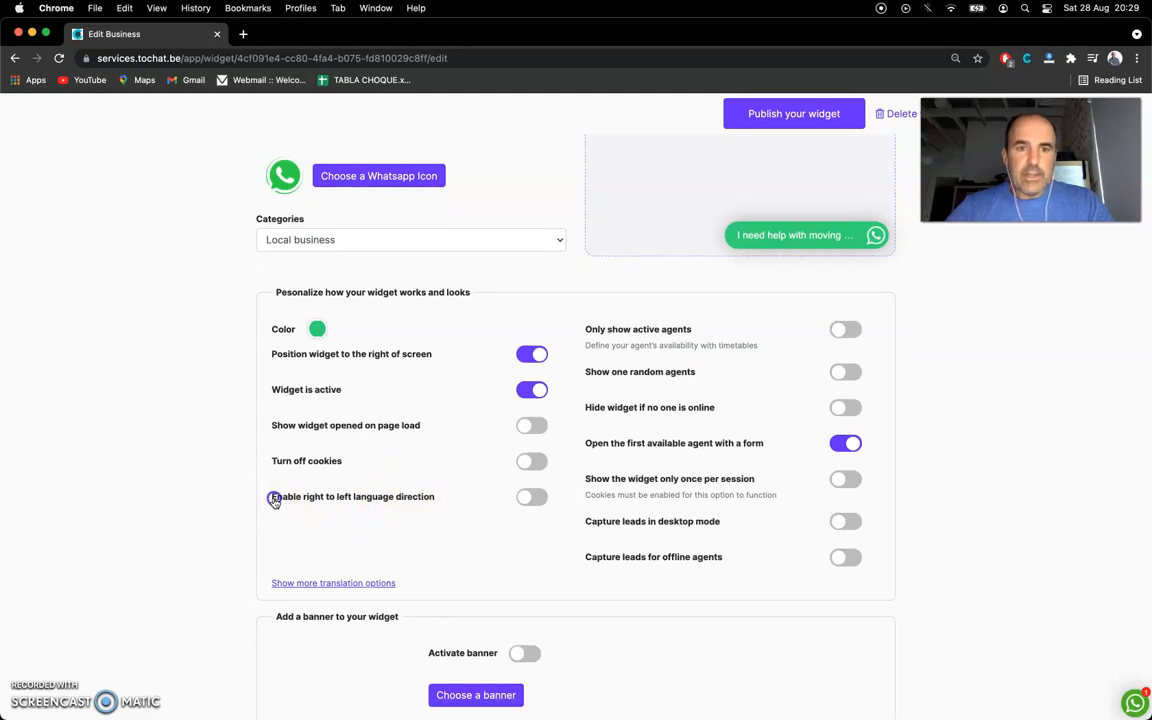
Enable right to left language direction for the Moving Freelance in Israel widget and publish it
left_click_drag(268, 497, 459, 499)
left_click(532, 497)
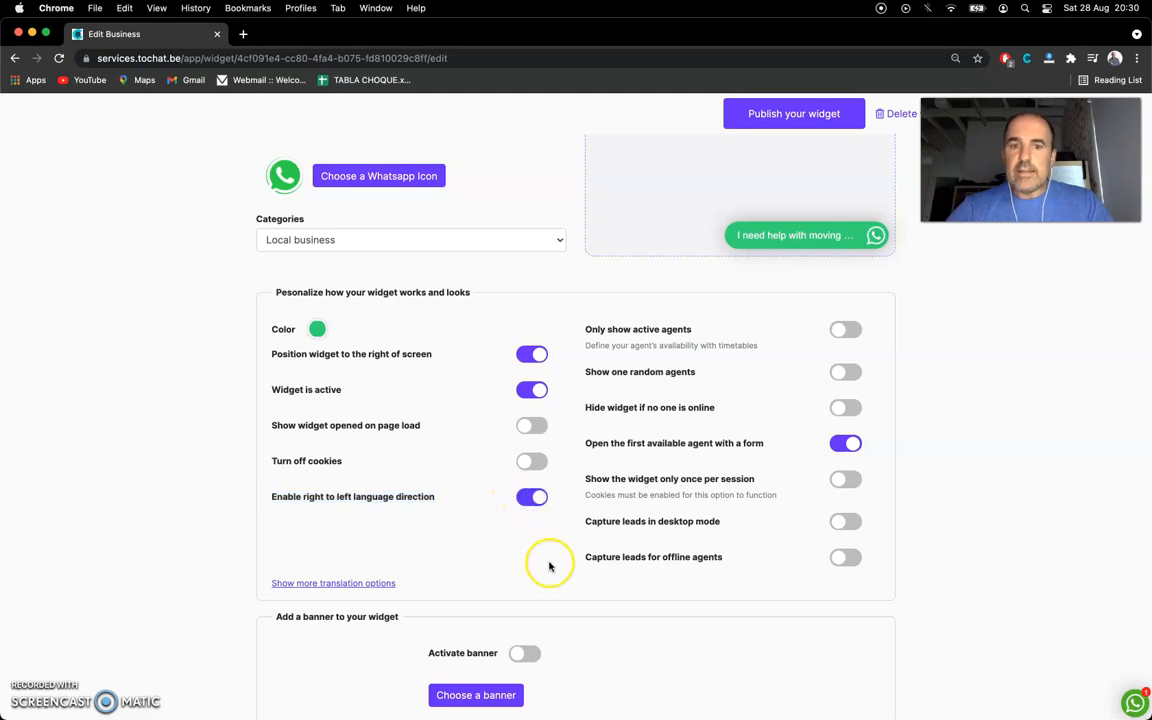
scroll(548, 566, "down", 2)
scroll(548, 568, "down", 3)
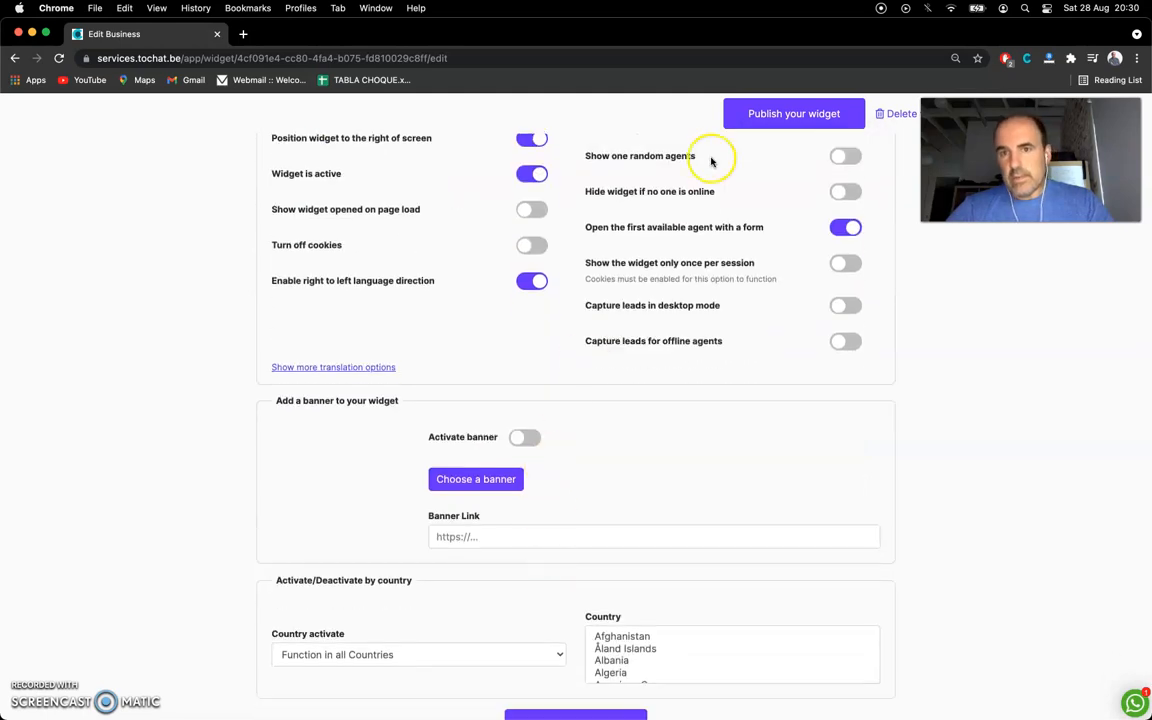
left_click(765, 118)
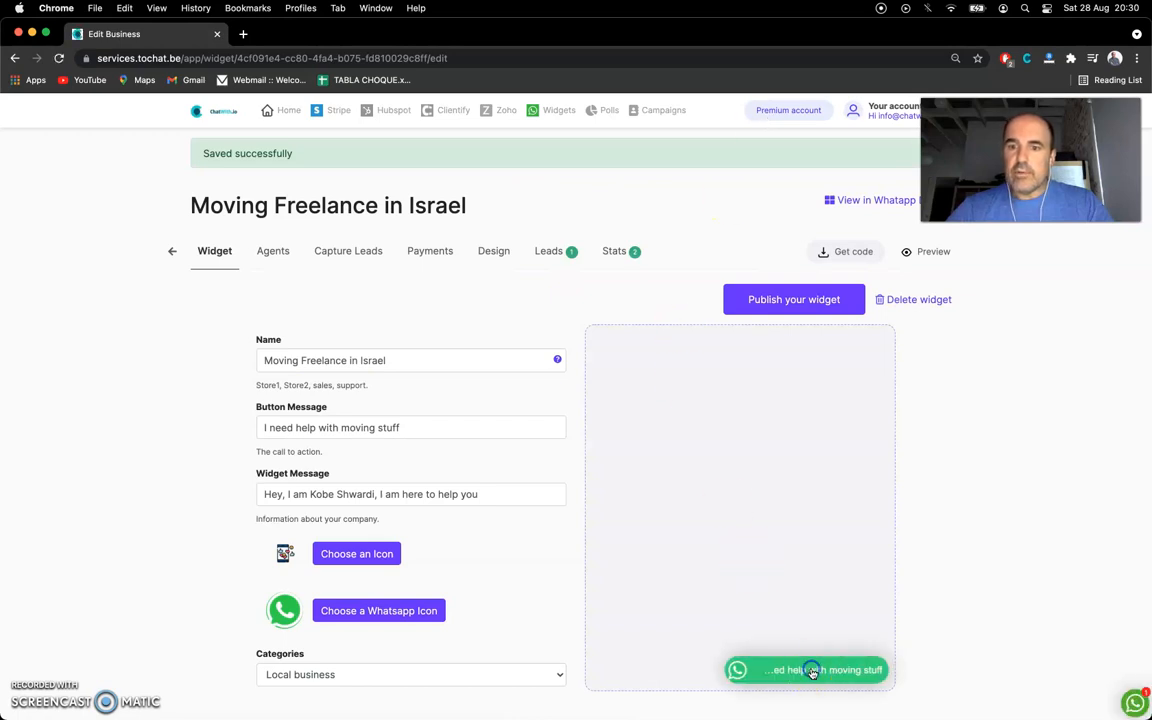
Open the chat form in the widget preview to examine its right-to-left layout, and close it again
left_click(810, 671)
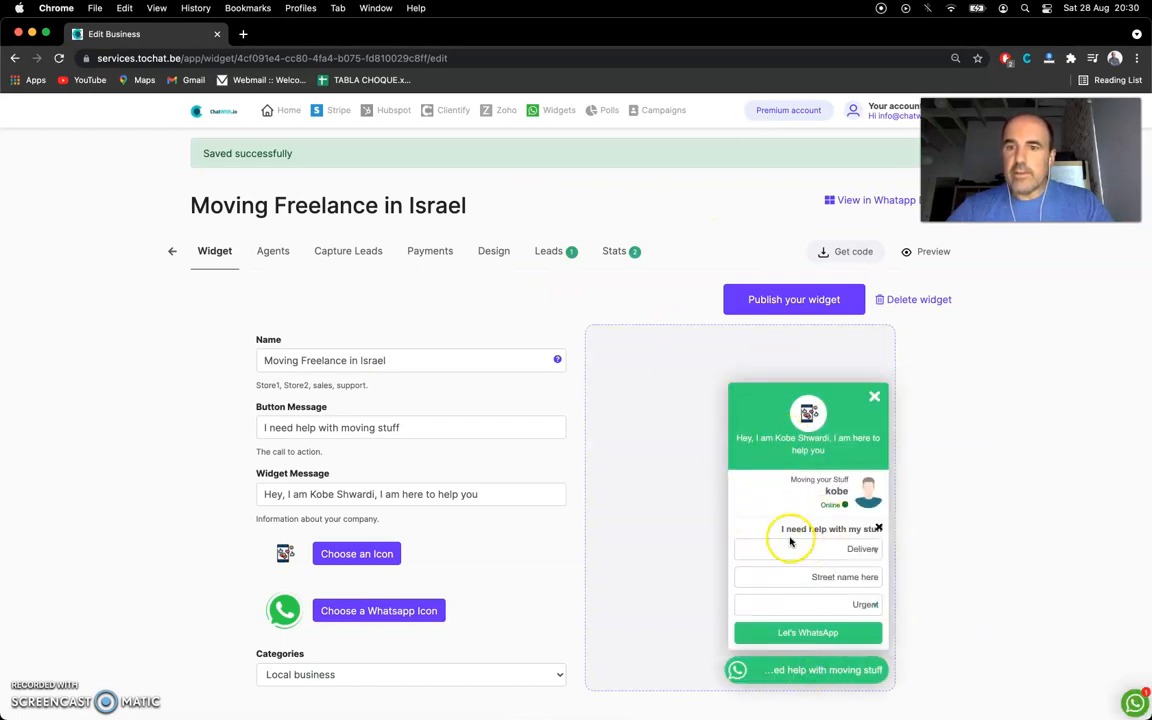
left_click(803, 474)
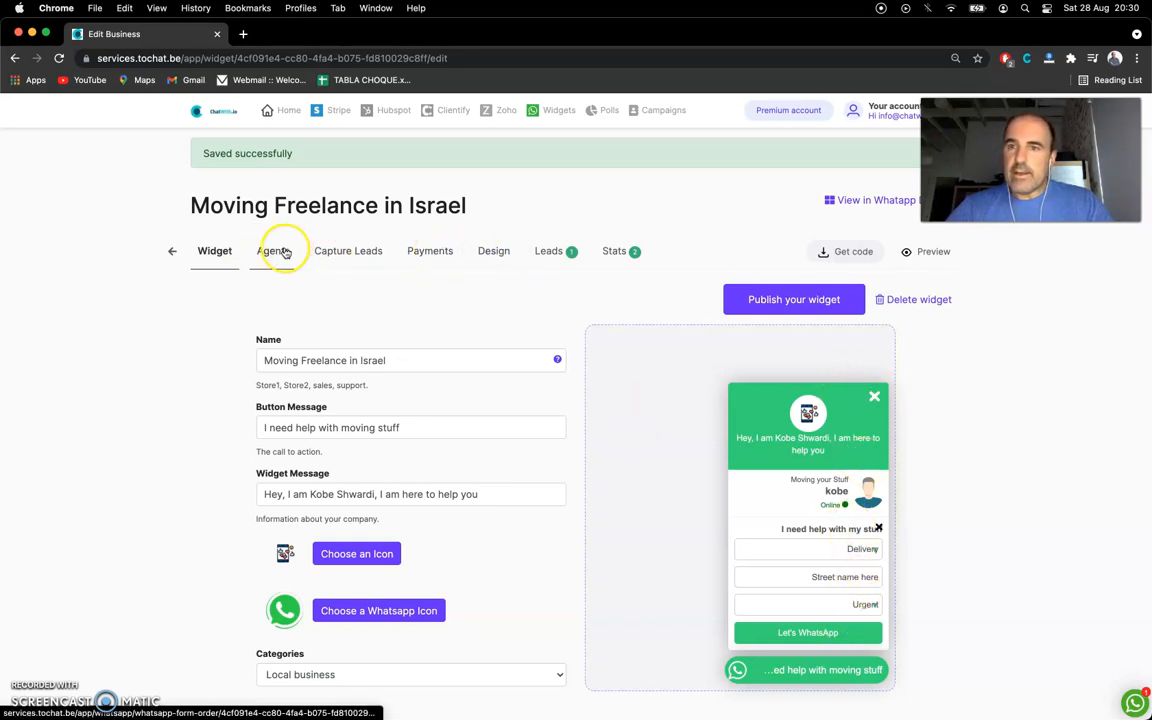
left_click(875, 396)
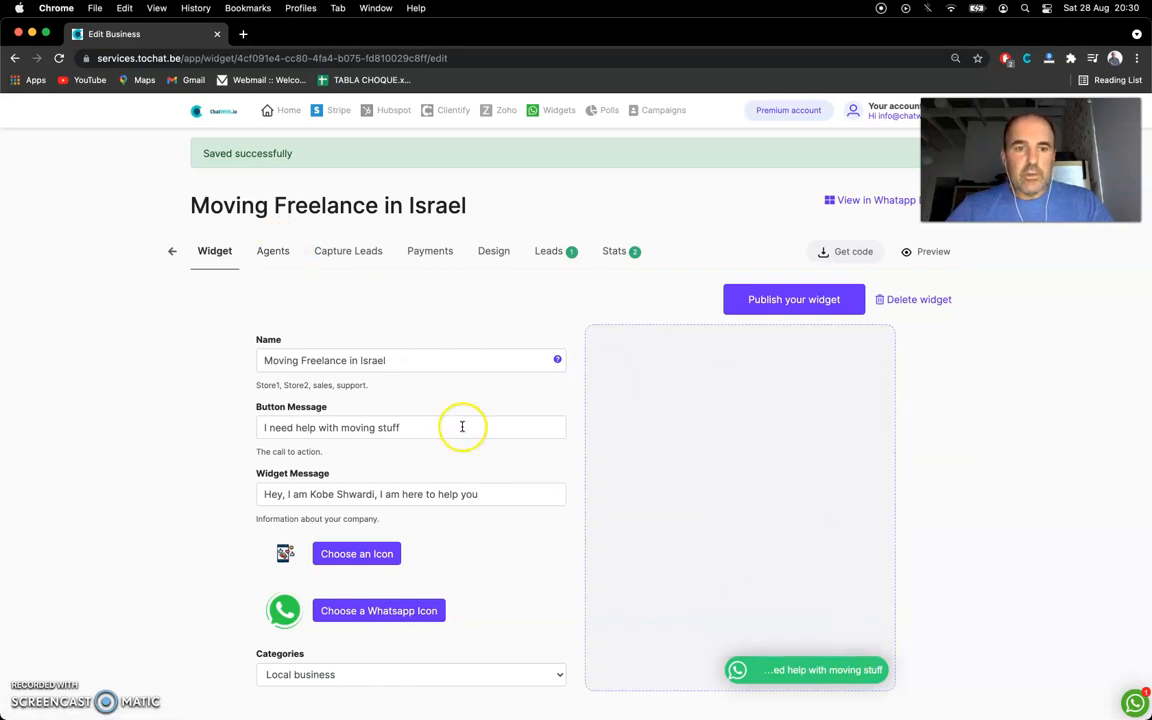
Turn off right to left language direction for the widget and publish it again
scroll(462, 427, "down", 10)
left_click(527, 357)
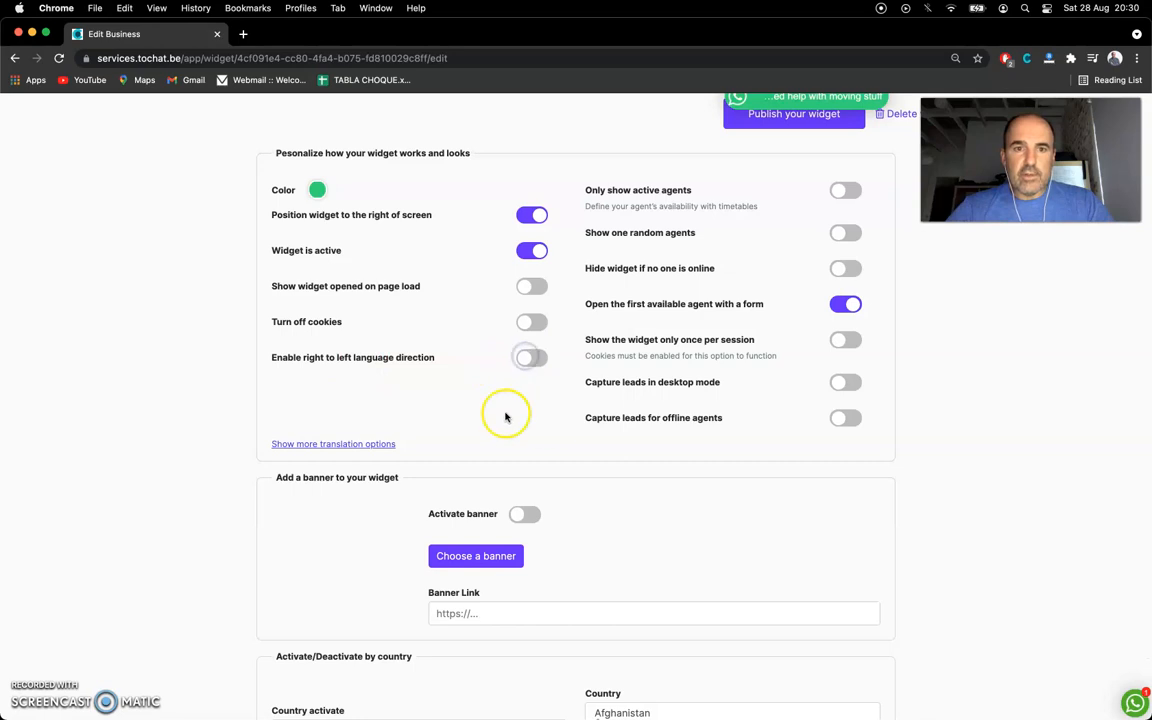
scroll(517, 637, "down", 3)
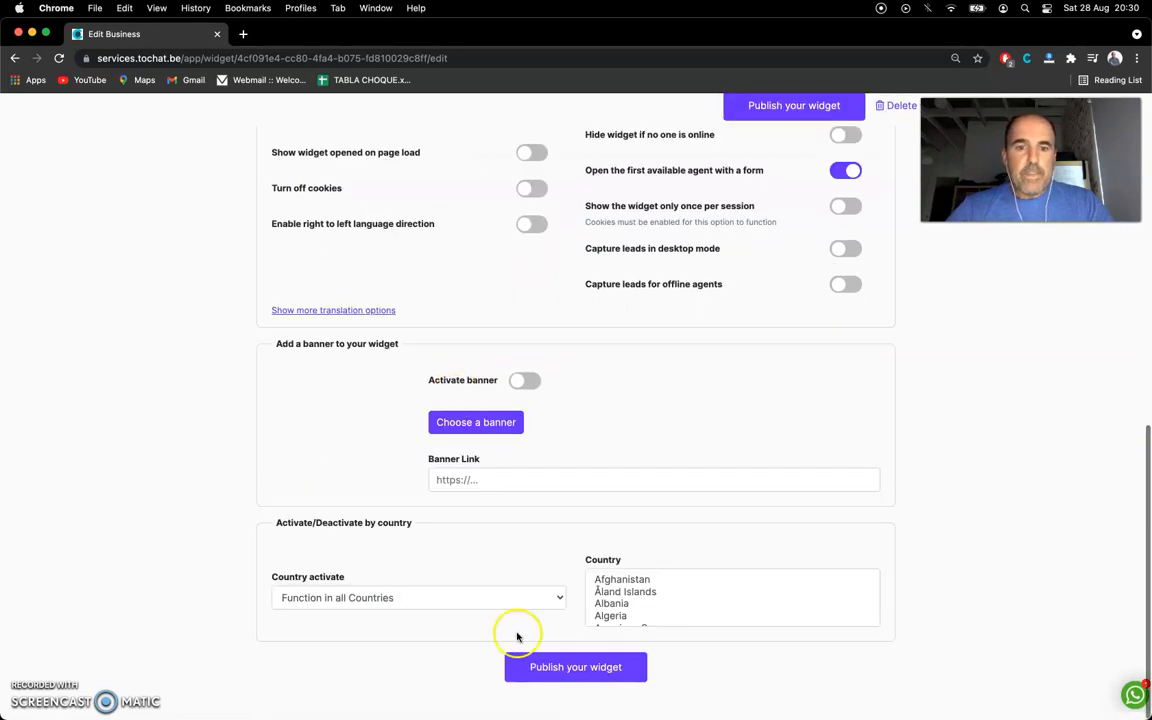
left_click(540, 670)
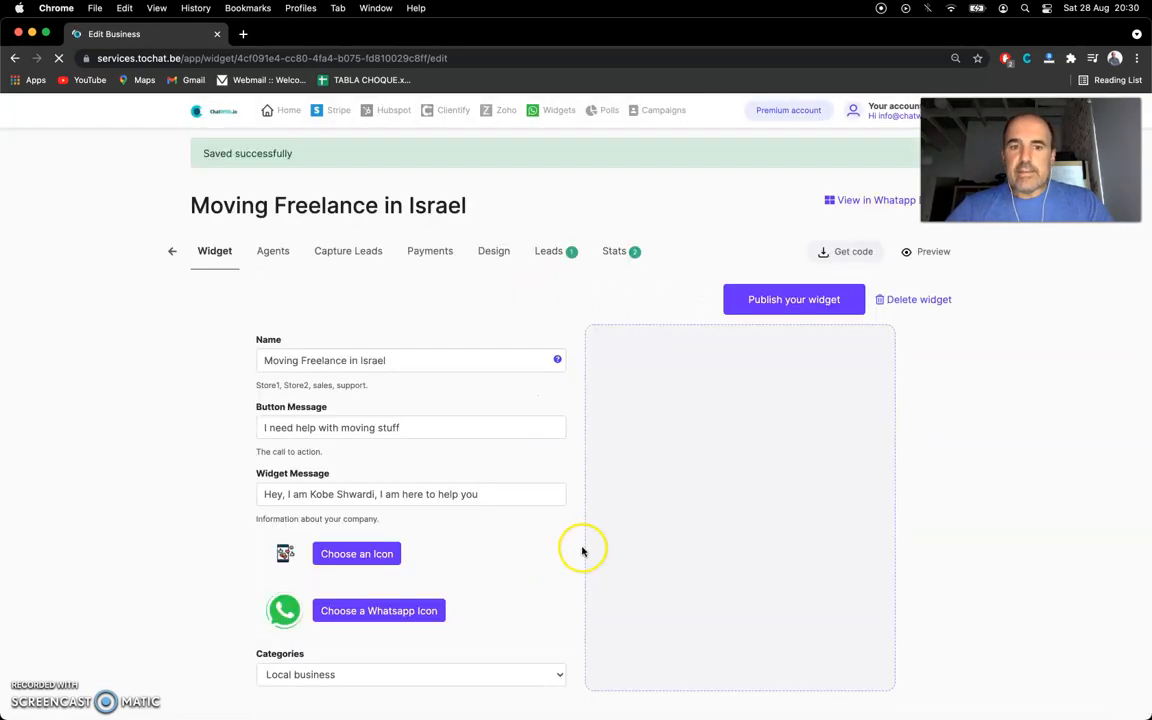
Open the widget's agent for editing and examine its contact details, country activation, form preview and embed code
left_click(273, 252)
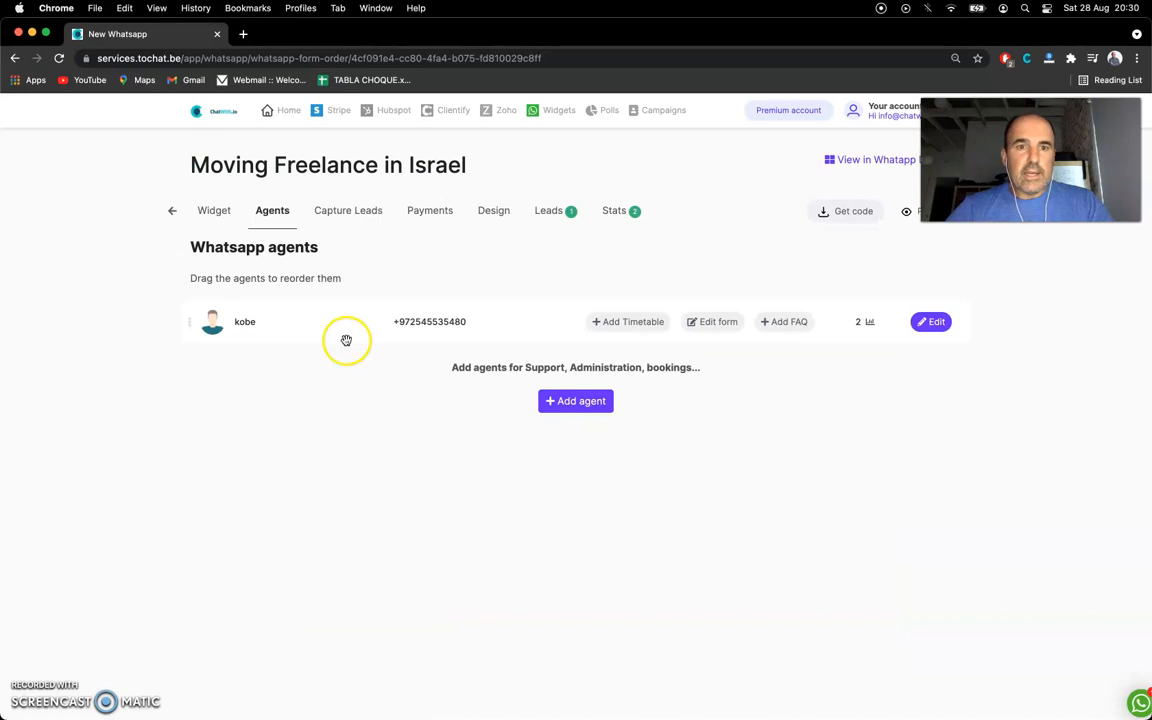
left_click(932, 322)
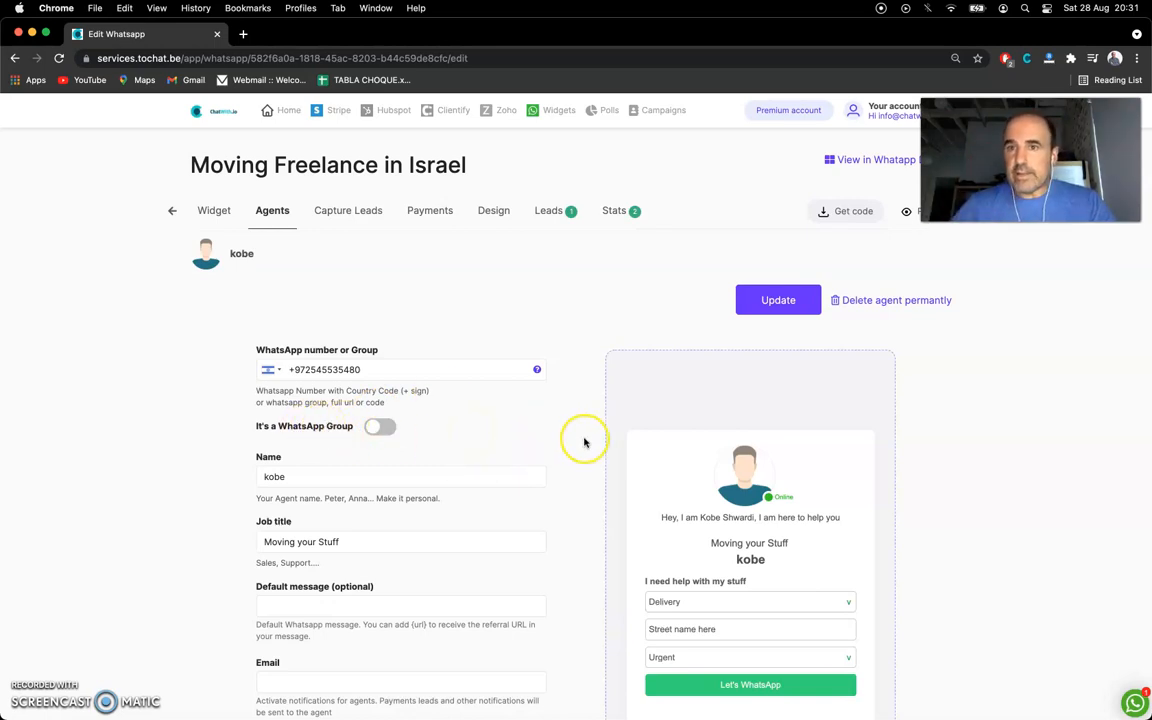
scroll(585, 442, "down", 1)
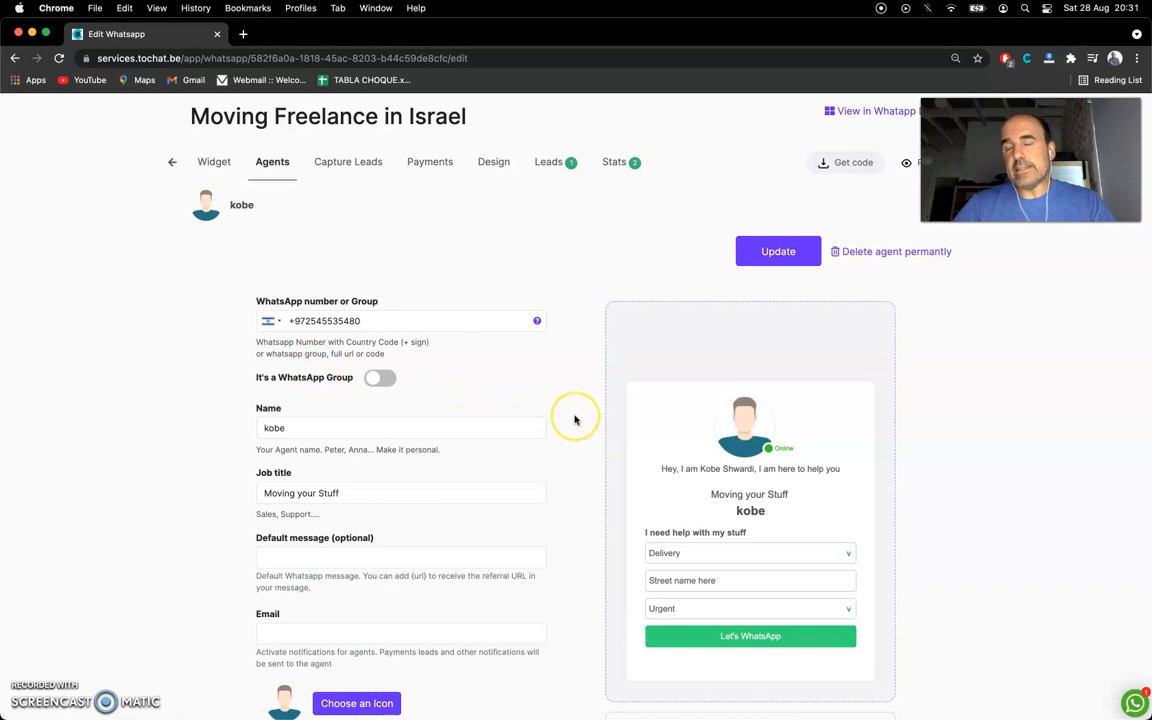
scroll(575, 420, "down", 1)
scroll(575, 420, "down", 5)
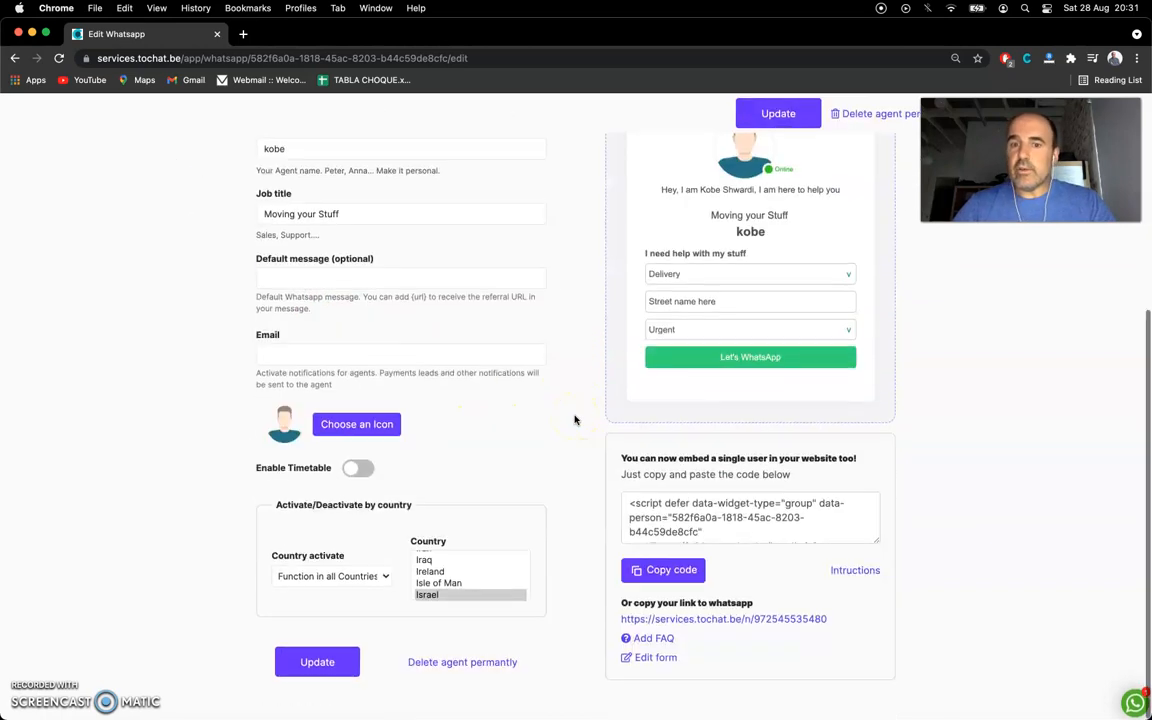
scroll(575, 420, "up", 7)
left_click(571, 342)
scroll(594, 358, "down", 7)
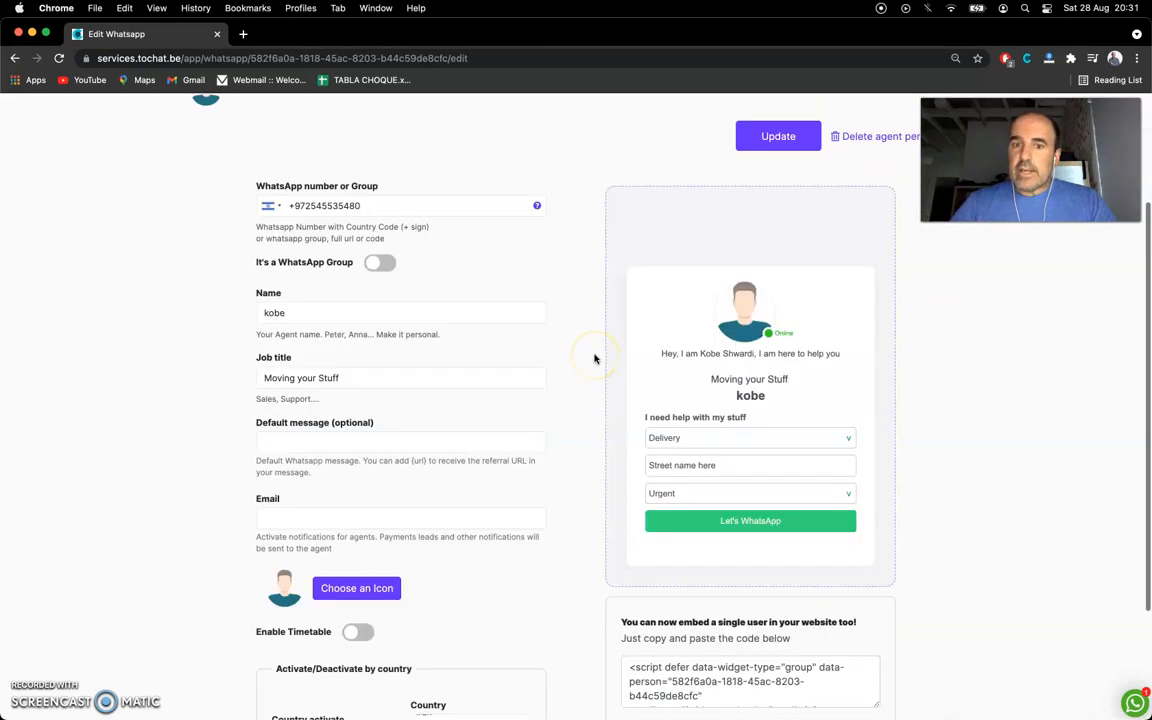
Highlight the agent's direct WhatsApp link below the embed code and return to the agent's main details
left_click_drag(828, 619, 617, 620)
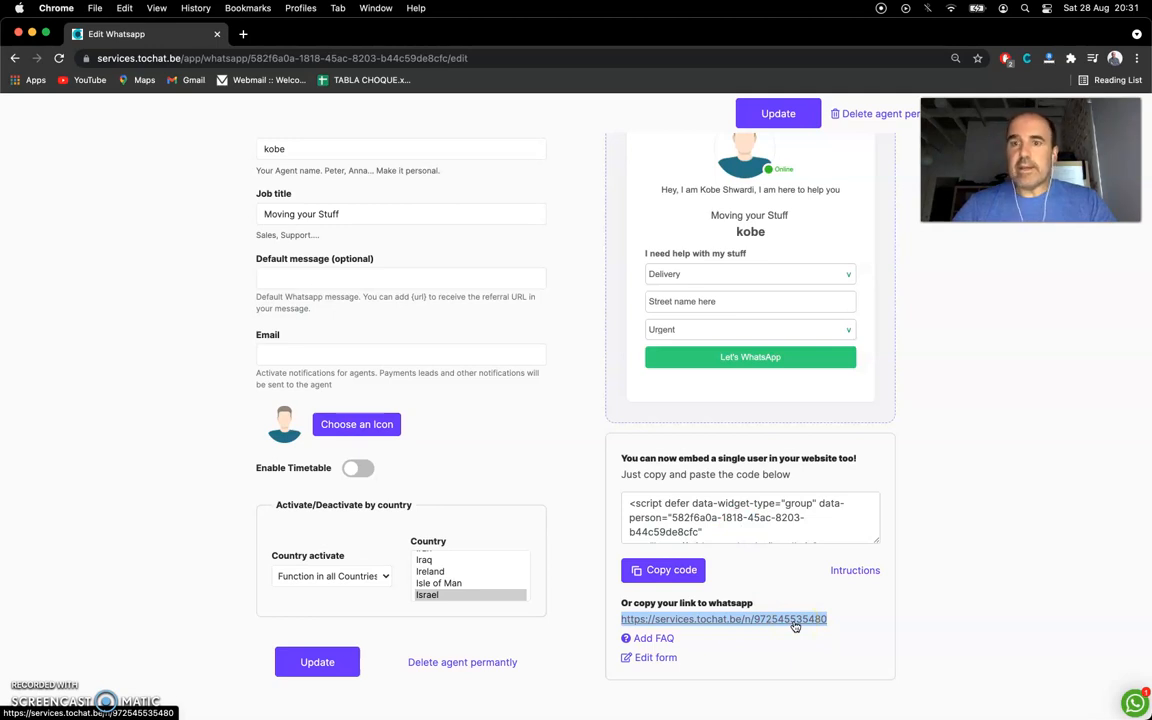
scroll(599, 424, "up", 5)
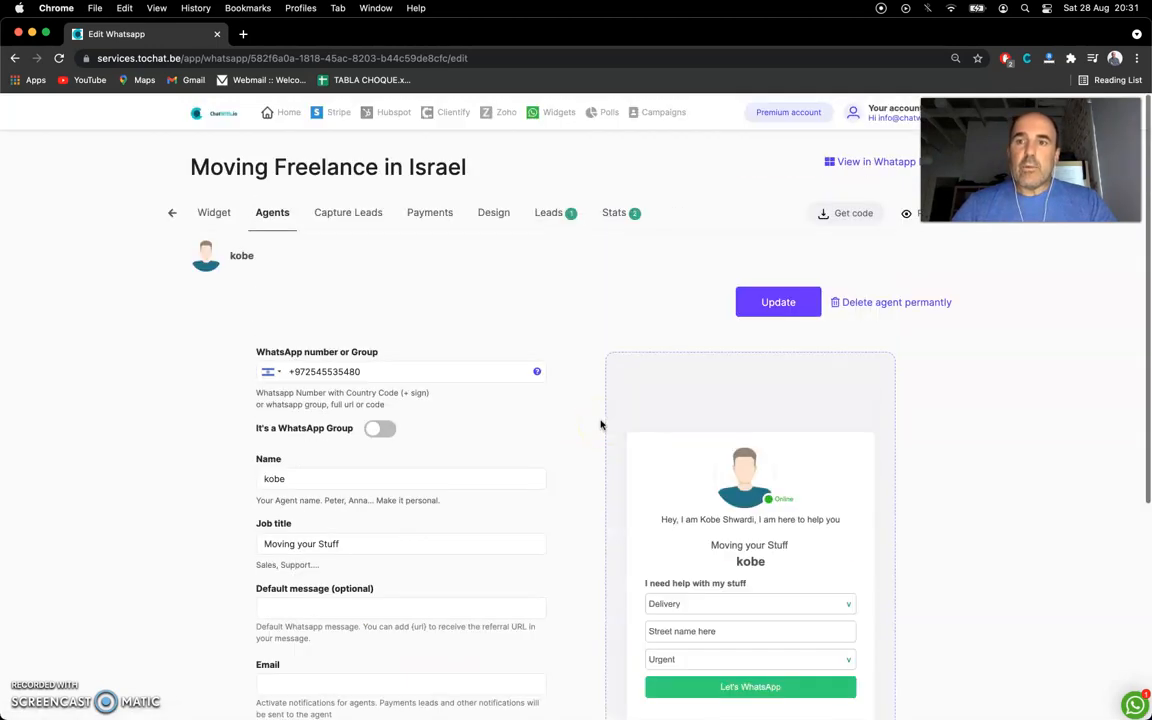
left_click(592, 481)
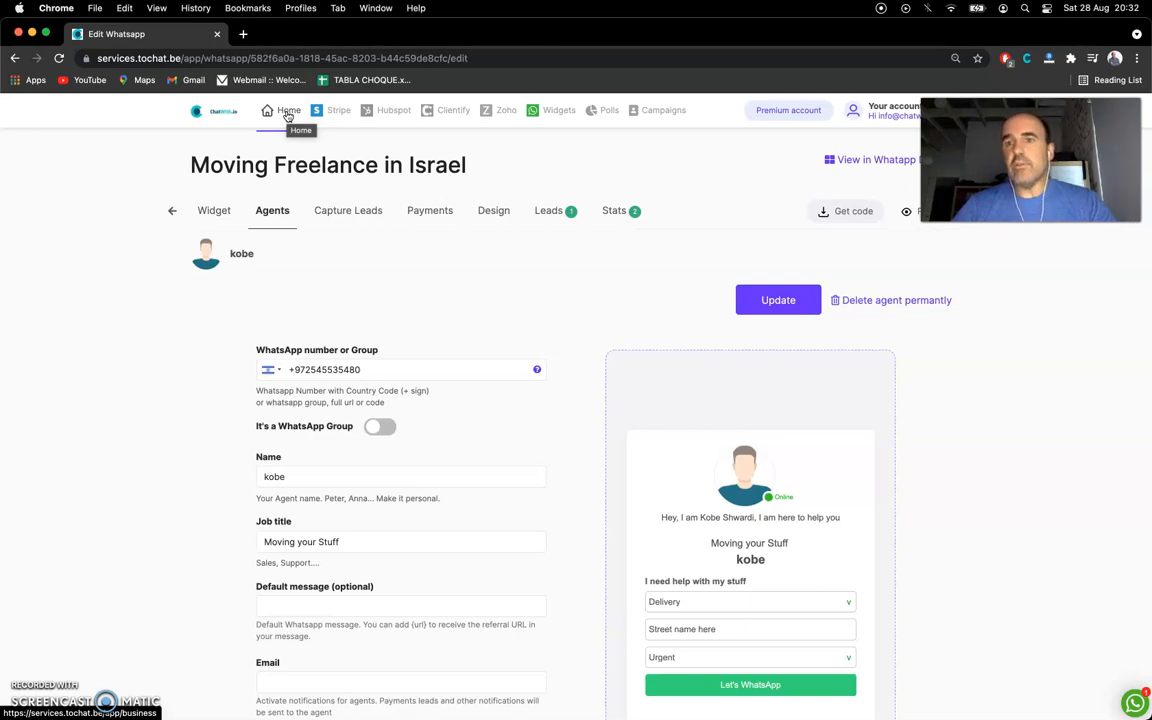
Open the tochat website in a new tab and go to its news articles about WhatsApp links
left_click(243, 34)
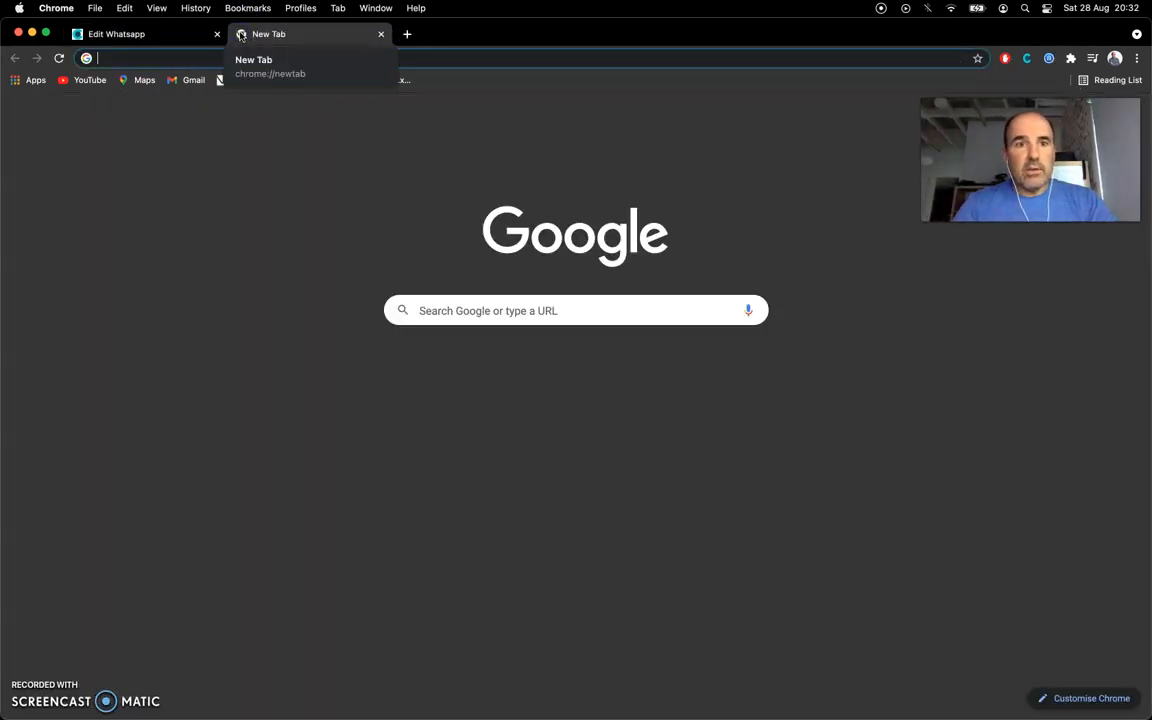
type("tochat")
key("Return")
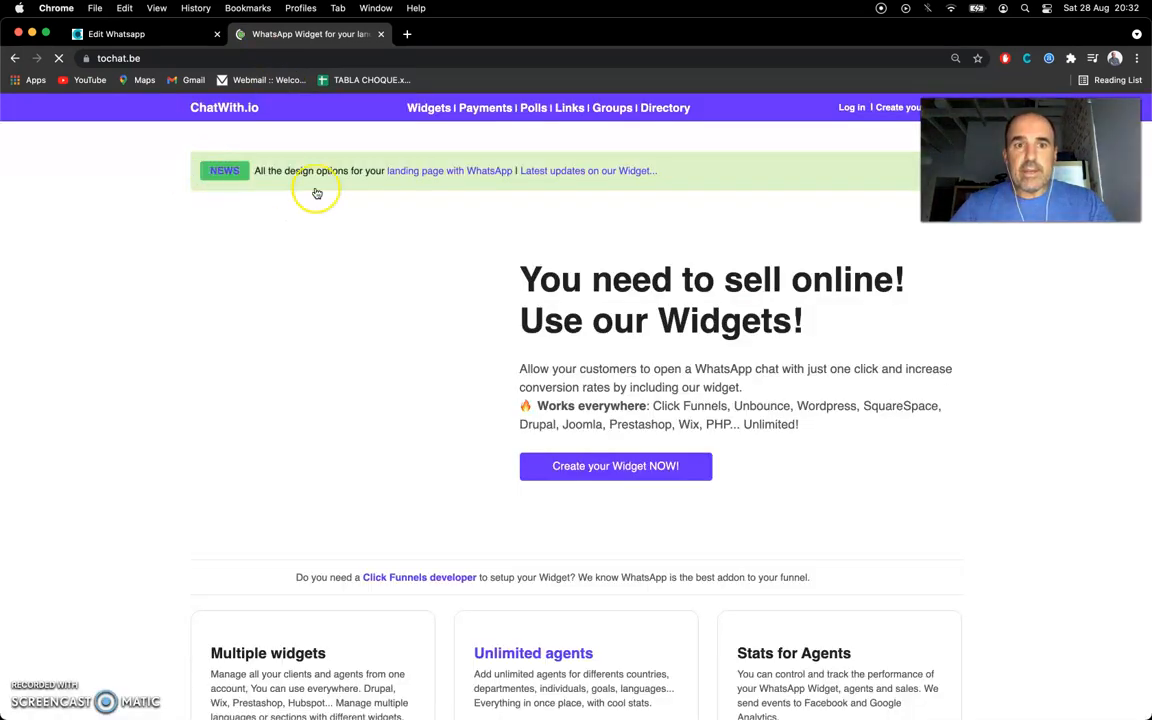
left_click(223, 174)
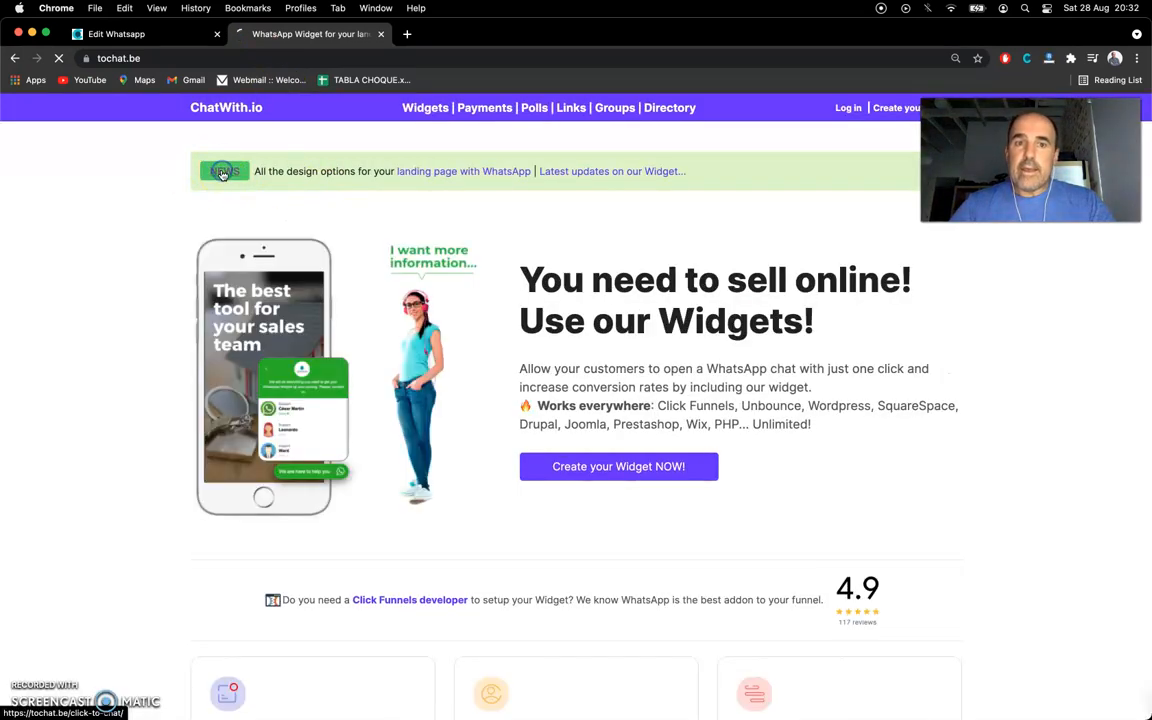
left_click(361, 230)
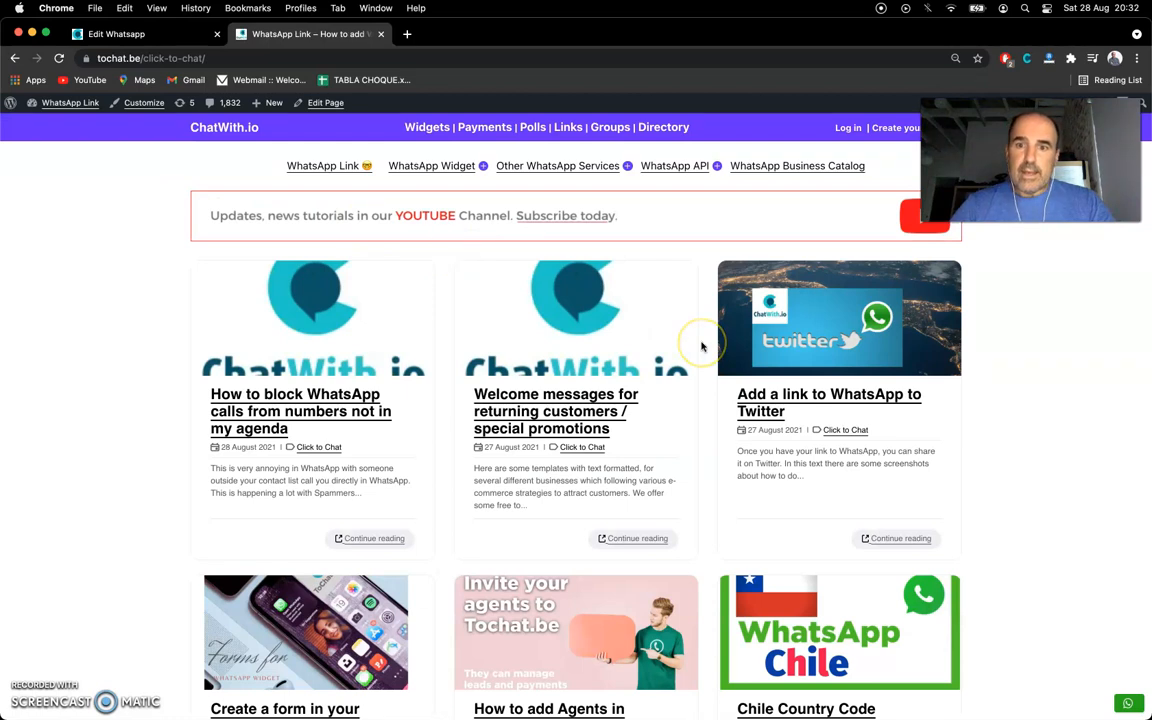
Look through the article list down to the support languages and choose the English version
scroll(701, 346, "down", 1)
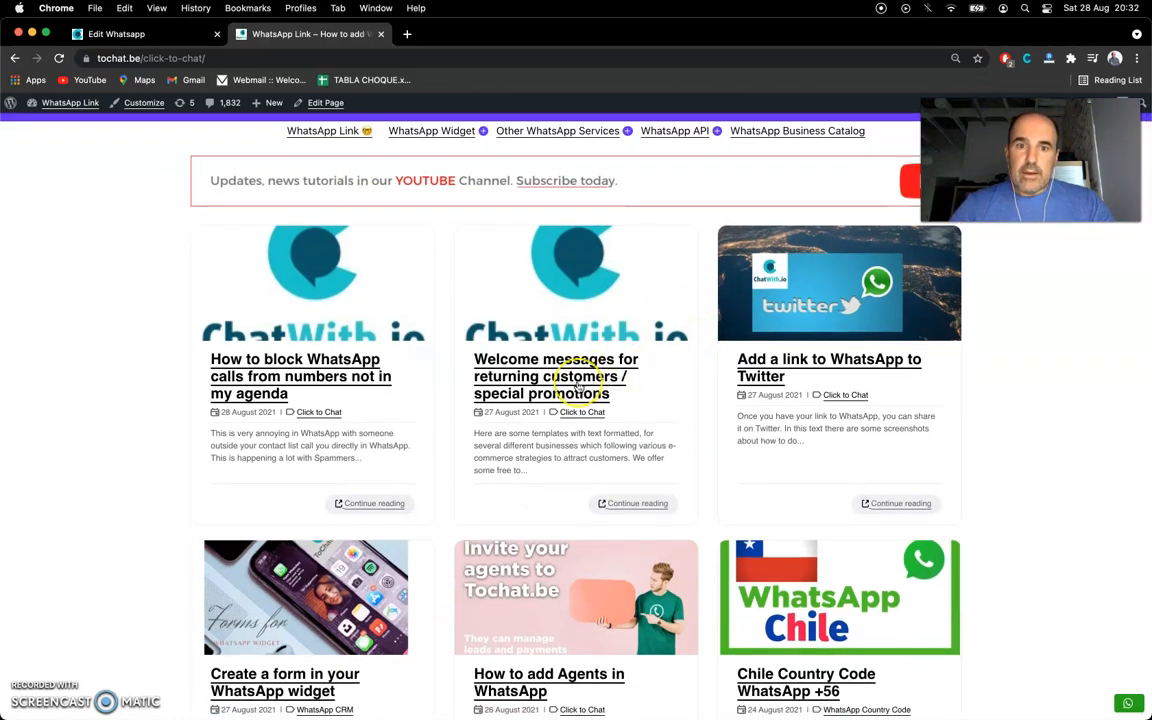
scroll(578, 388, "down", 5)
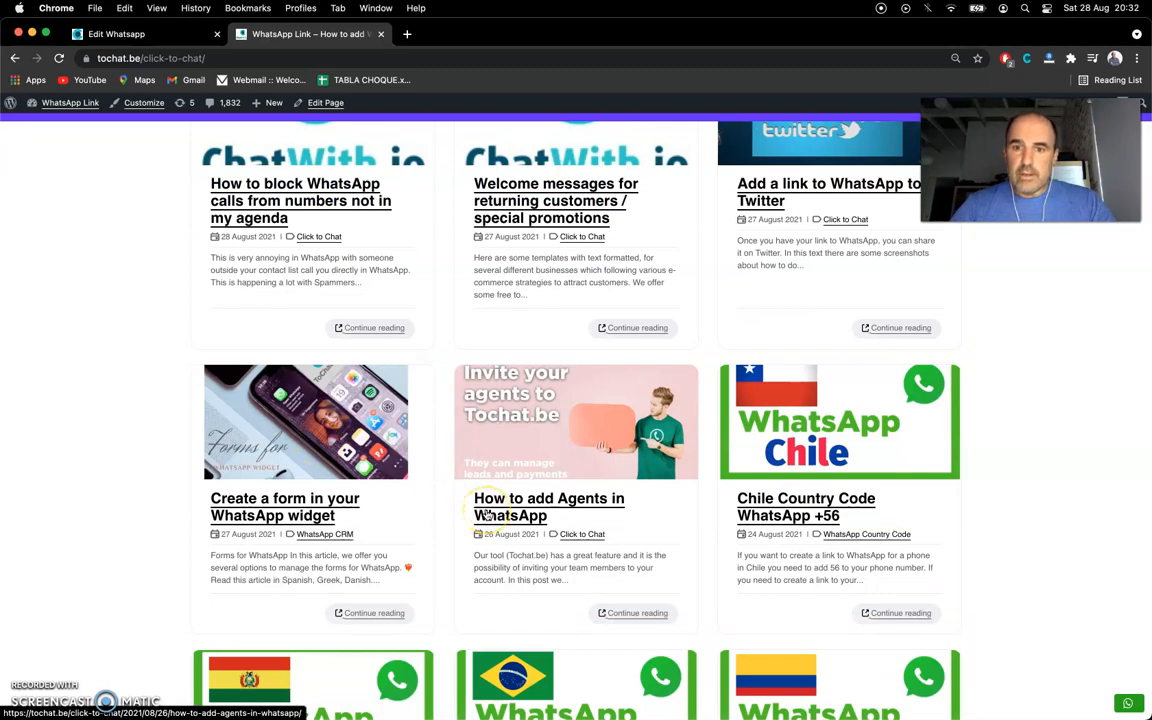
scroll(487, 514, "down", 15)
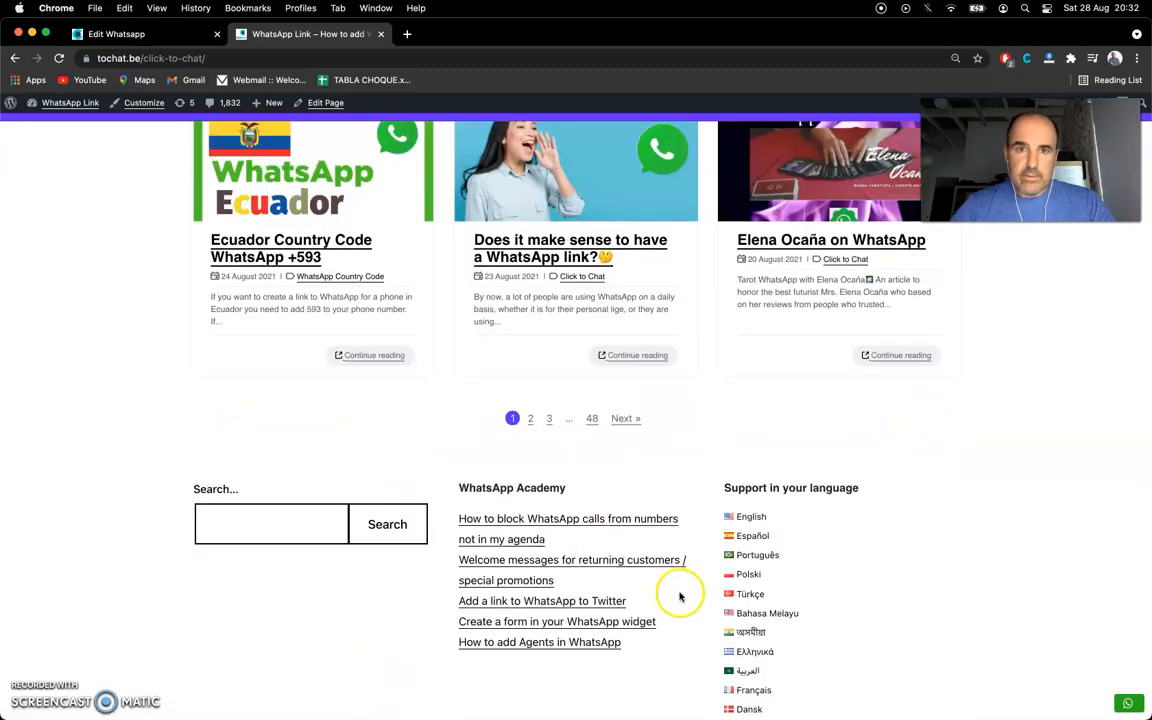
left_click(748, 516)
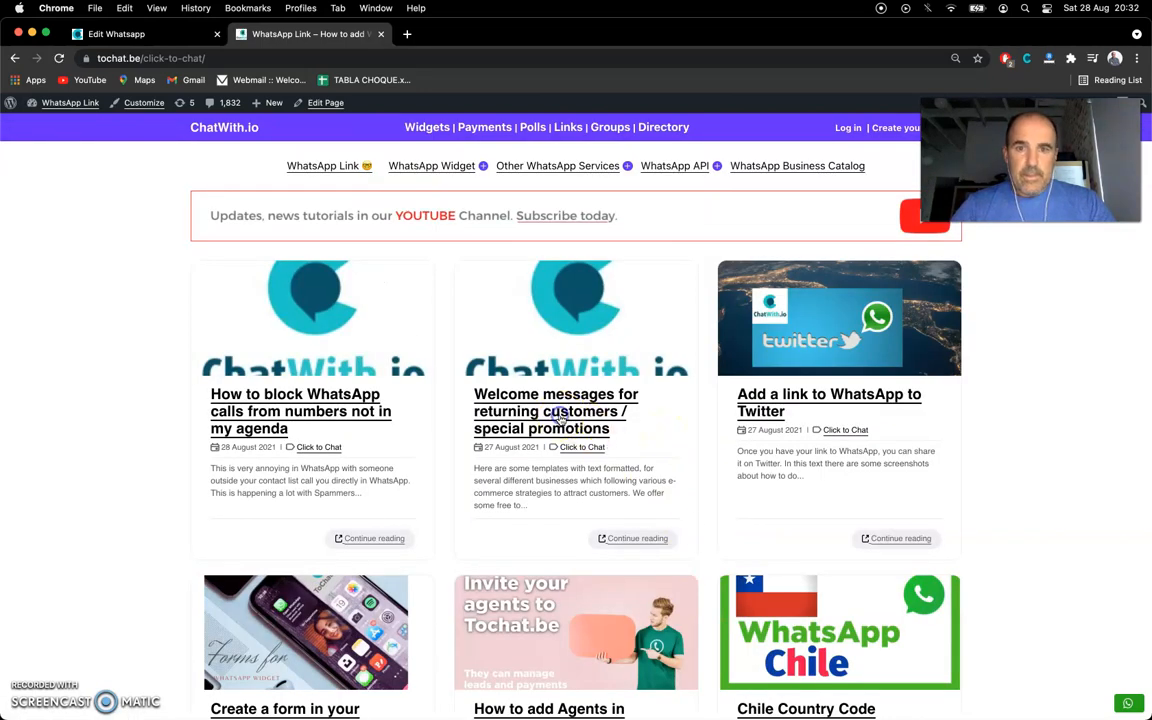
Open the article on welcome messages for returning customers and examine the cloth e-shop questions and order confirmation text
left_click(560, 415)
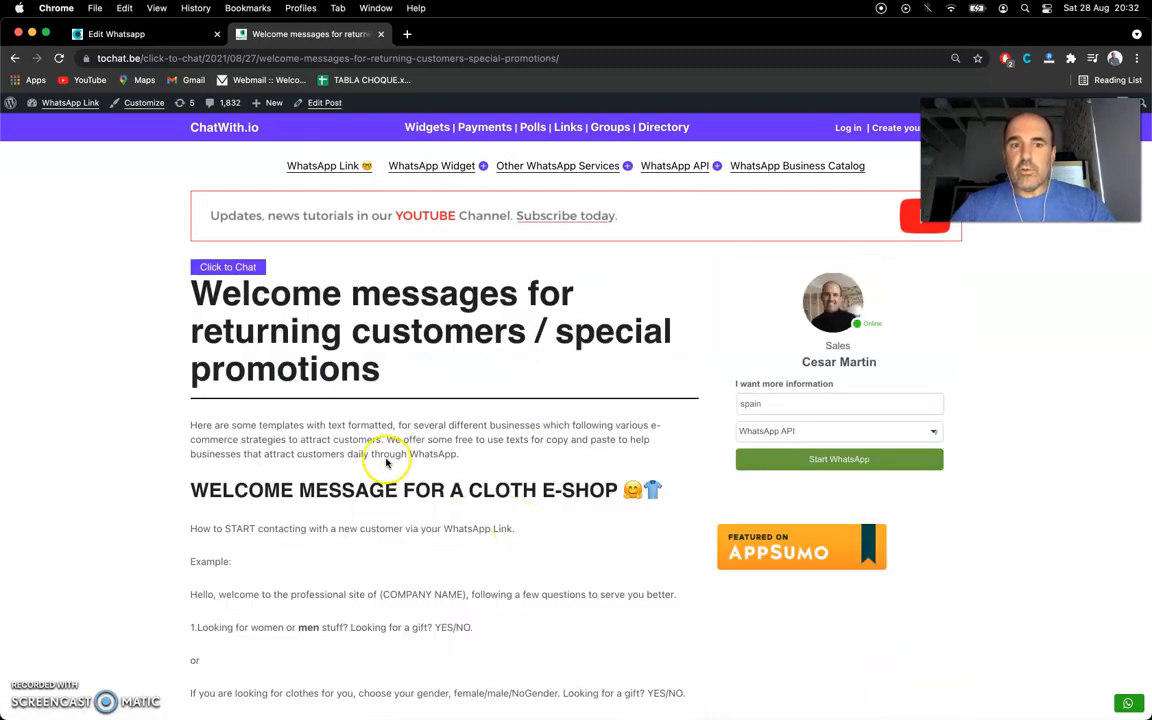
scroll(386, 463, "down", 3)
triple_click(335, 385)
left_click_drag(337, 397, 336, 510)
triple_click(334, 409)
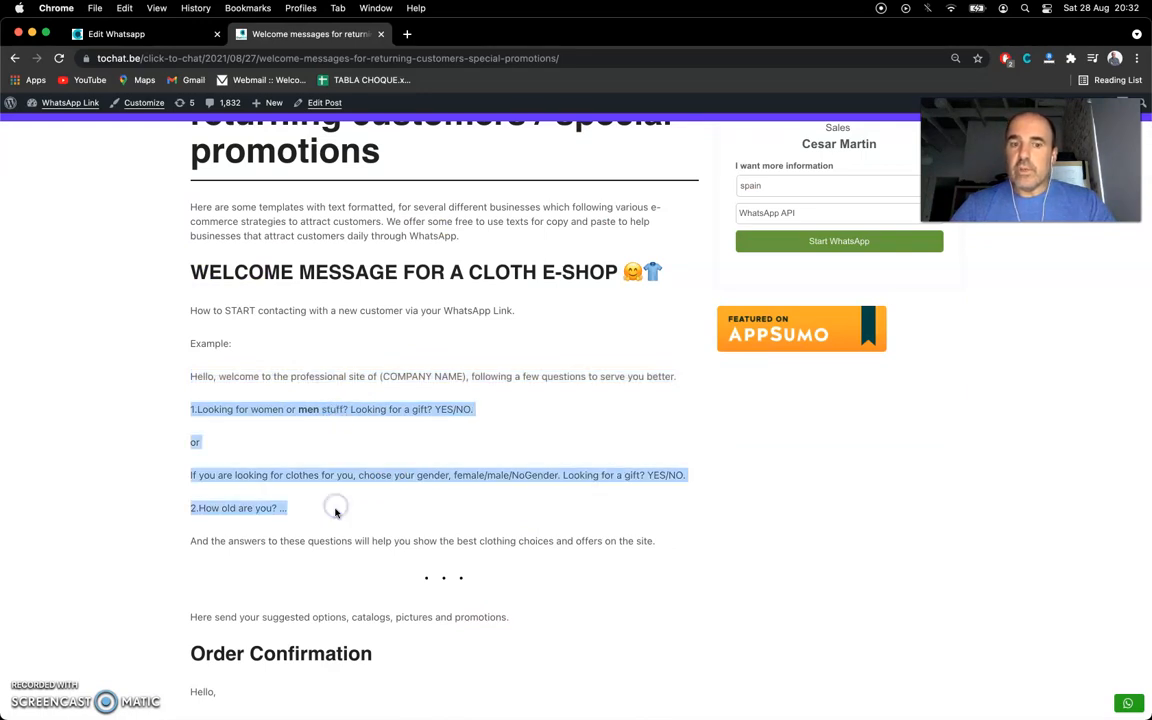
scroll(318, 486, "down", 4)
left_click(266, 428)
triple_click(266, 428)
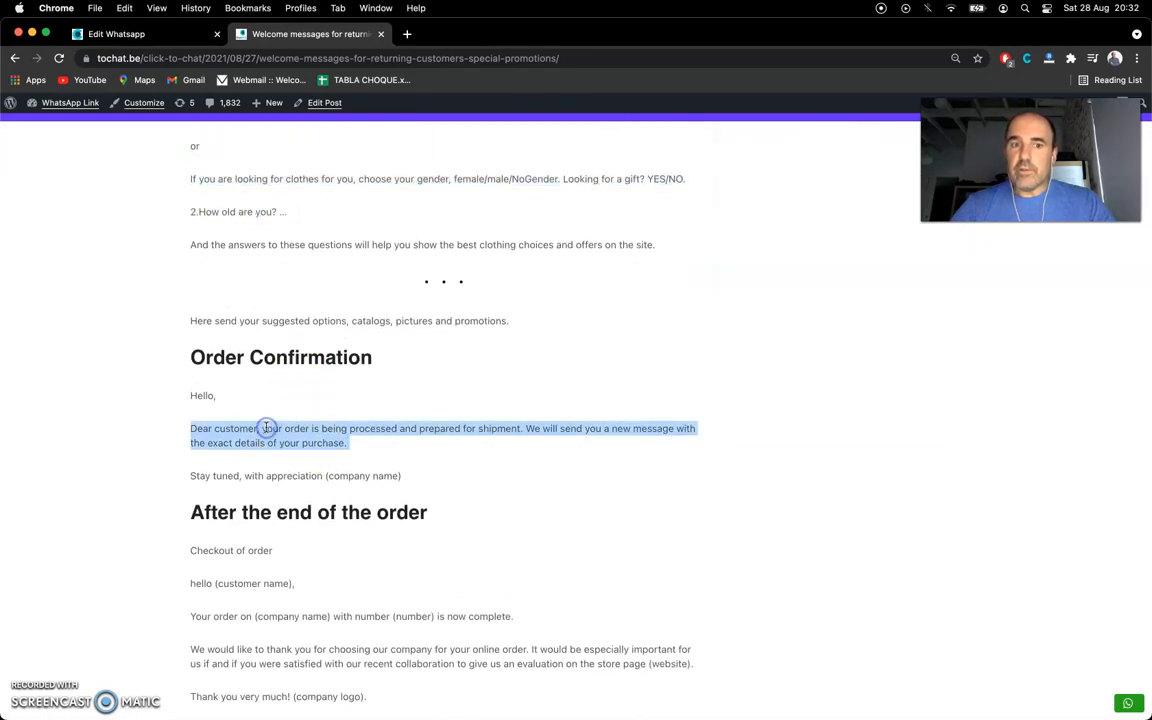
Examine the article's remaining message templates for order recovery, restaurant promotions, cosmetic store sales and after-purchase offers
scroll(255, 415, "down", 1)
scroll(319, 478, "down", 3)
scroll(316, 532, "down", 3)
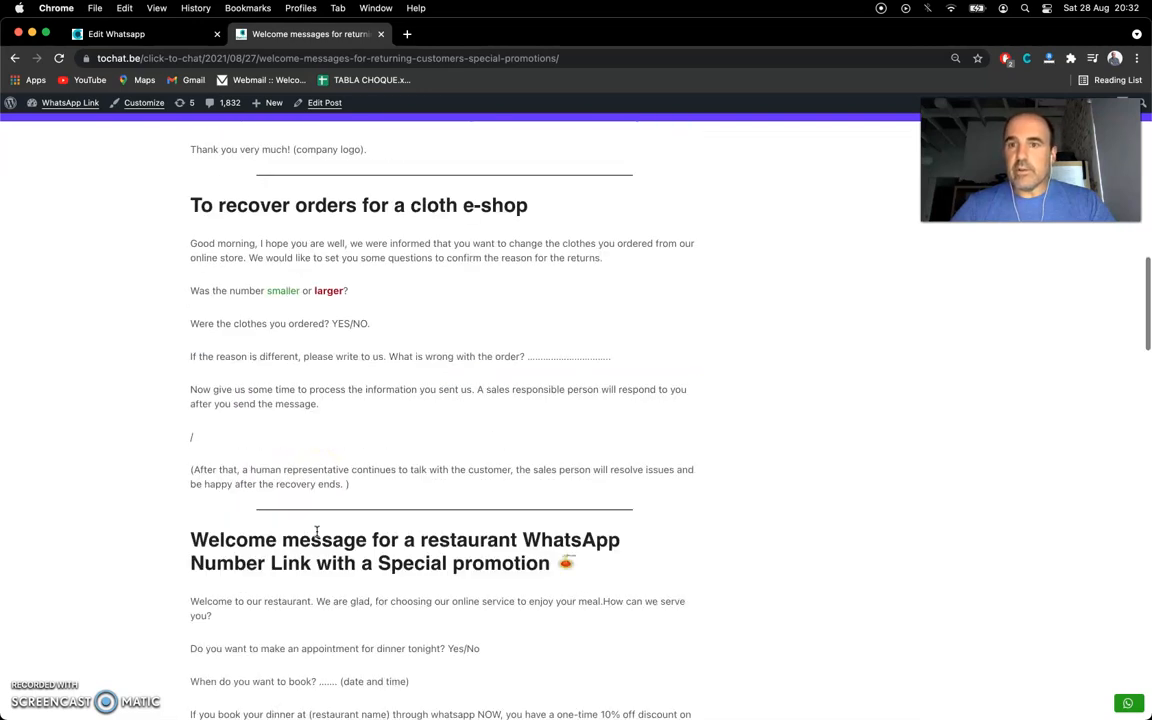
scroll(316, 530, "down", 5)
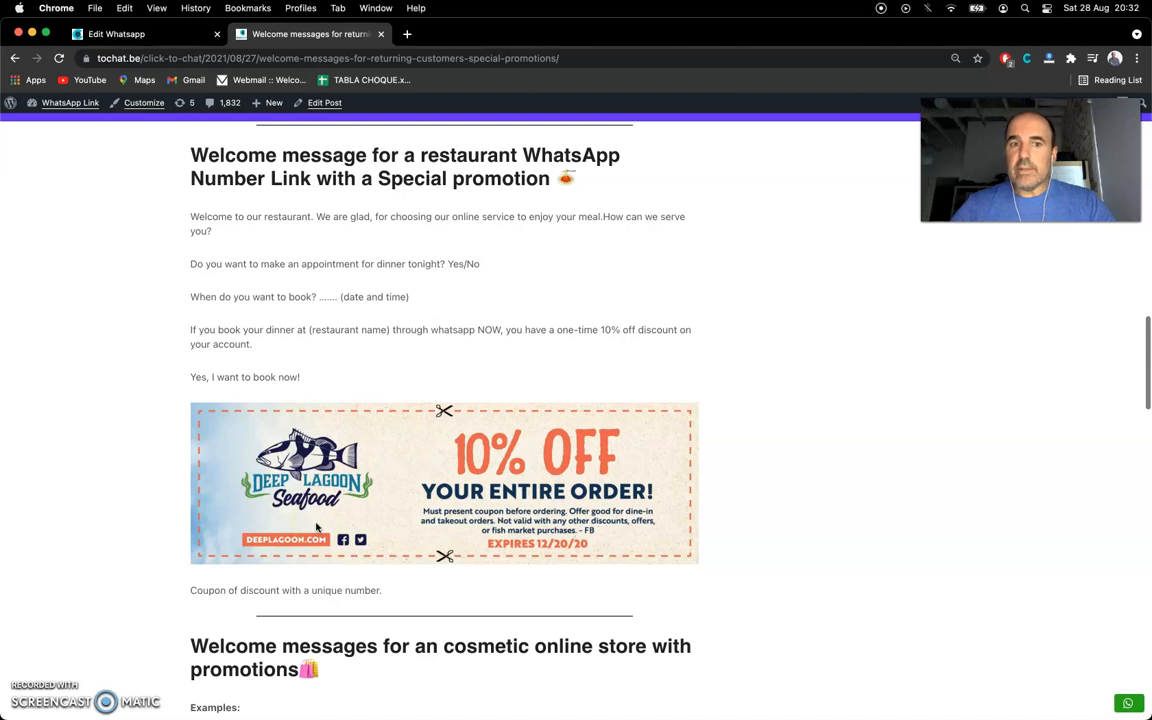
scroll(316, 527, "down", 4)
scroll(316, 527, "down", 3)
scroll(316, 527, "down", 3)
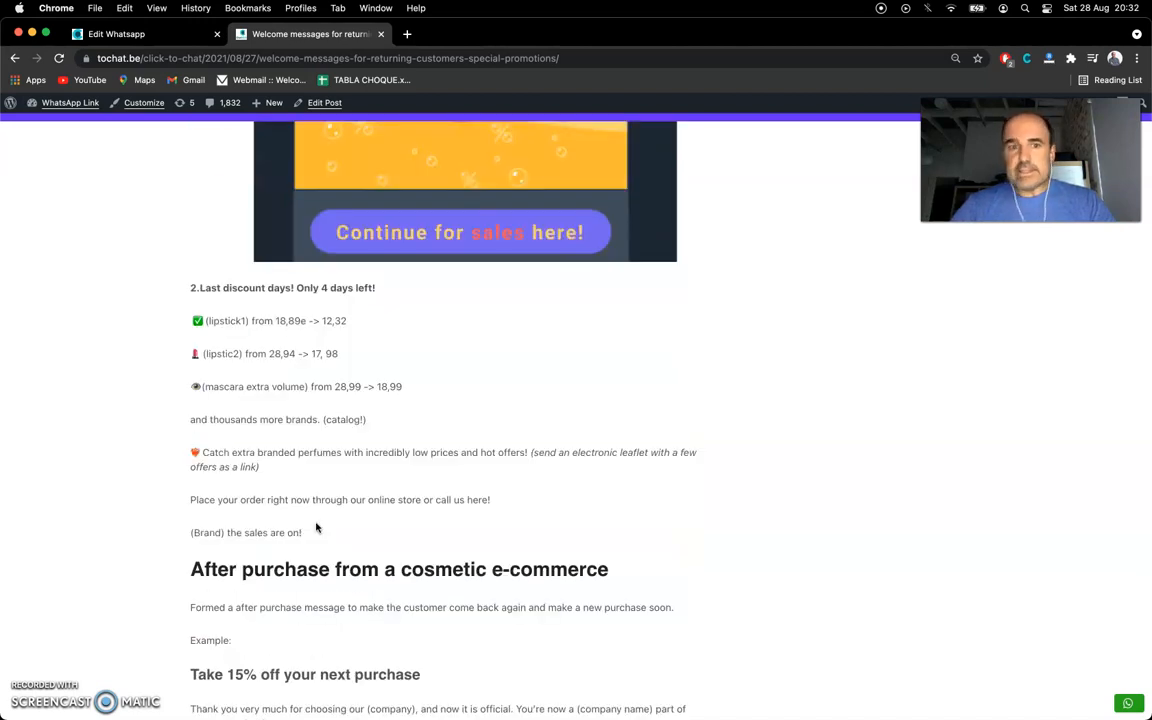
scroll(316, 527, "down", 2)
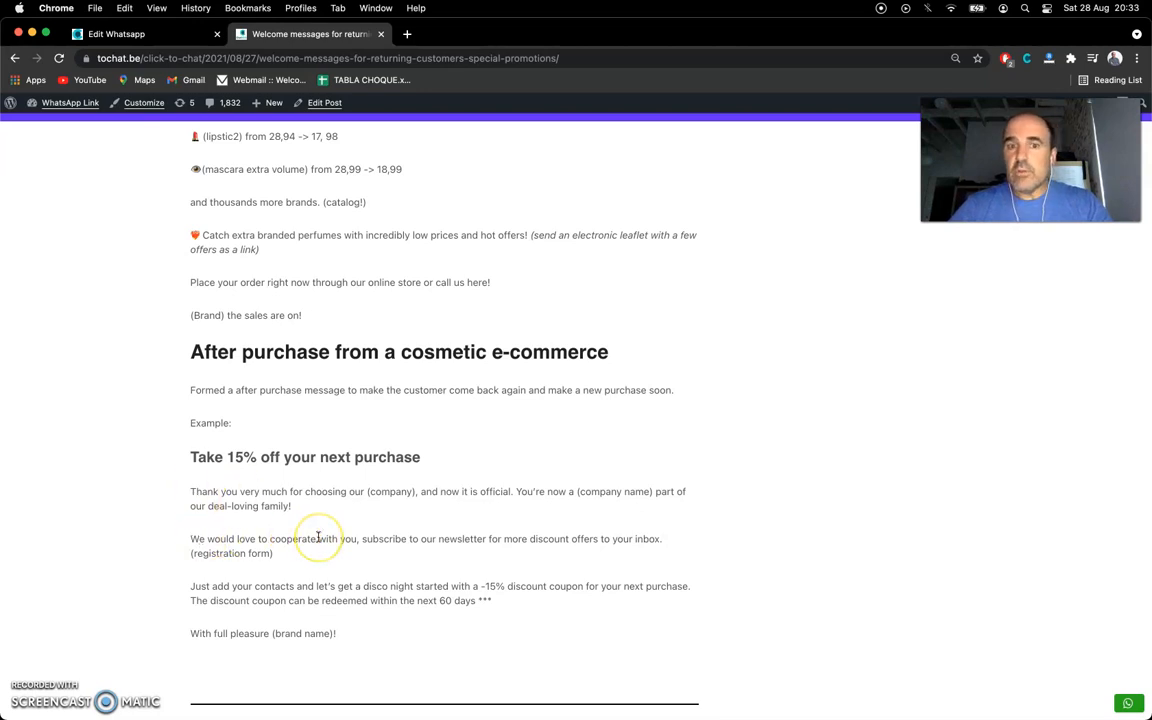
scroll(318, 537, "down", 5)
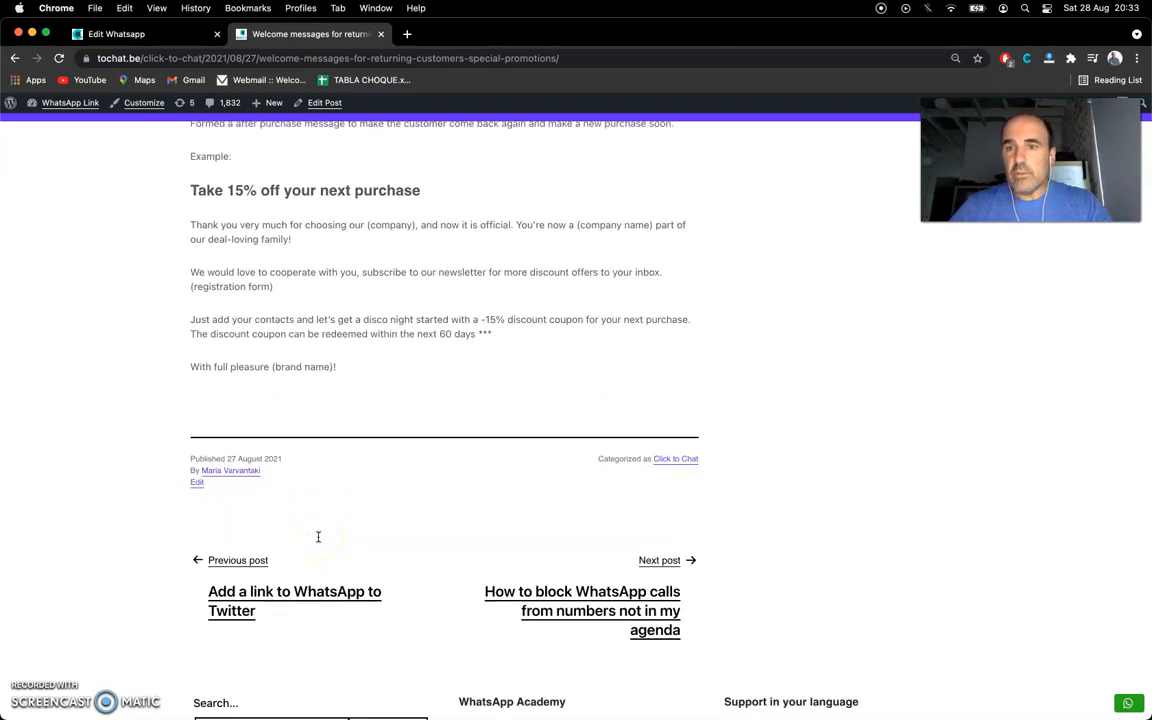
left_click(110, 609)
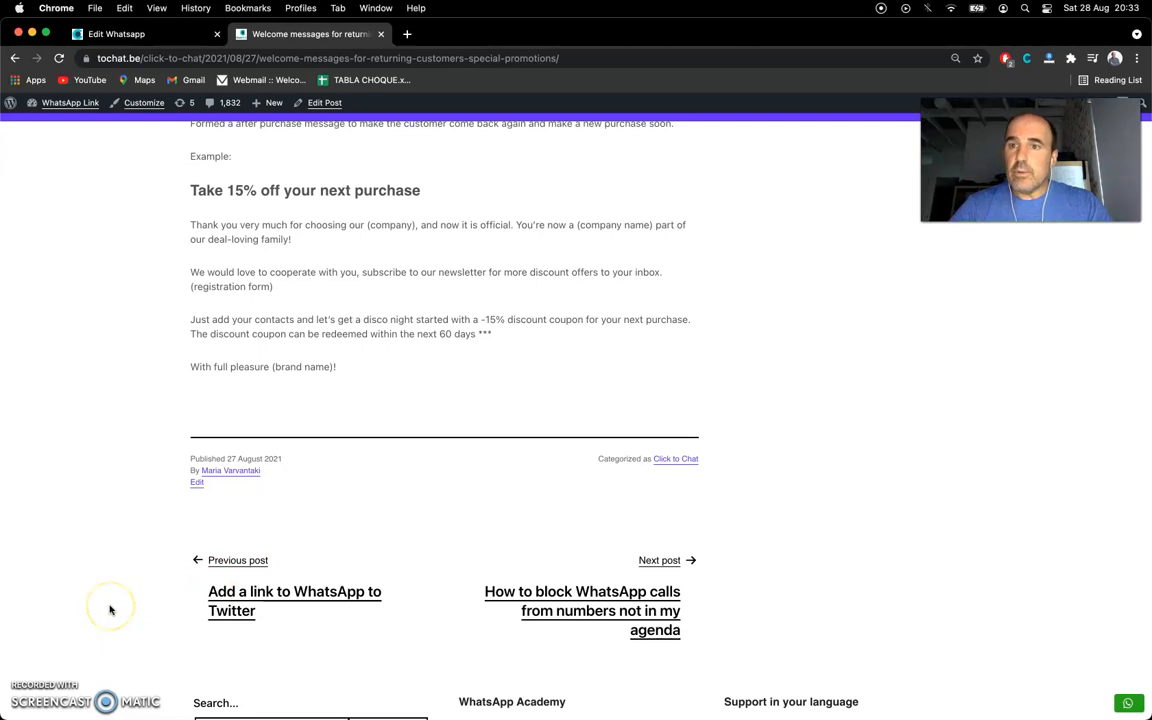